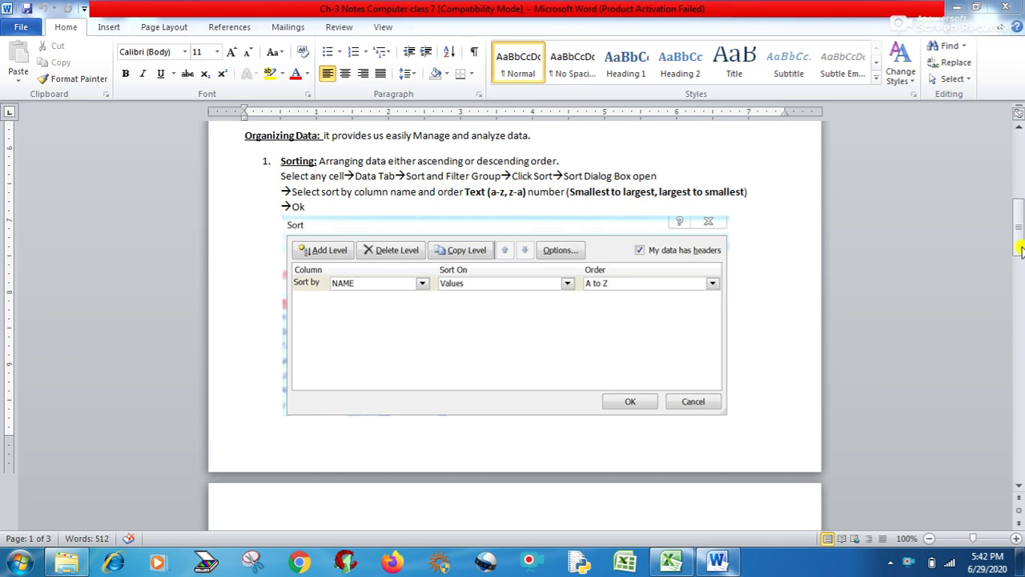
# Step: Review the chapter notes from the Cell Reference heading down to the Sorting instructions under Organizing Data
pyautogui.moveTo(1020, 251); pyautogui.dragTo(1020, 157)
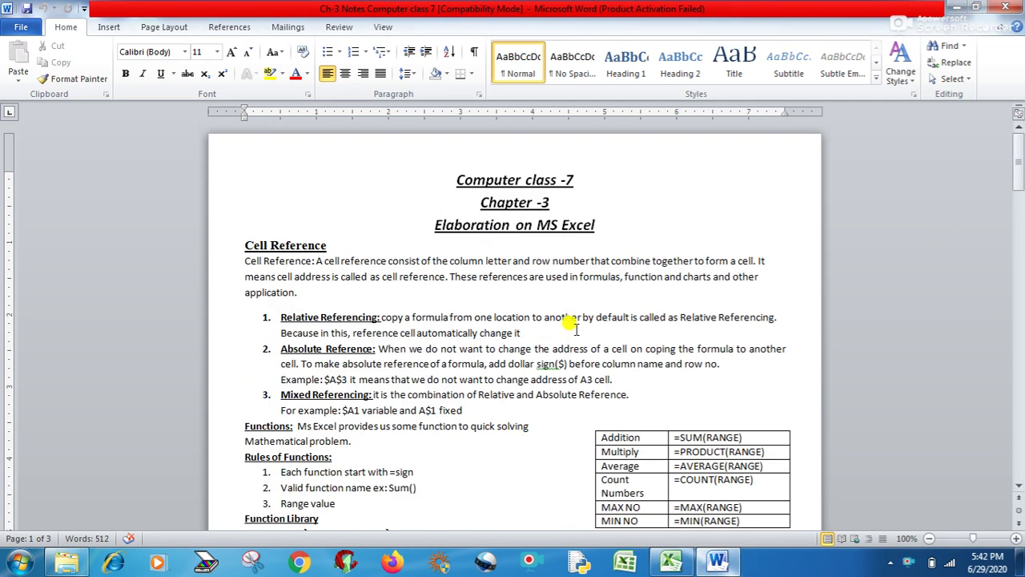
pyautogui.moveTo(1019, 139); pyautogui.dragTo(1021, 210)
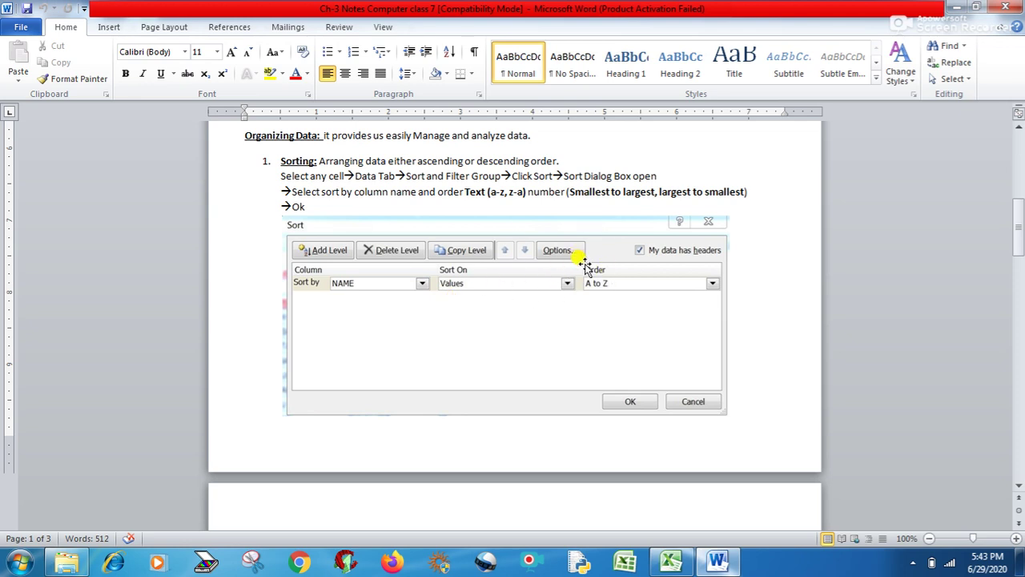
pyautogui.click(20, 564)
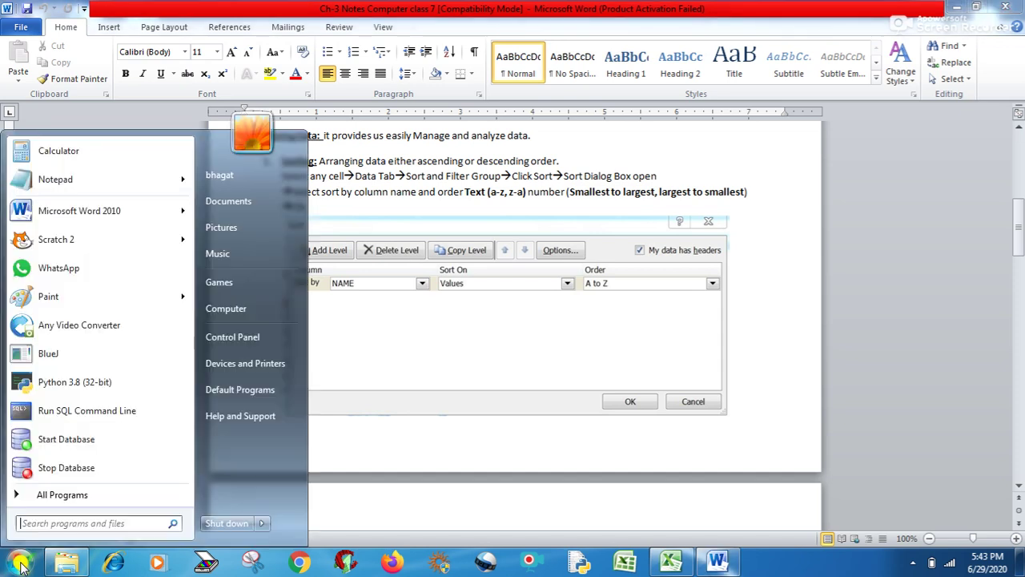
pyautogui.click(72, 495)
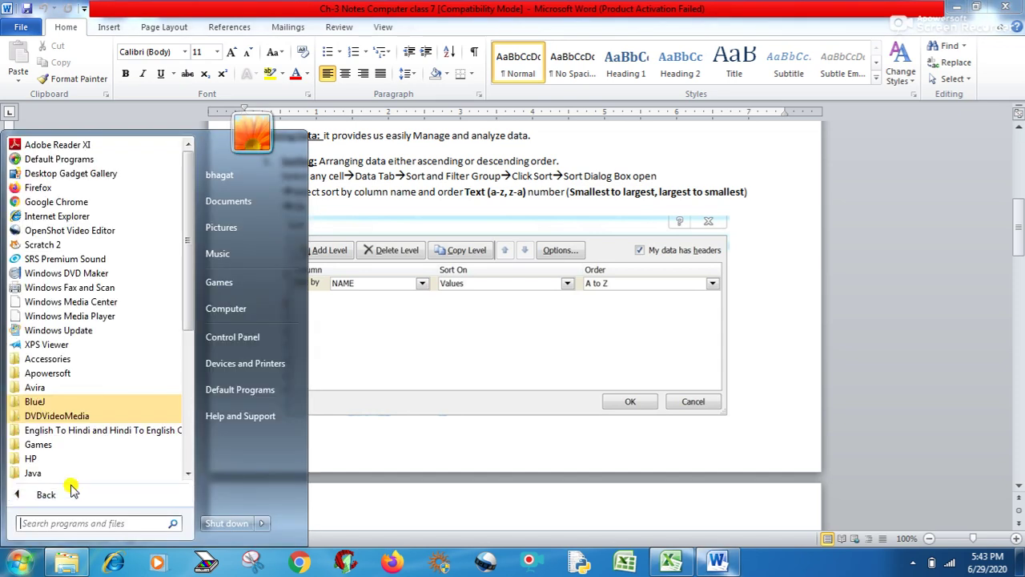
pyautogui.moveTo(191, 296); pyautogui.dragTo(190, 371)
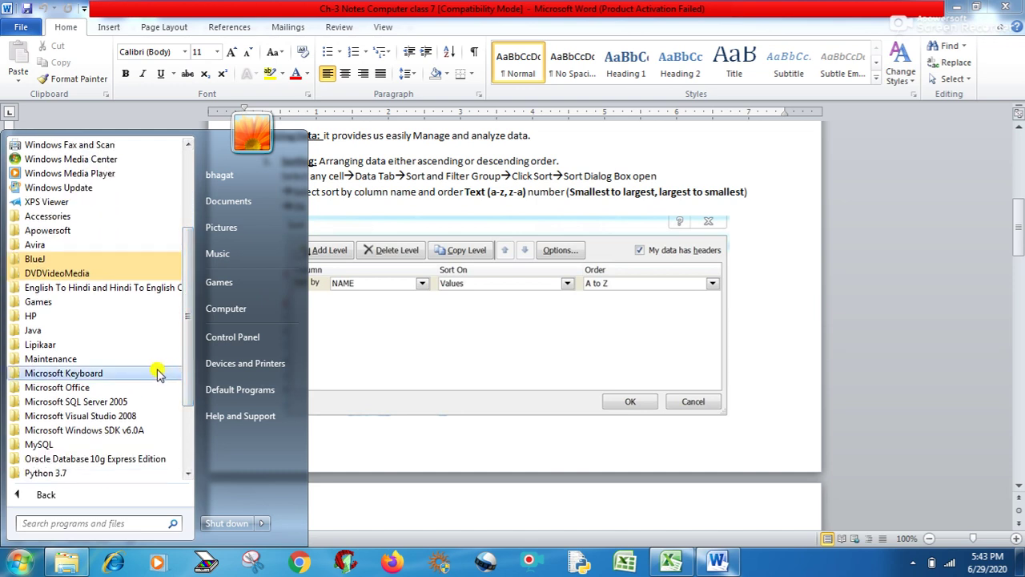
pyautogui.click(104, 388)
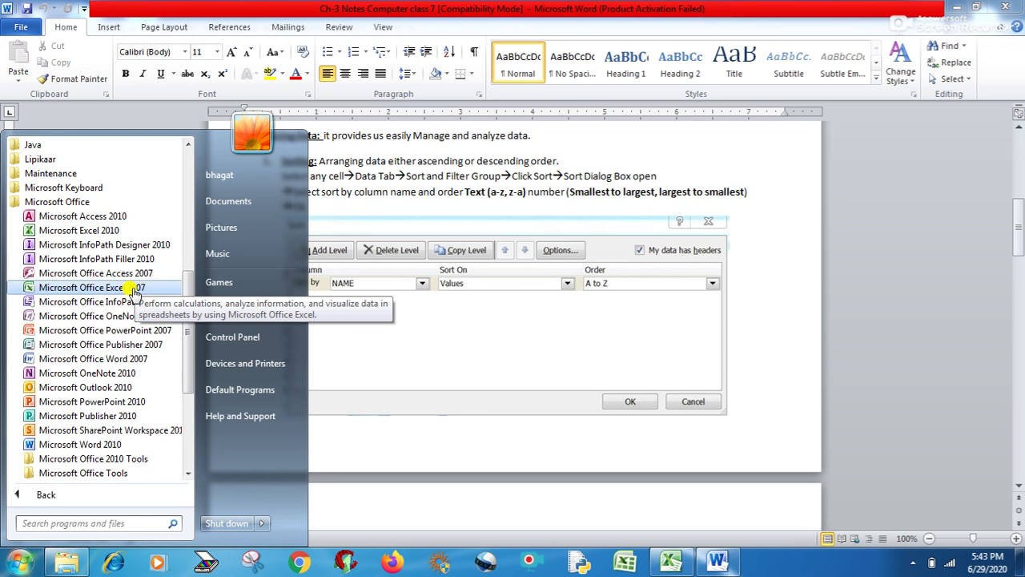
pyautogui.click(132, 288)
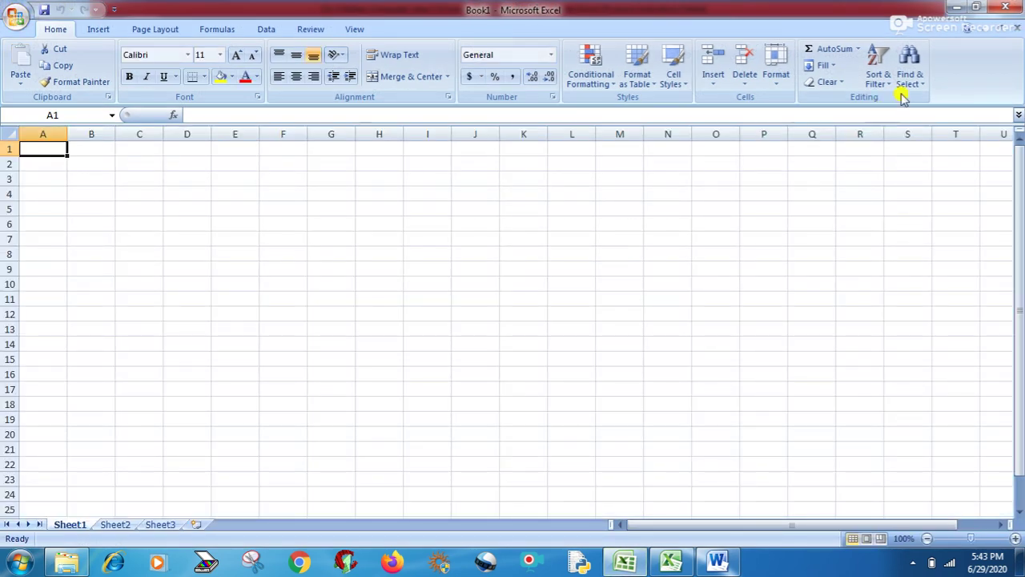
pyautogui.click(1010, 6)
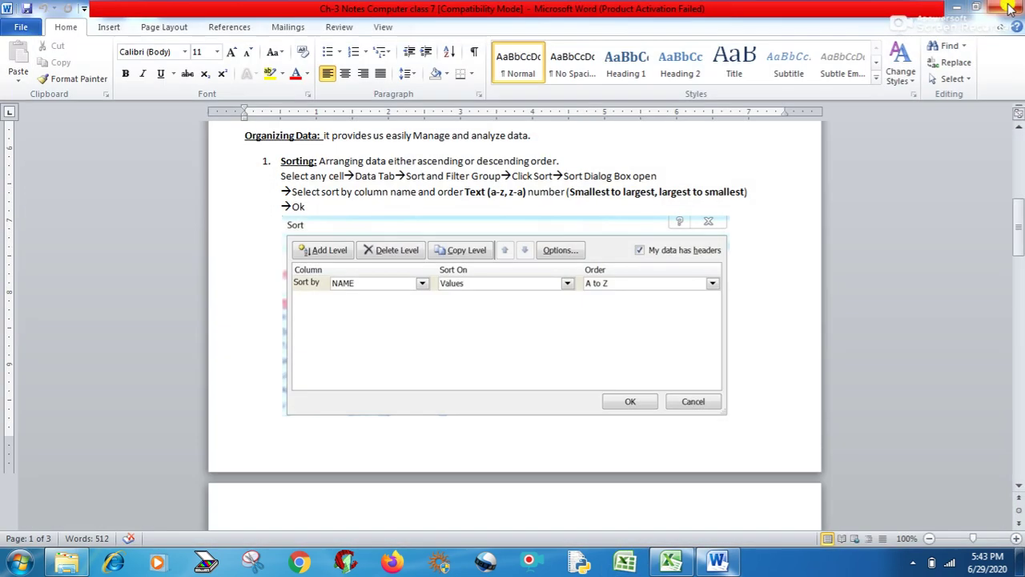
# Step: Switch to the Com workbook in Excel and look over the MARKS values in the Shorting and Filterning sheet's table
pyautogui.click(673, 563)
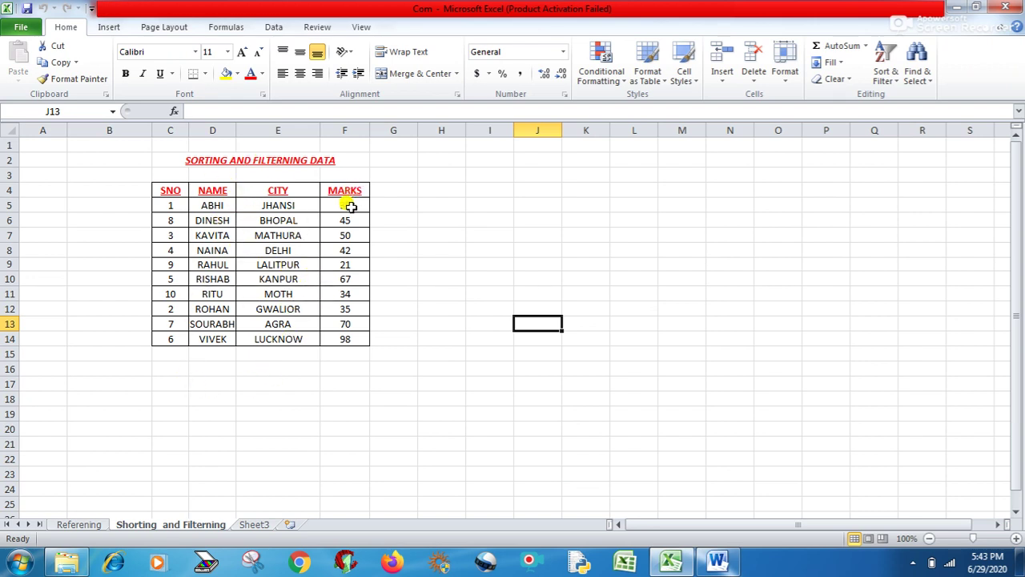
pyautogui.moveTo(350, 208); pyautogui.dragTo(346, 337)
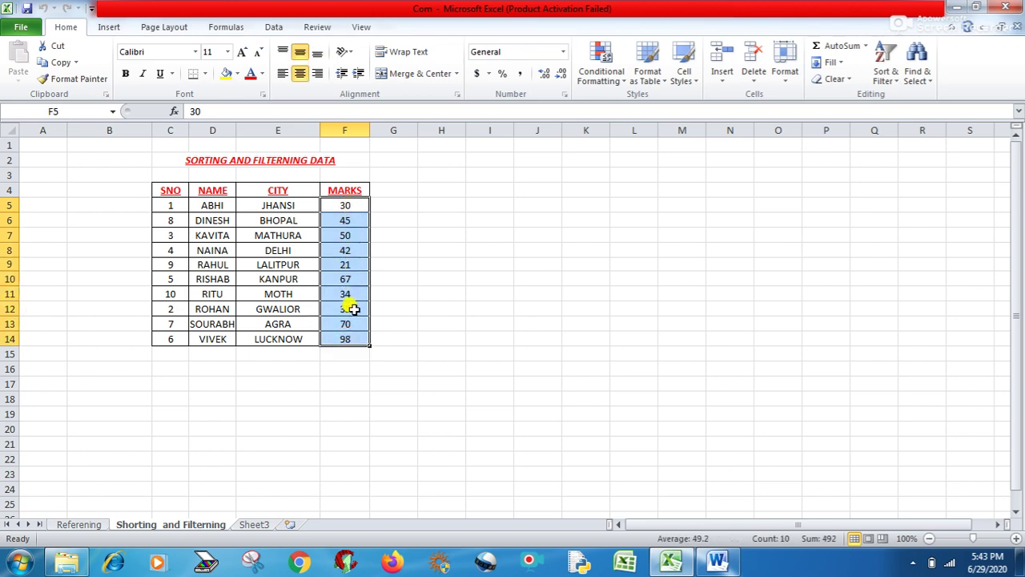
pyautogui.click(358, 365)
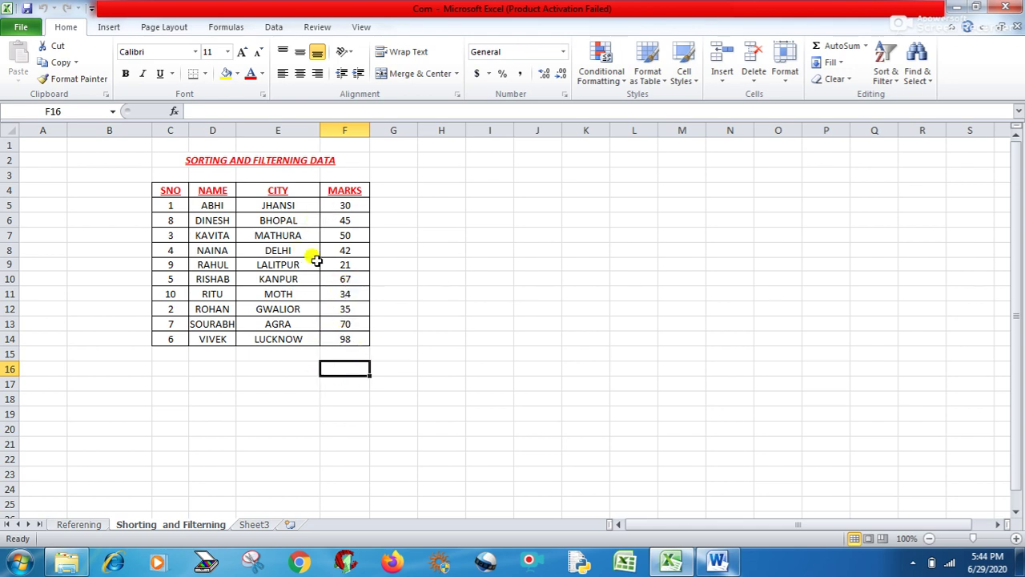
# Step: Sort the student table by the MARKS column on values, ordered Largest to Smallest
pyautogui.click(172, 205)
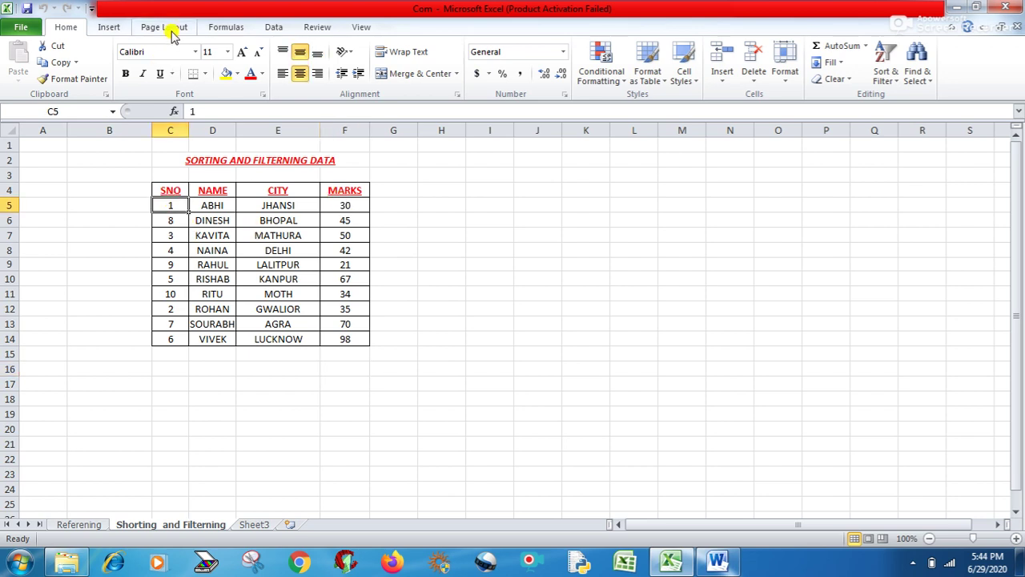
pyautogui.click(273, 27)
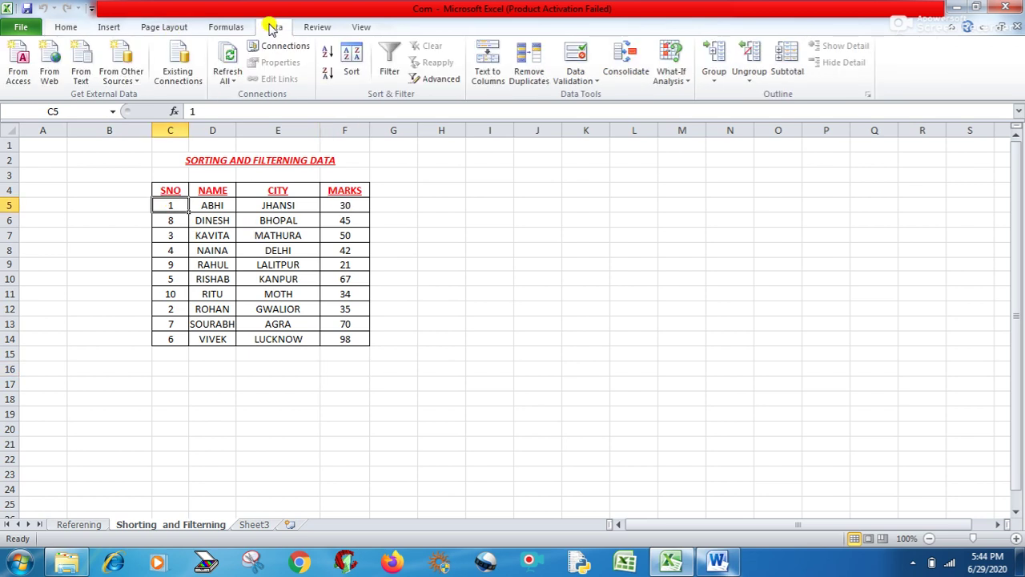
pyautogui.click(352, 71)
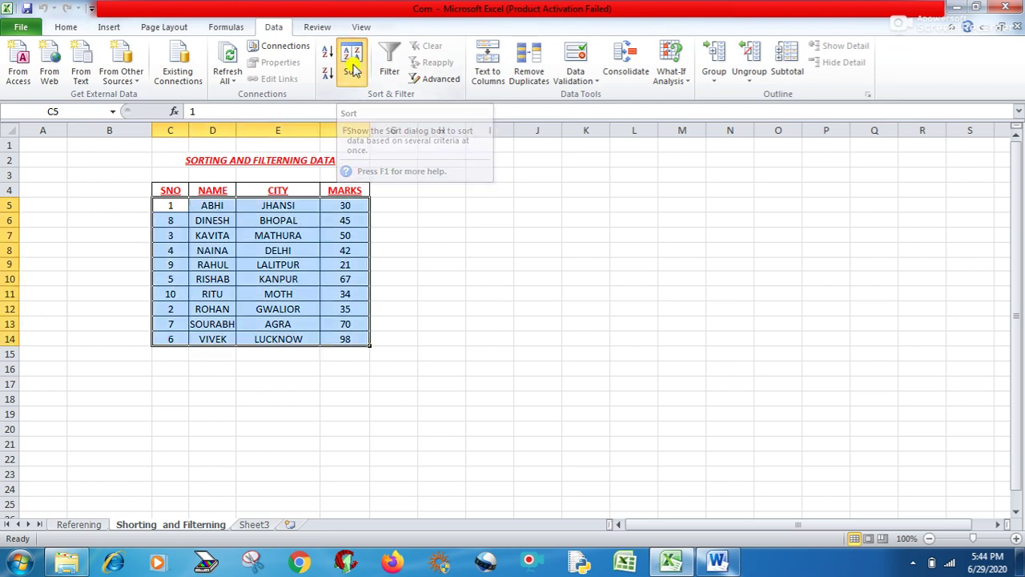
pyautogui.moveTo(513, 222); pyautogui.dragTo(575, 147)
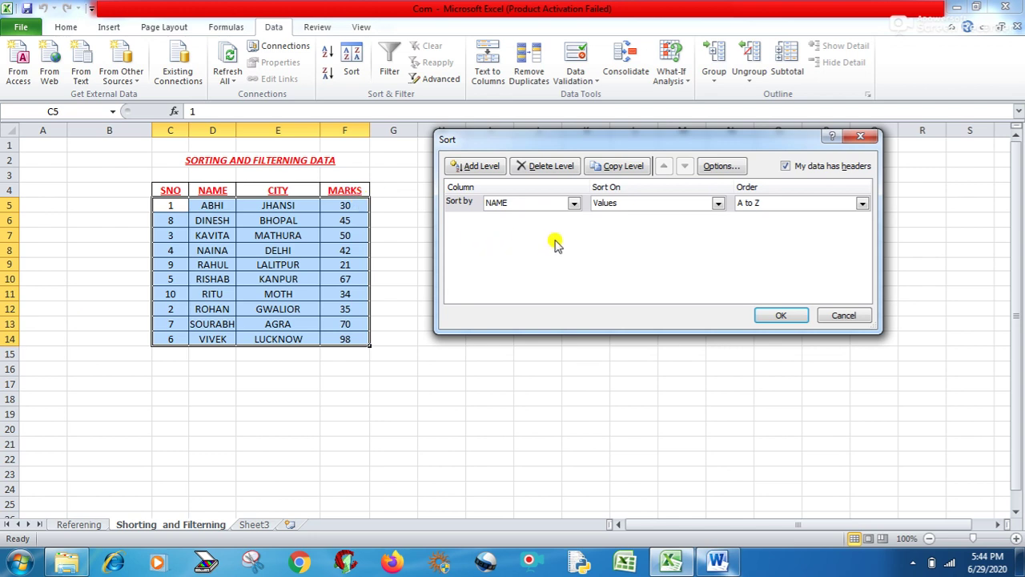
pyautogui.click(574, 204)
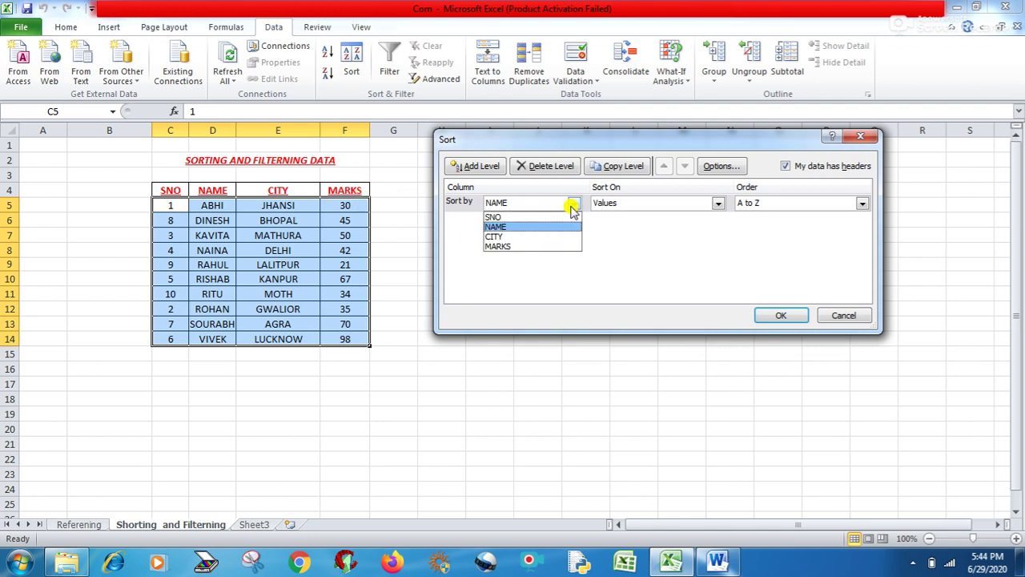
pyautogui.click(513, 248)
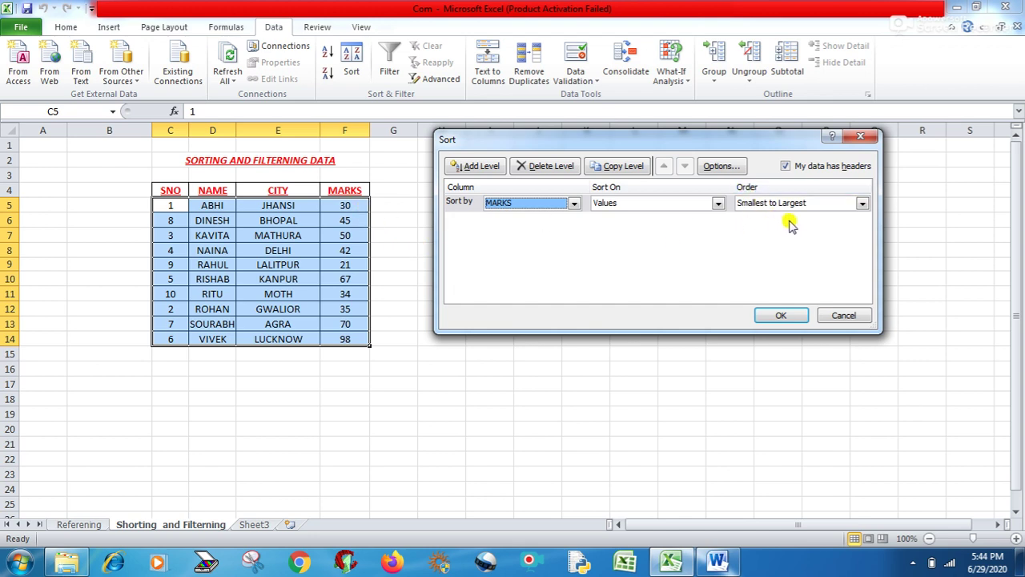
pyautogui.click(862, 203)
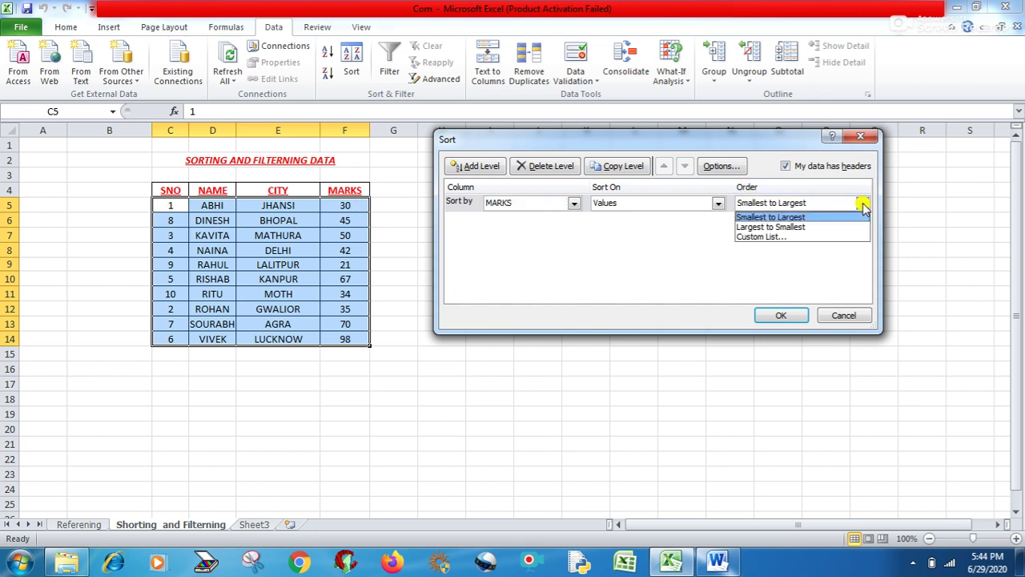
pyautogui.click(796, 228)
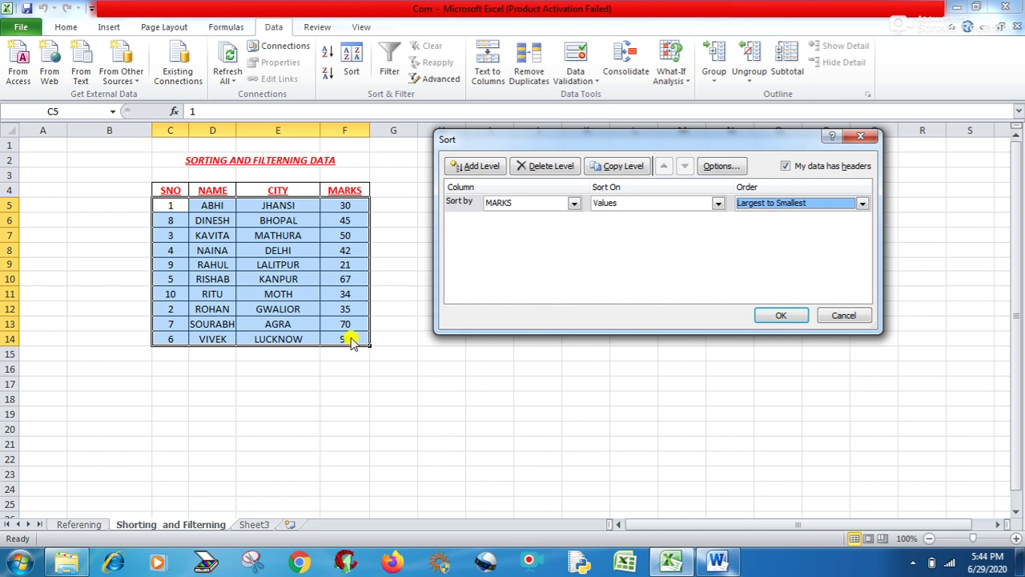
pyautogui.click(780, 315)
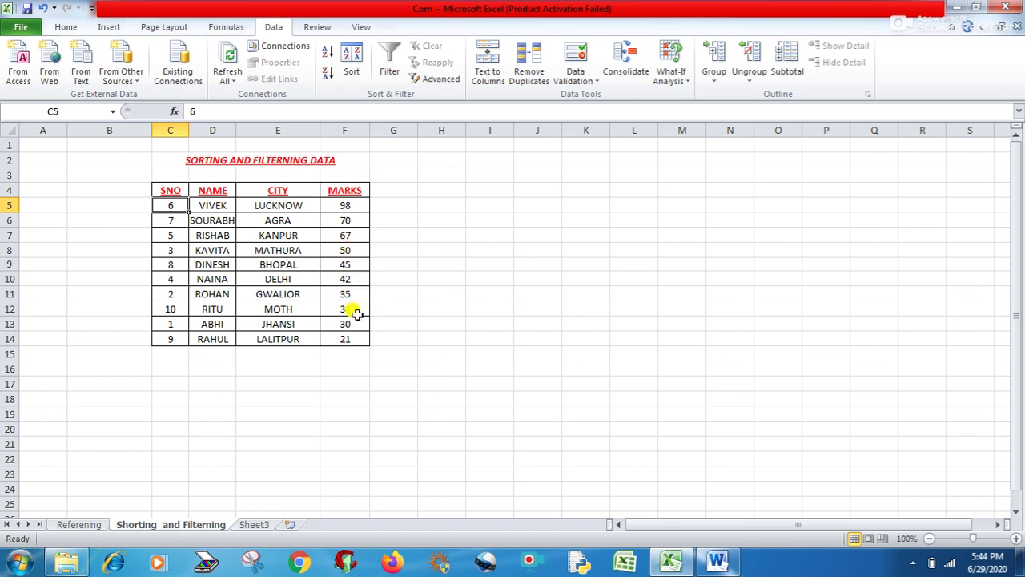
# Step: Examine the order of the MARKS values and the CITY entries in the sorted table
pyautogui.click(361, 236)
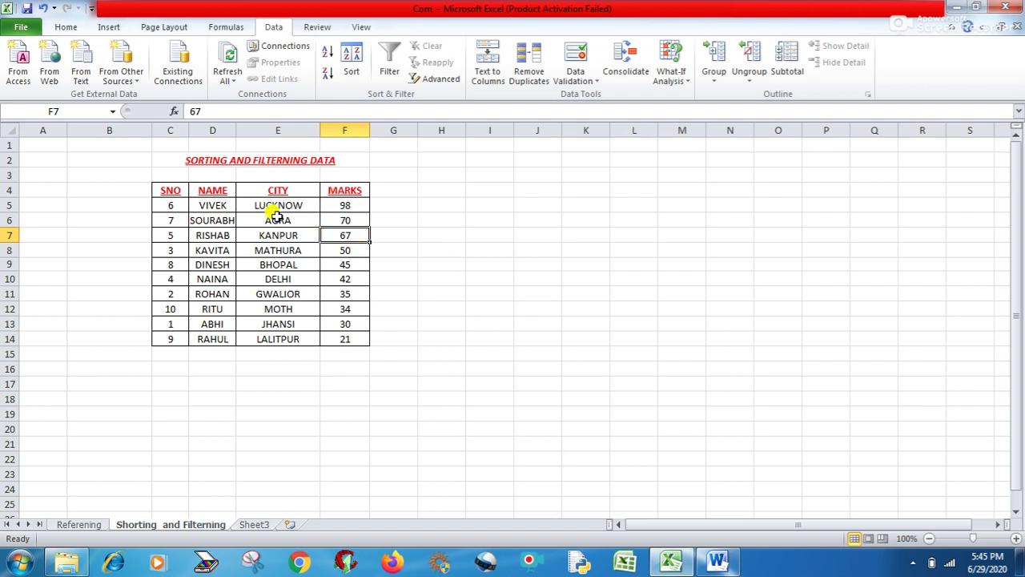
pyautogui.moveTo(348, 204); pyautogui.dragTo(353, 343)
pyautogui.moveTo(356, 206); pyautogui.dragTo(356, 338)
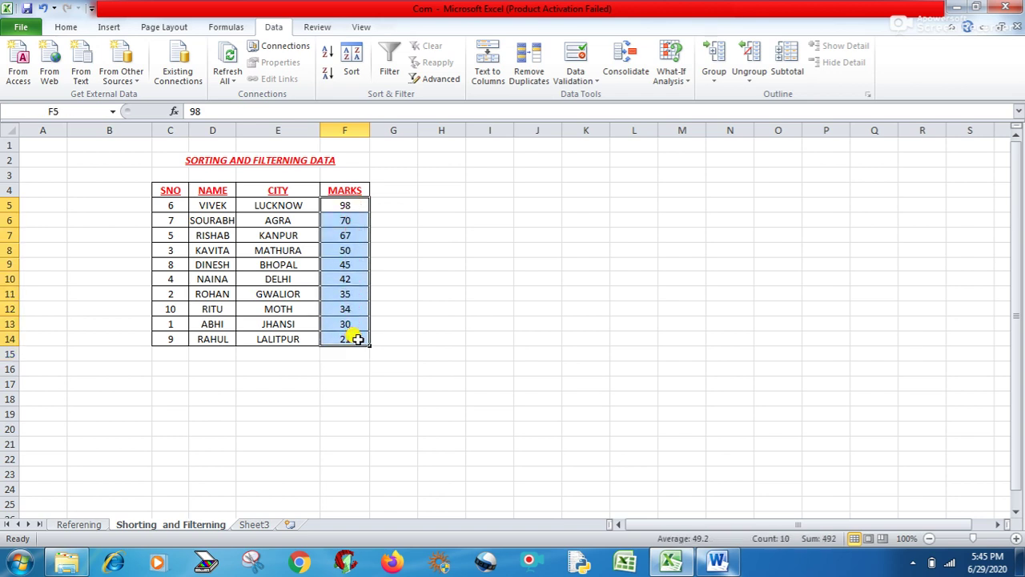
pyautogui.click(405, 295)
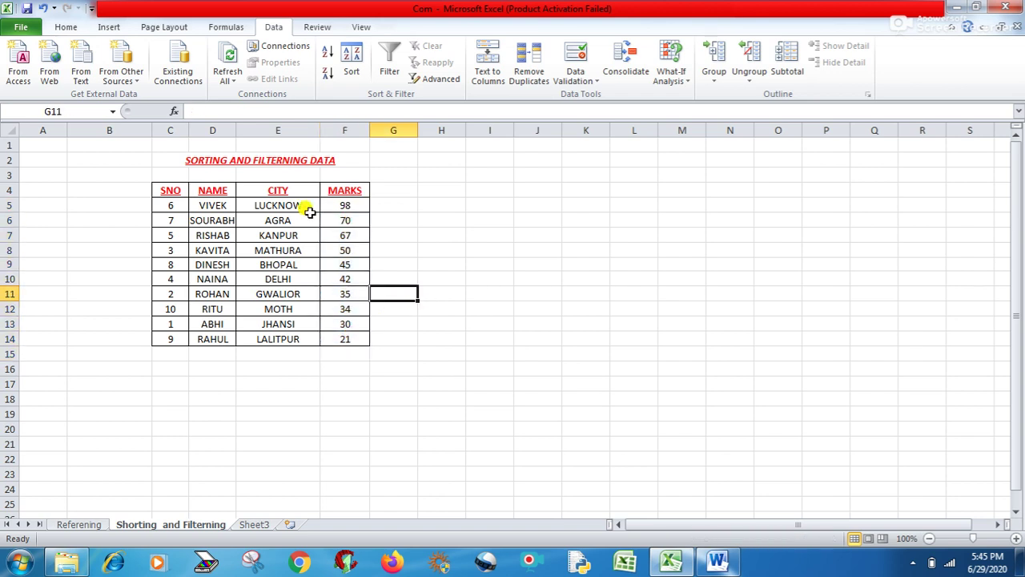
pyautogui.moveTo(286, 205); pyautogui.dragTo(280, 335)
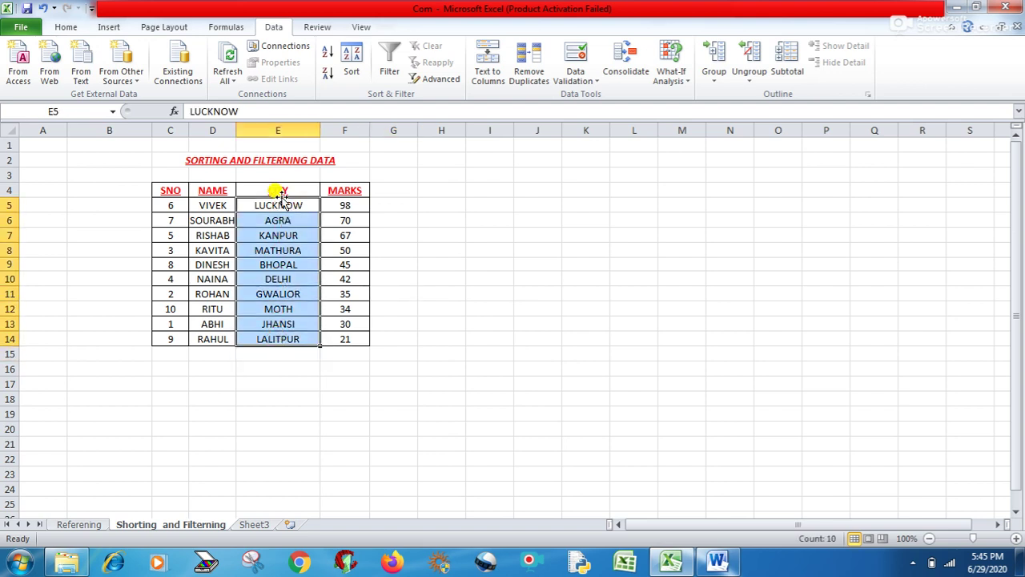
pyautogui.click(280, 221)
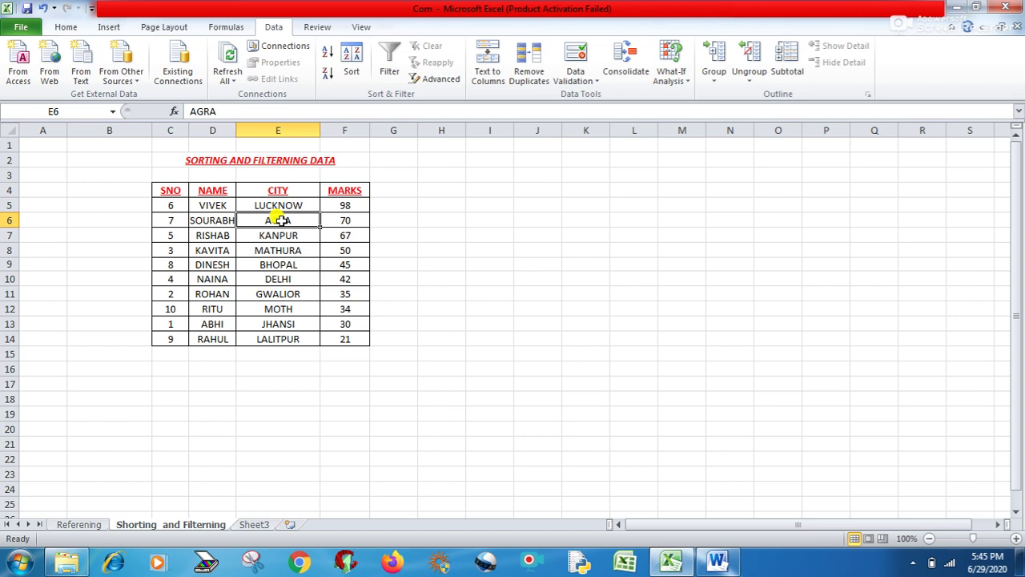
pyautogui.click(276, 264)
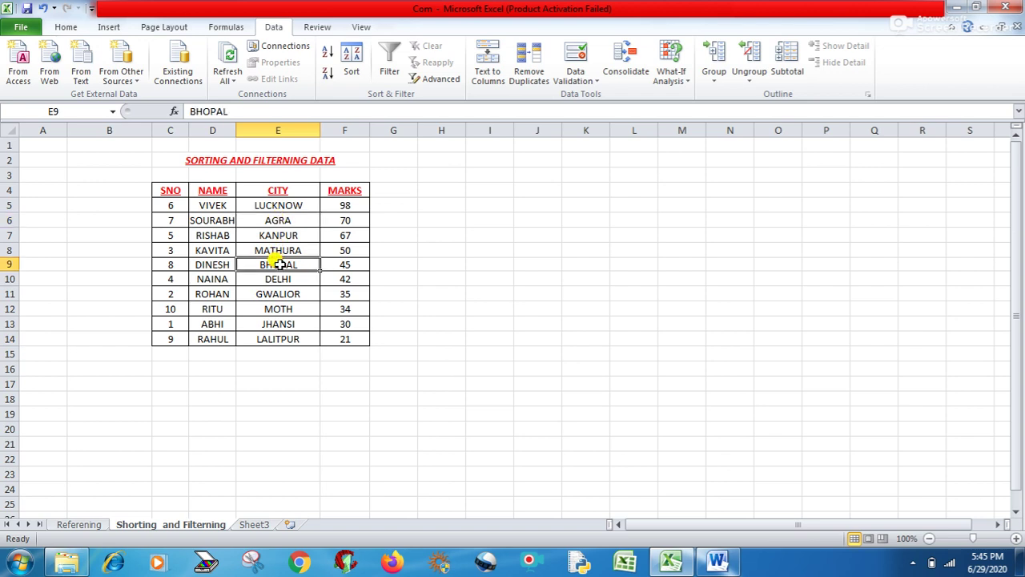
pyautogui.click(295, 382)
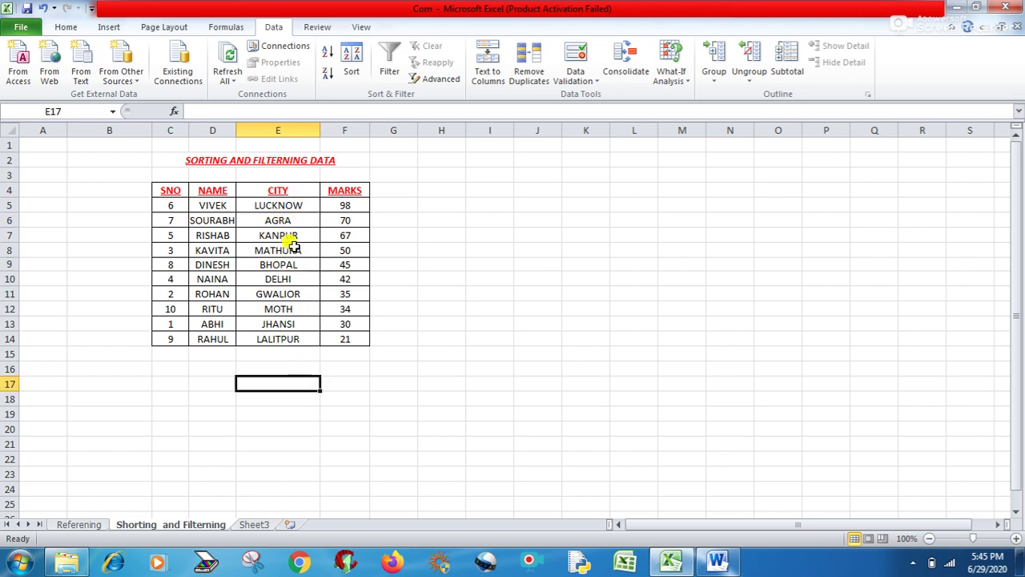
pyautogui.moveTo(290, 205); pyautogui.dragTo(290, 339)
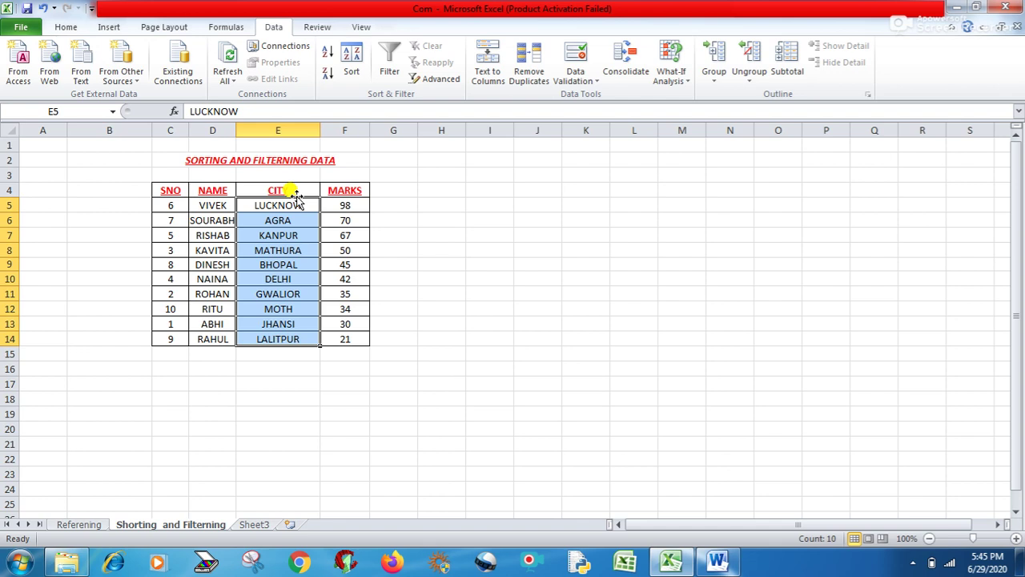
pyautogui.click(323, 382)
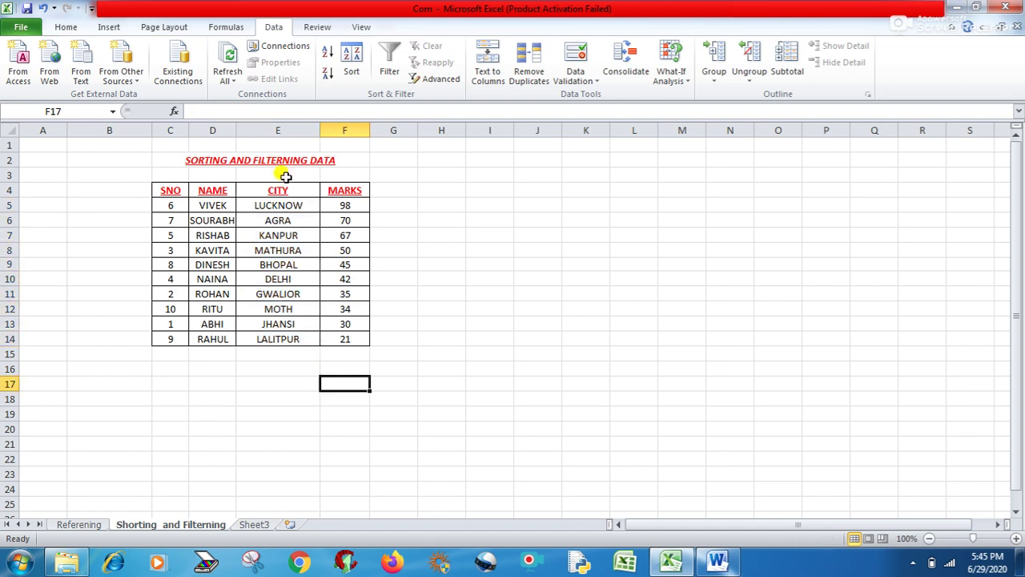
# Step: Sort the student table by the CITY column on values, ordered A to Z
pyautogui.click(282, 205)
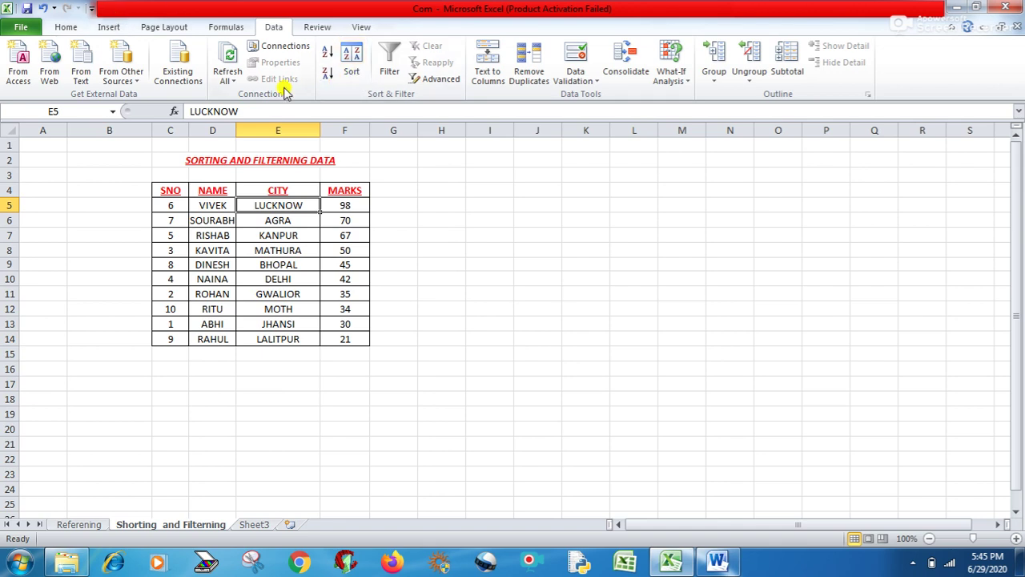
pyautogui.click(70, 27)
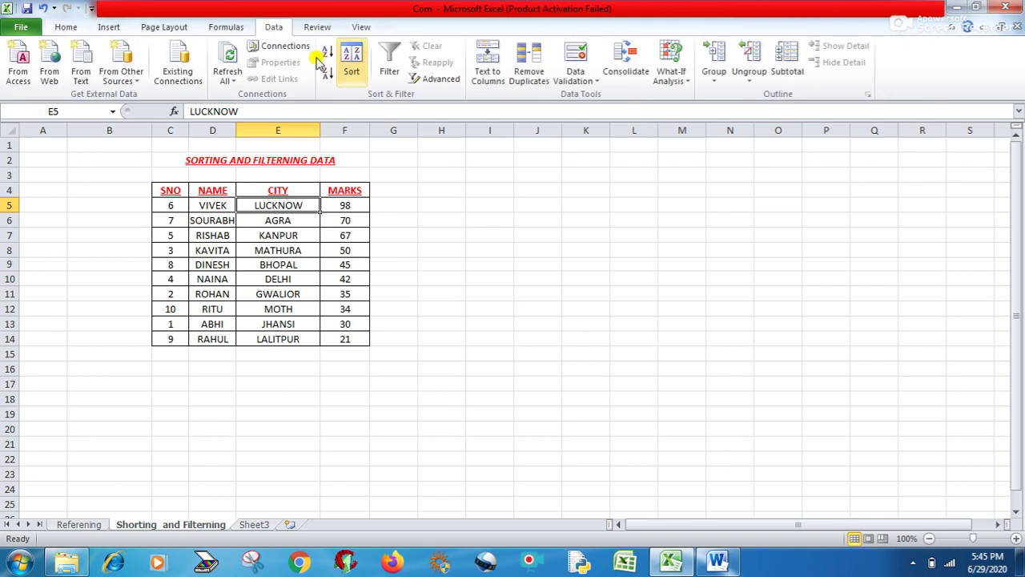
pyautogui.click(355, 73)
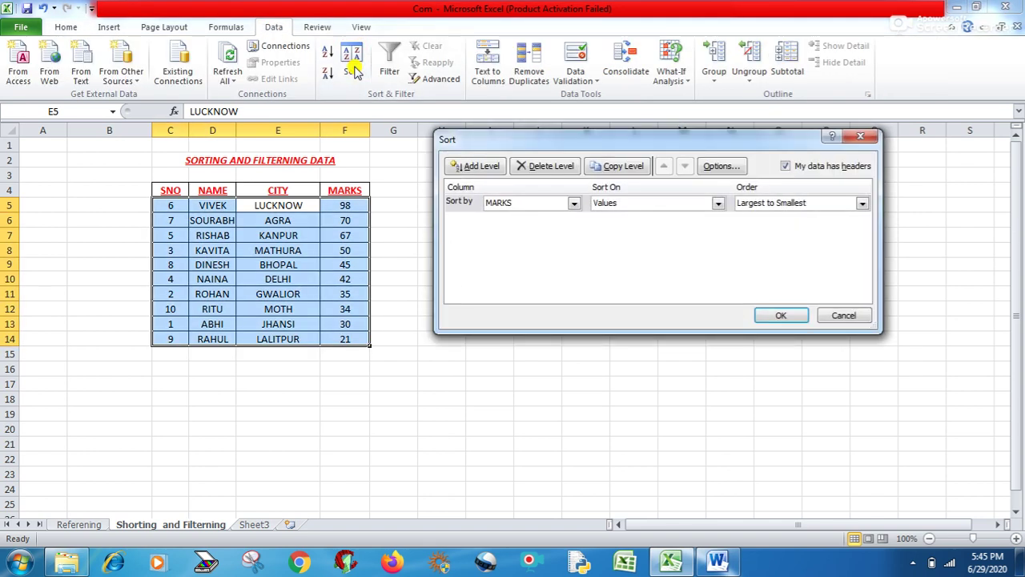
pyautogui.click(574, 203)
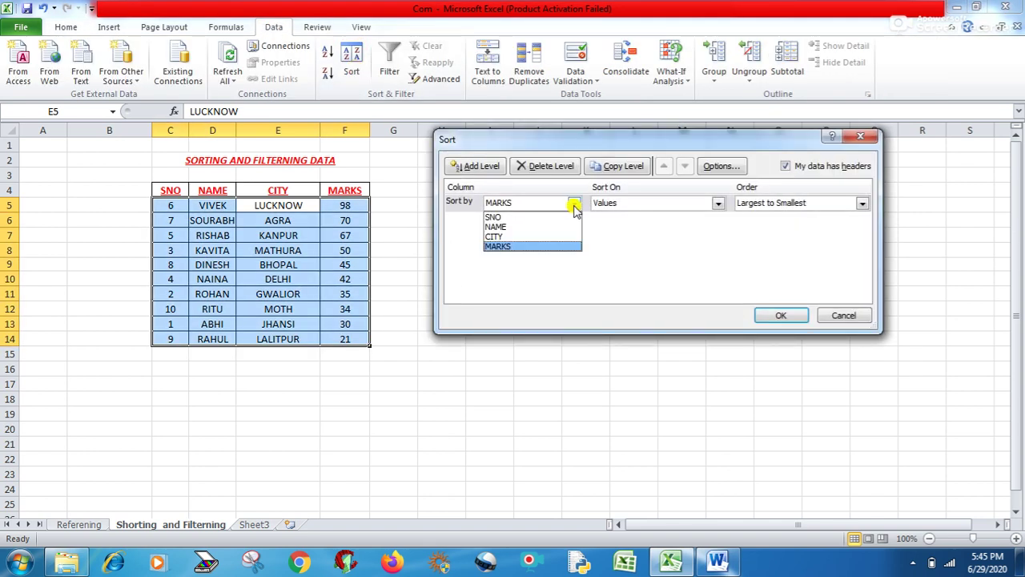
pyautogui.click(509, 237)
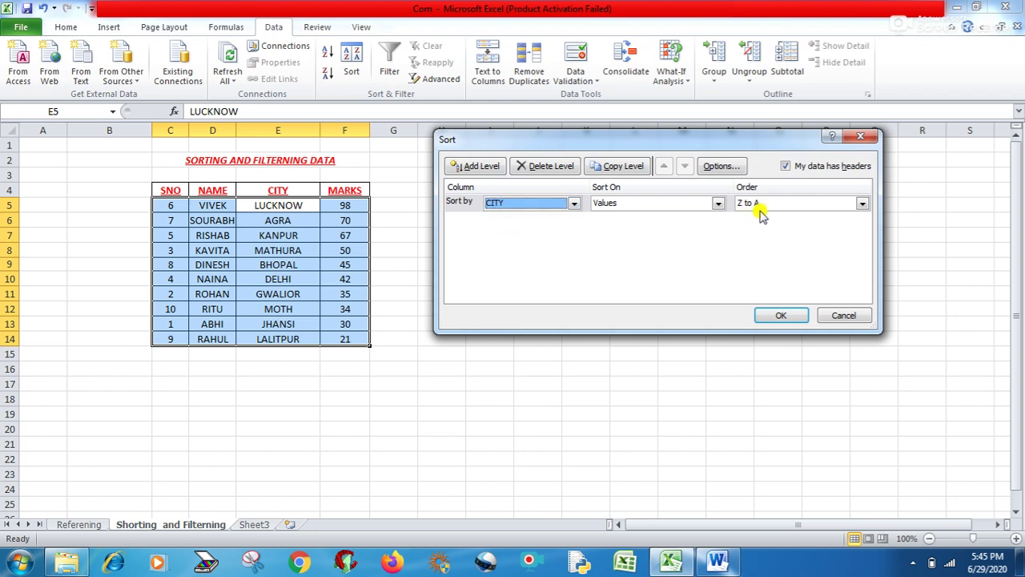
pyautogui.click(863, 205)
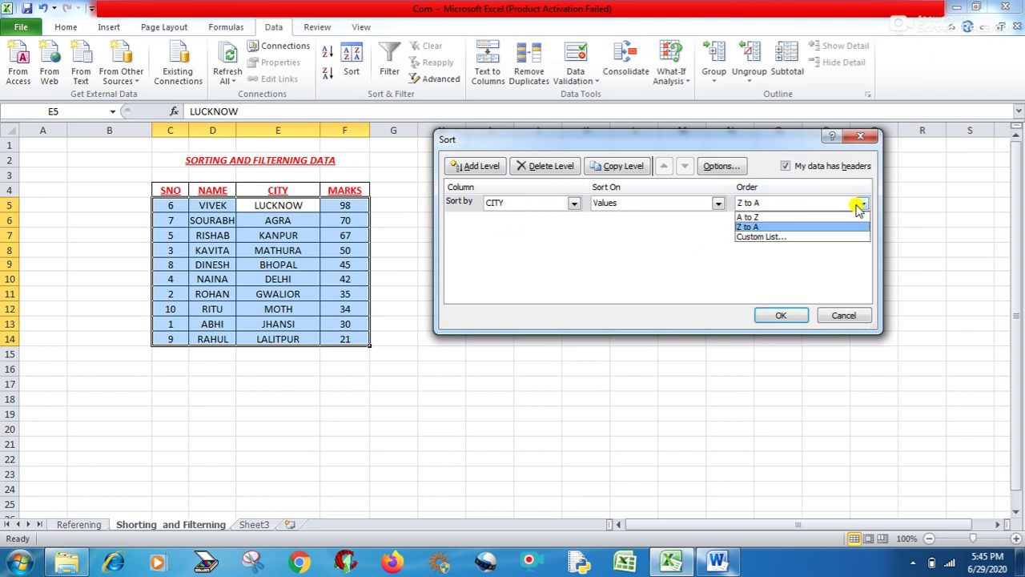
pyautogui.click(776, 223)
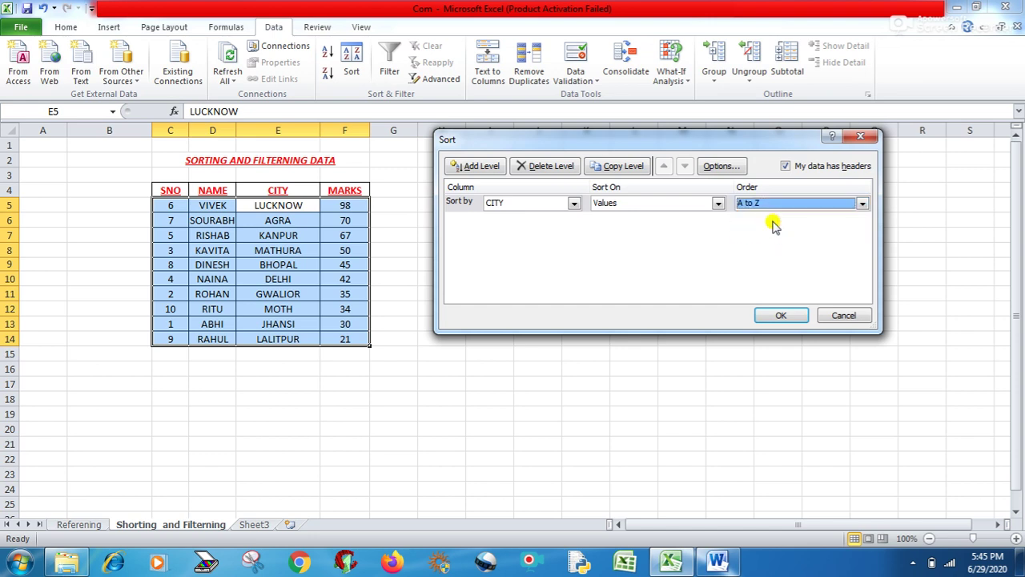
pyautogui.click(781, 315)
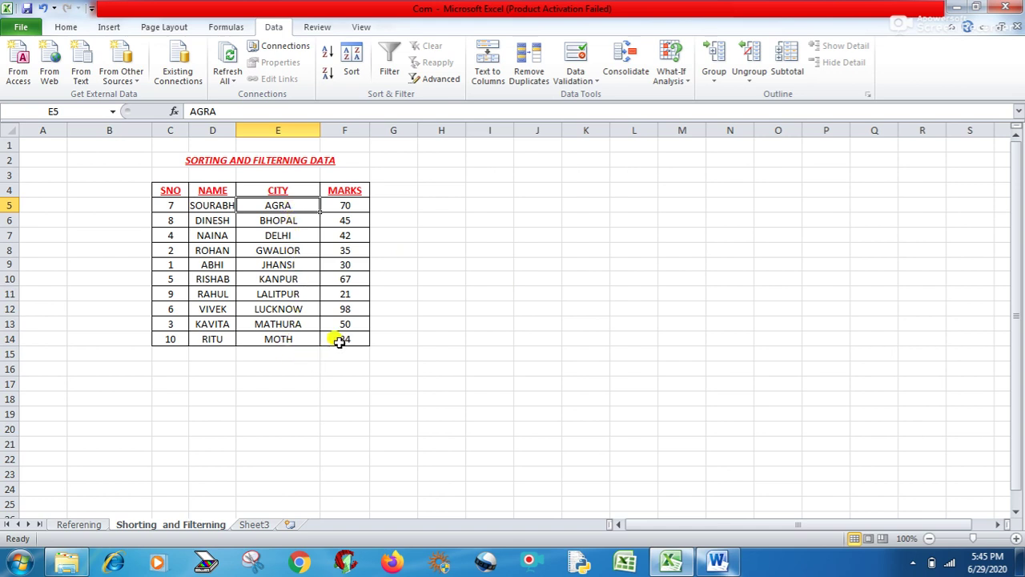
pyautogui.click(289, 382)
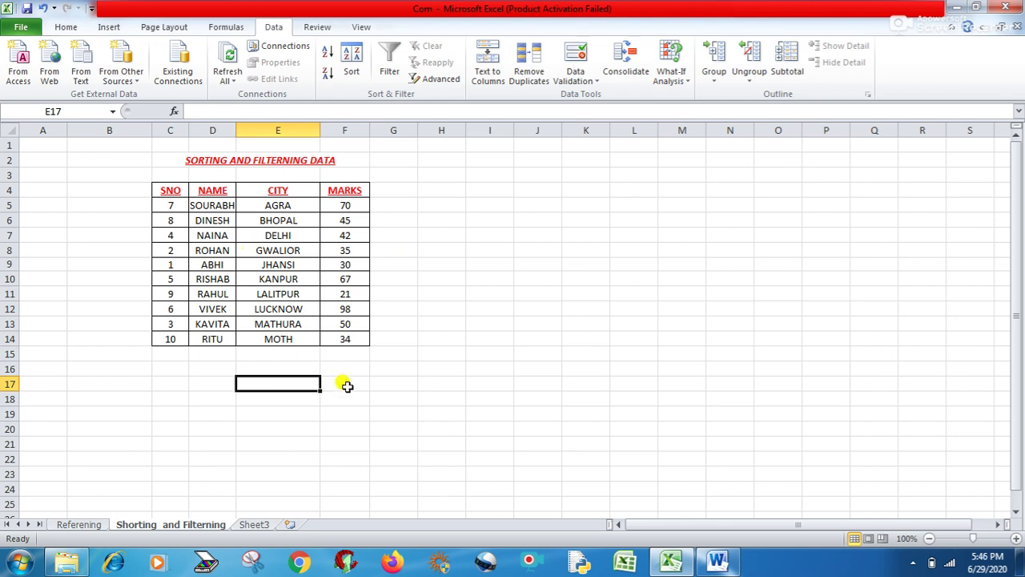
# Step: Sort the student table by the NAME column on values, ordered Z to A
pyautogui.click(213, 204)
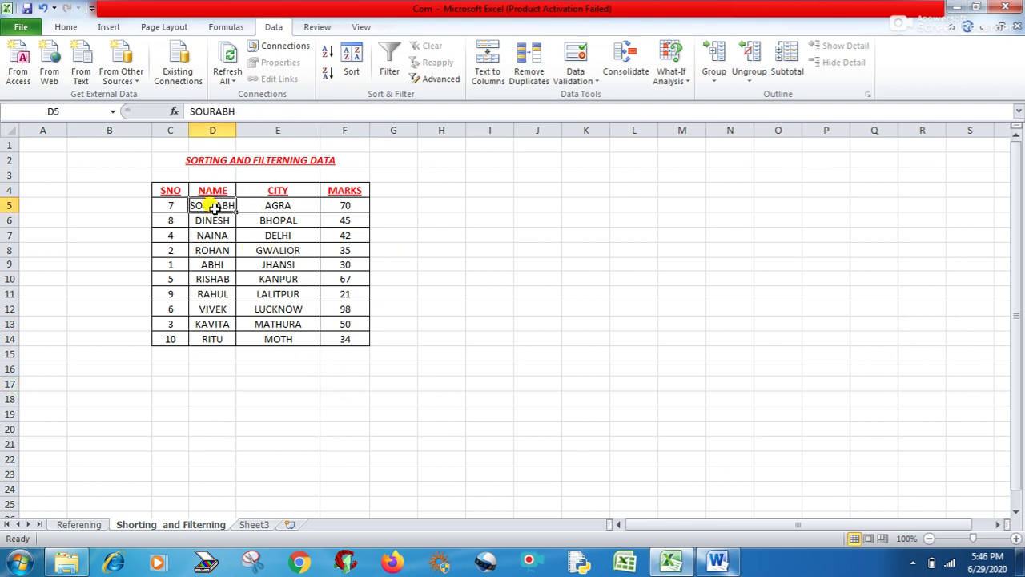
pyautogui.click(356, 76)
pyautogui.click(573, 204)
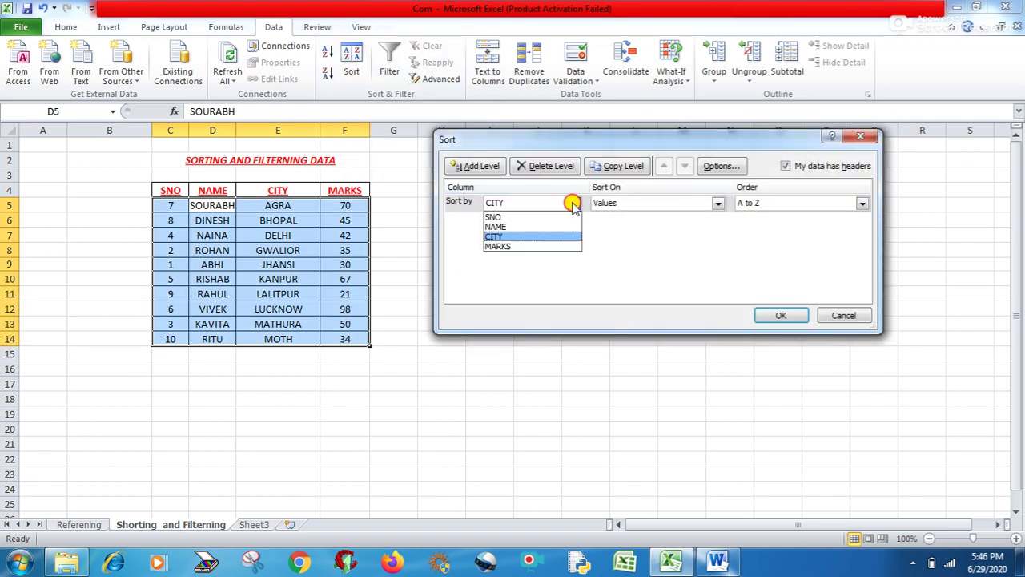
pyautogui.click(492, 227)
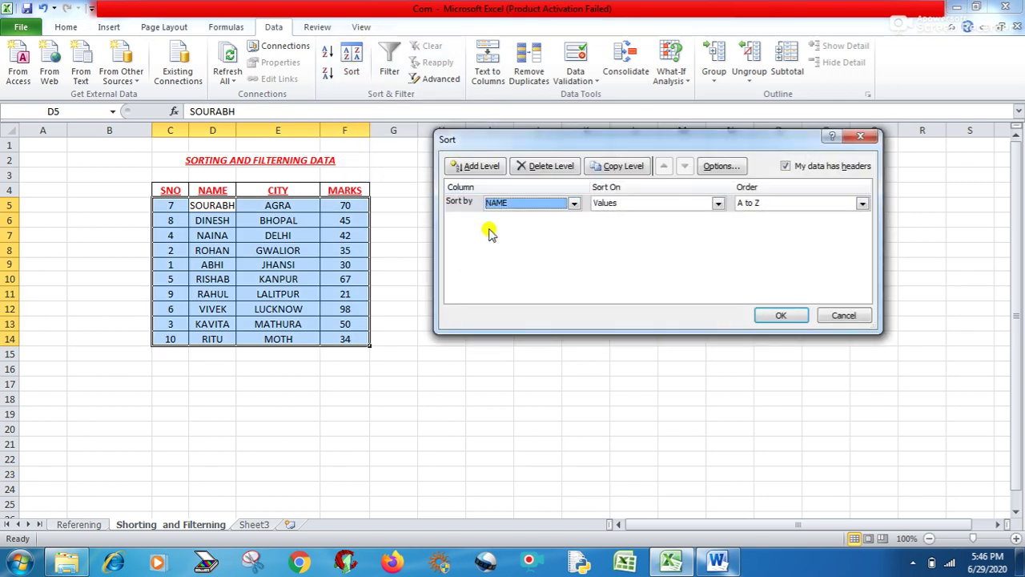
pyautogui.click(864, 203)
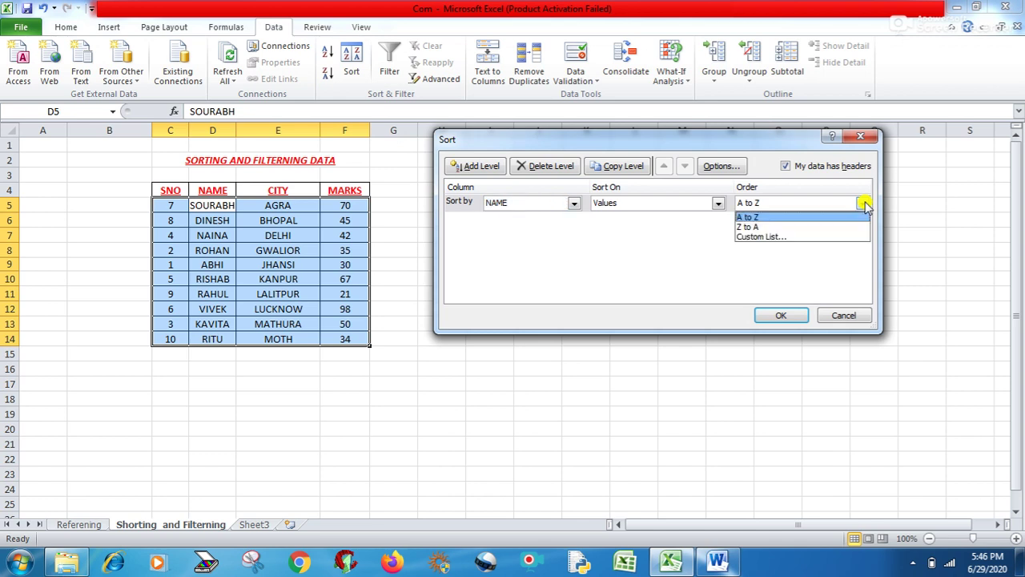
pyautogui.click(776, 223)
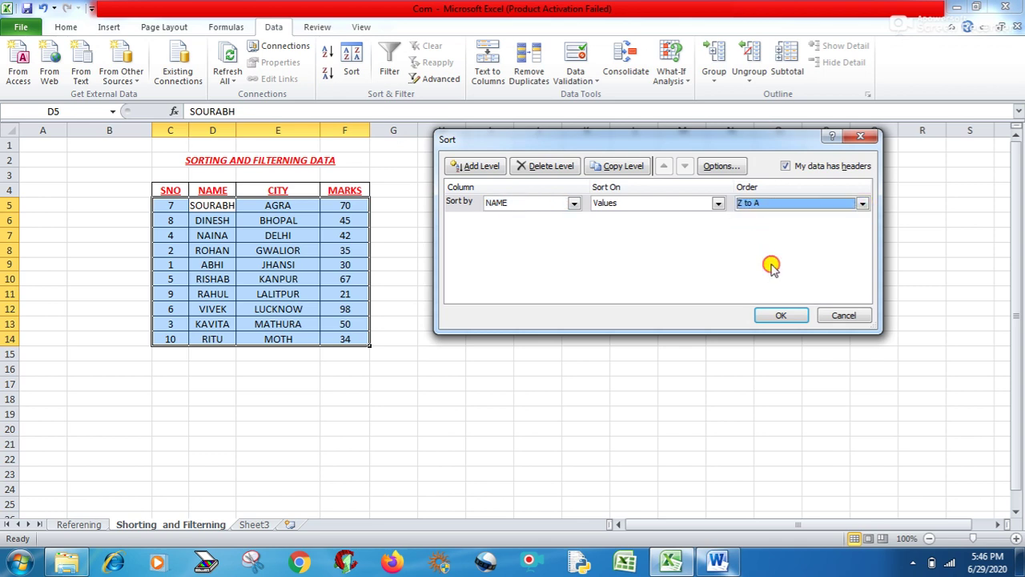
pyautogui.click(781, 315)
pyautogui.click(577, 324)
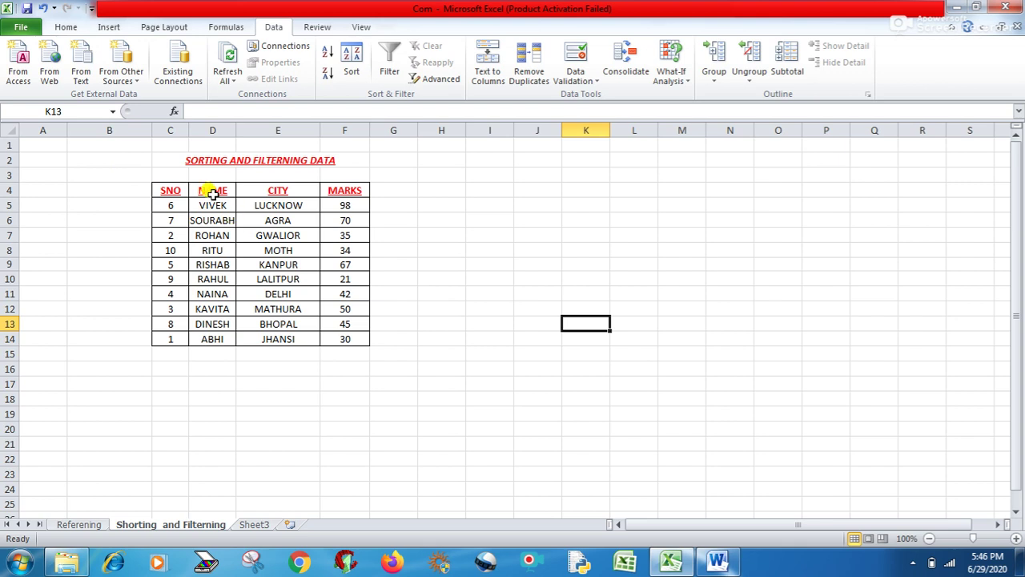
# Step: Sort the student table by the SNO column on values, ordered Smallest to Largest
pyautogui.click(170, 206)
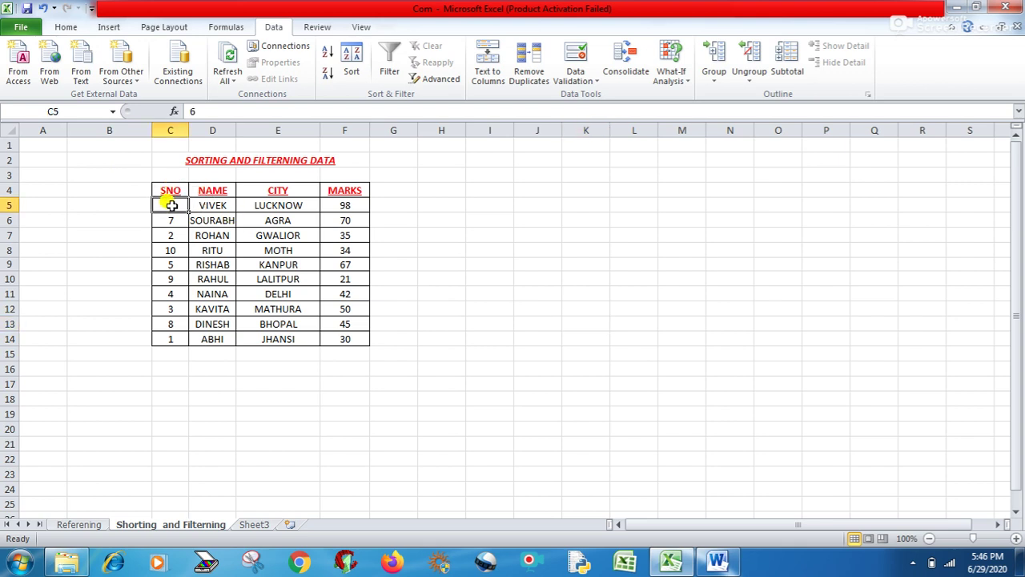
pyautogui.click(351, 70)
pyautogui.click(574, 203)
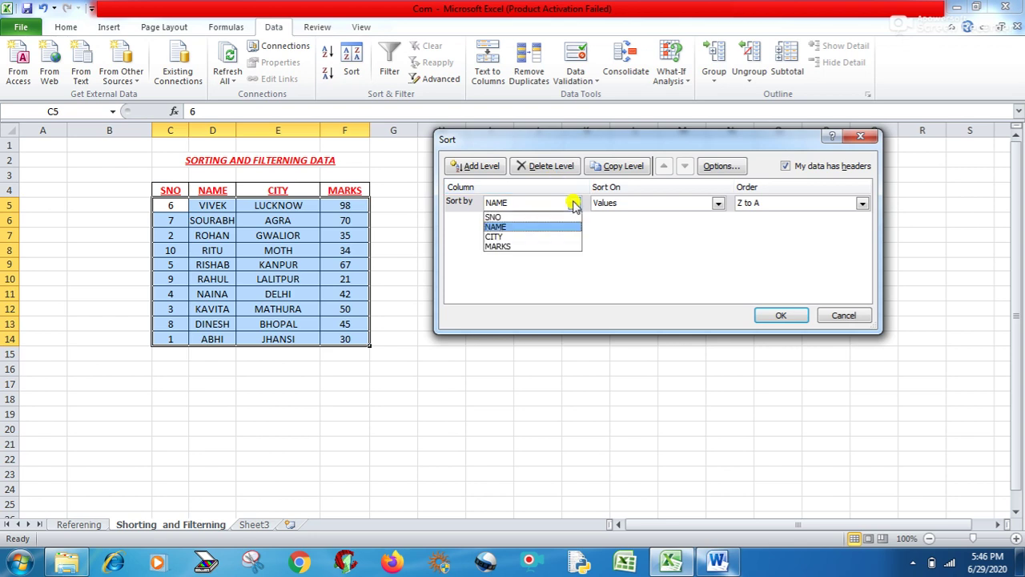
pyautogui.click(529, 205)
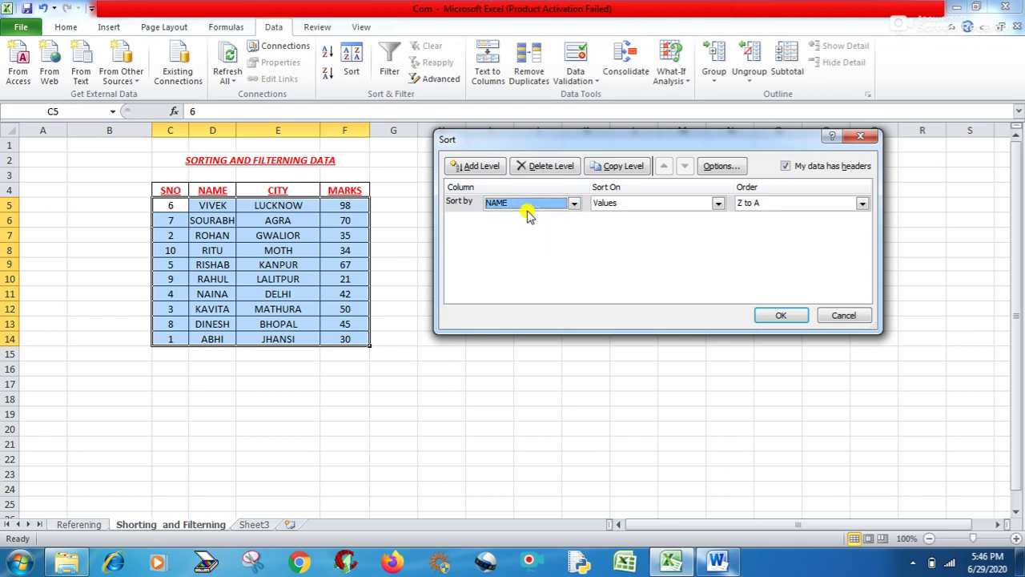
pyautogui.click(863, 204)
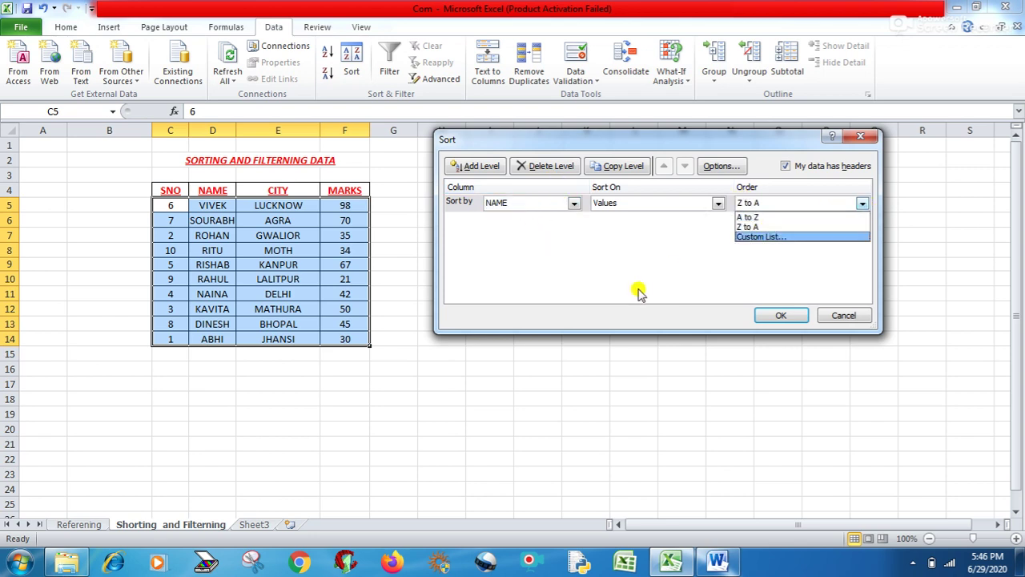
pyautogui.click(574, 204)
pyautogui.click(574, 204)
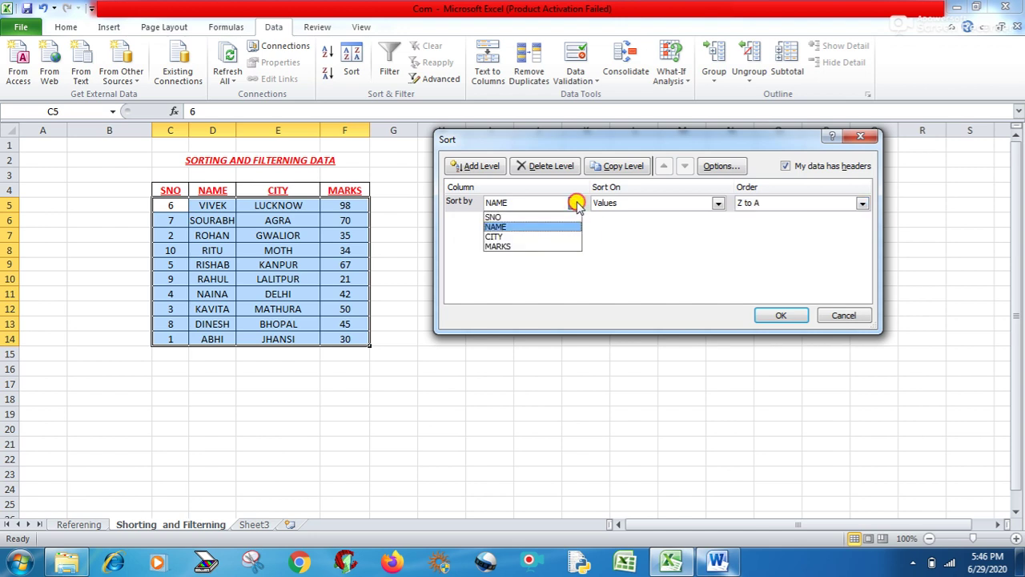
pyautogui.click(531, 213)
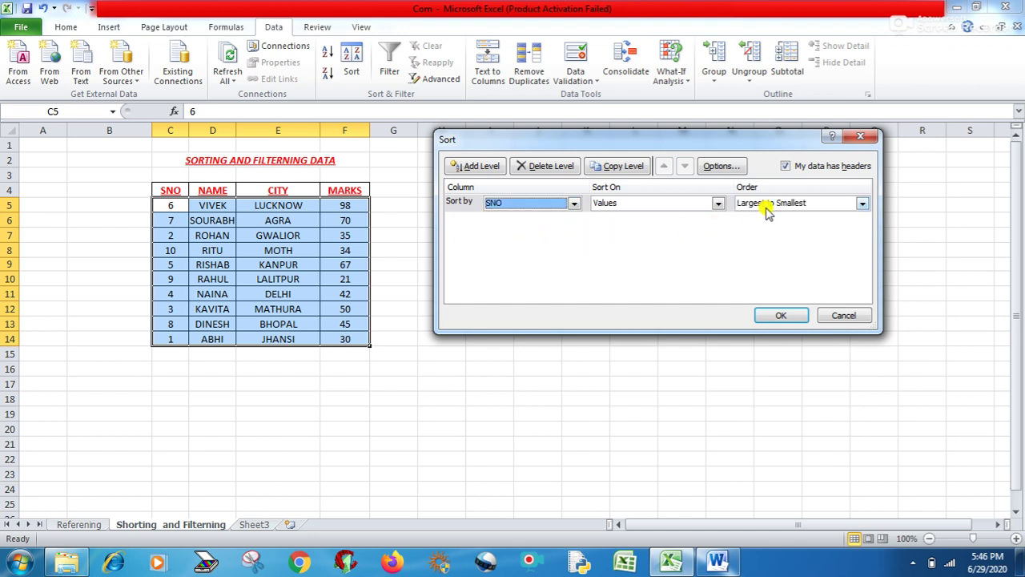
pyautogui.click(861, 205)
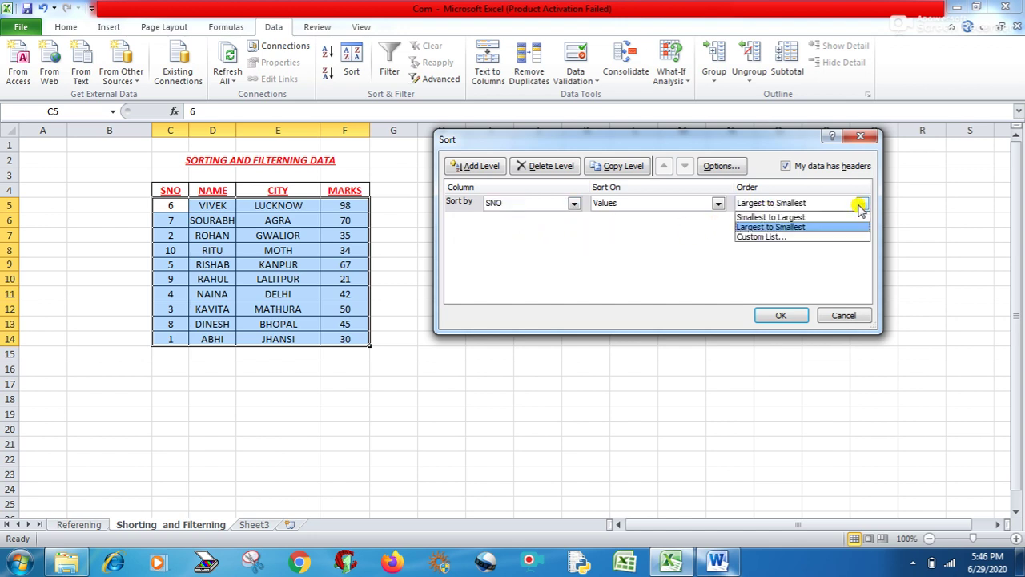
pyautogui.click(795, 217)
pyautogui.click(781, 315)
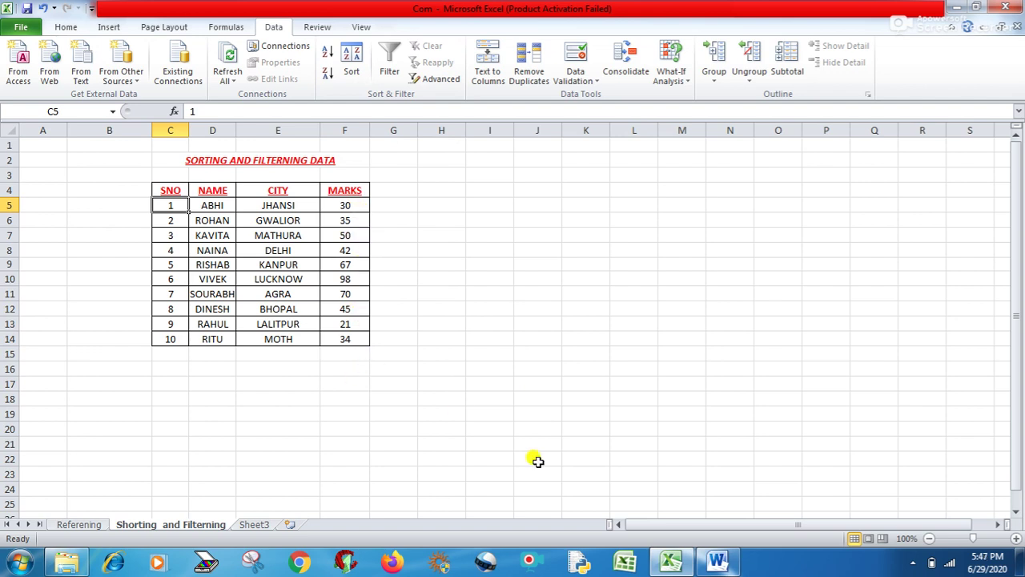
# Step: Review the chapter notes in Word on hiding and displaying rows and columns, and return to the Com workbook in Excel
pyautogui.click(717, 562)
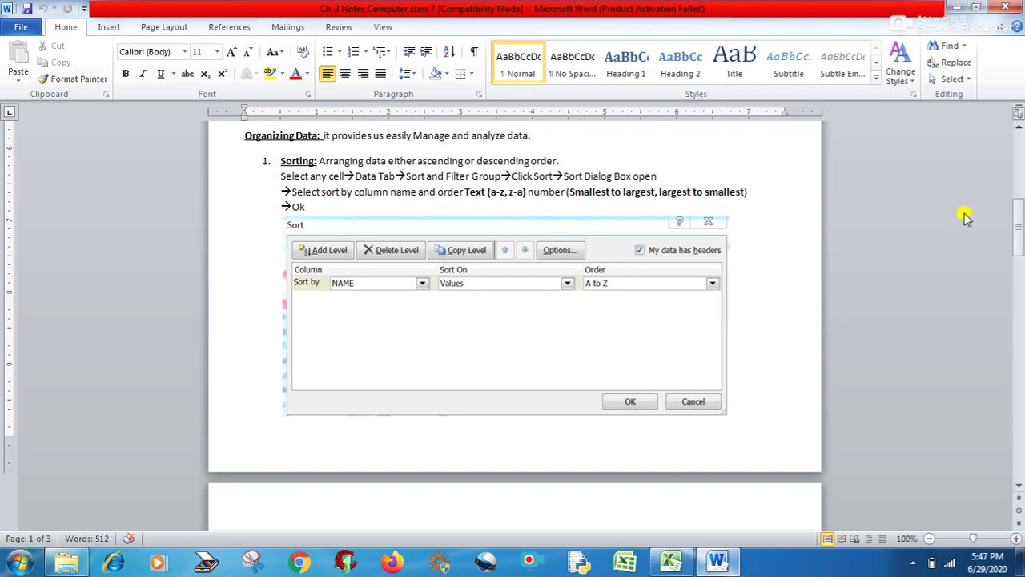
pyautogui.moveTo(1019, 213); pyautogui.dragTo(1021, 265)
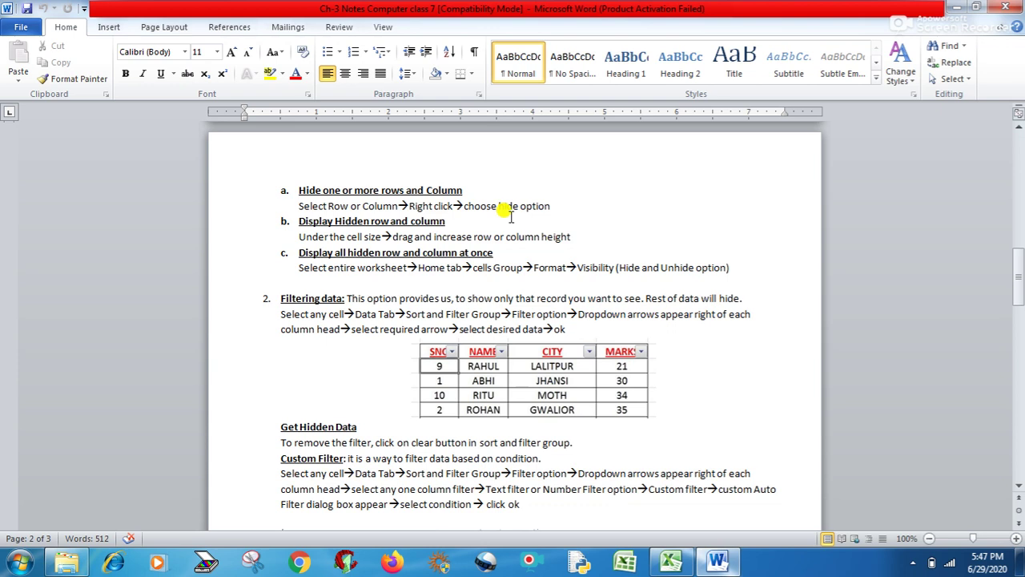
pyautogui.hotkey('alt', 'Tab')
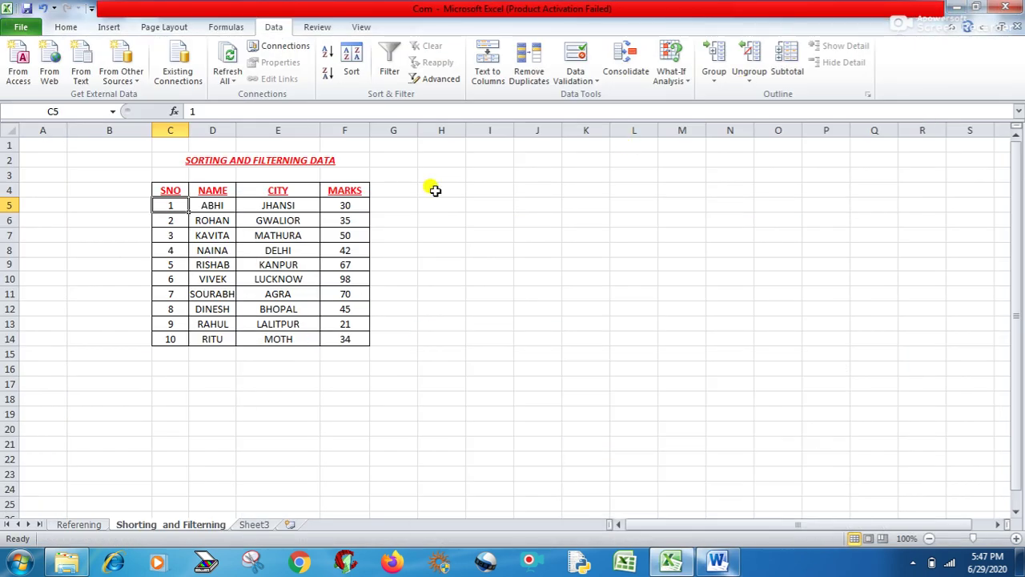
# Step: Hide the CITY column by collapsing its width to zero, and bring it back by widening column E
pyautogui.click(359, 284)
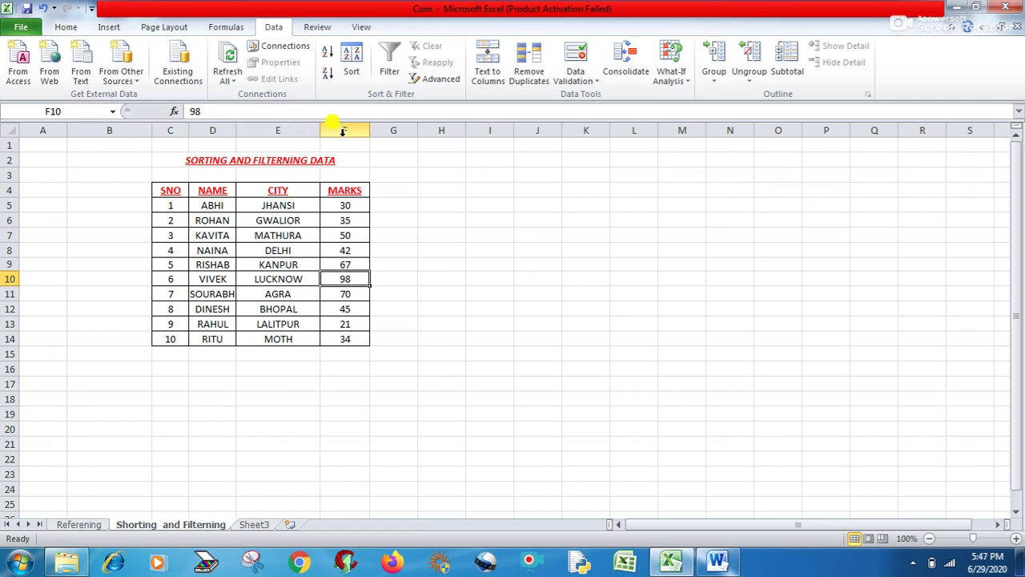
pyautogui.moveTo(319, 130); pyautogui.dragTo(236, 127)
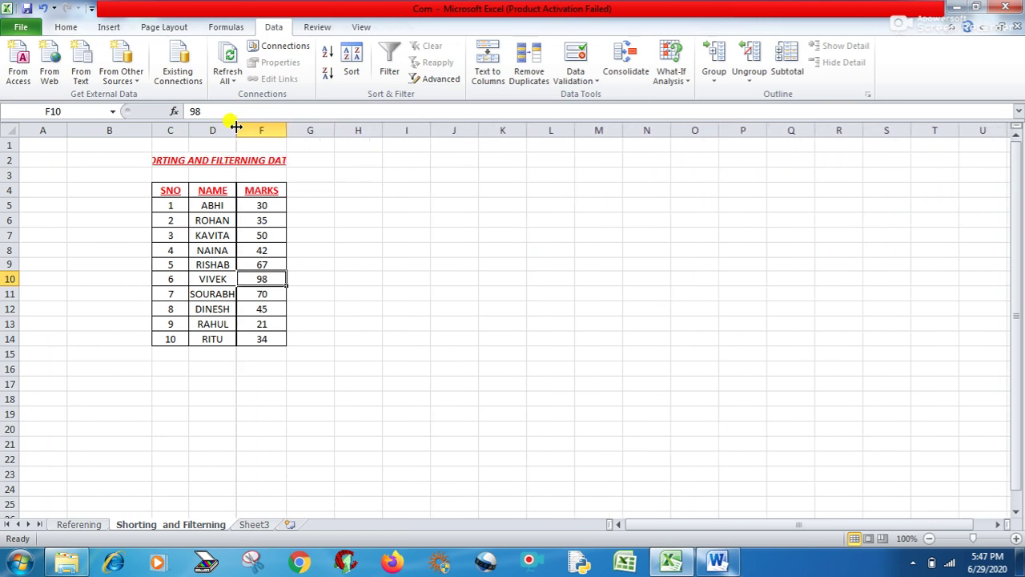
pyautogui.click(372, 281)
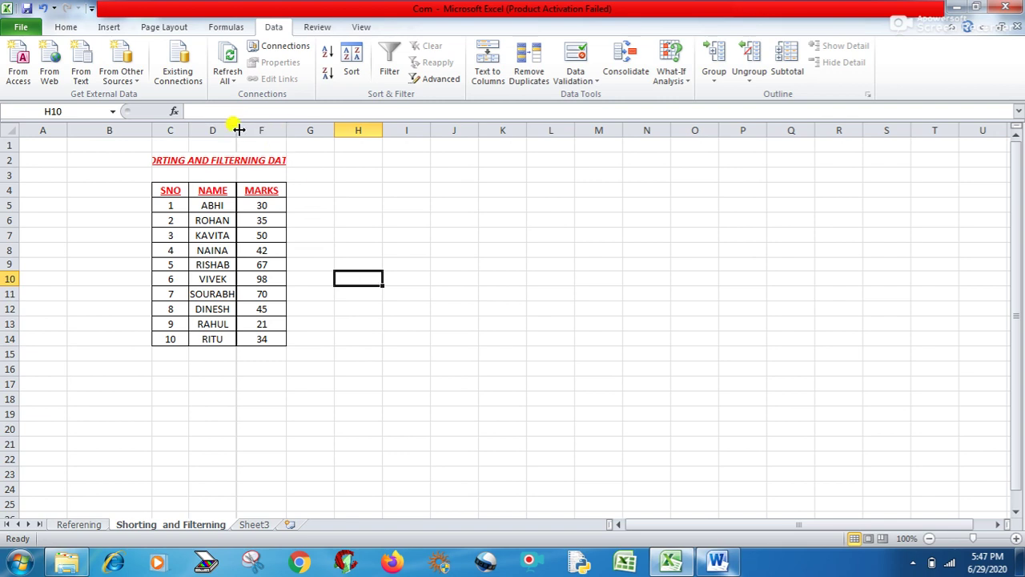
pyautogui.moveTo(238, 130); pyautogui.dragTo(286, 130)
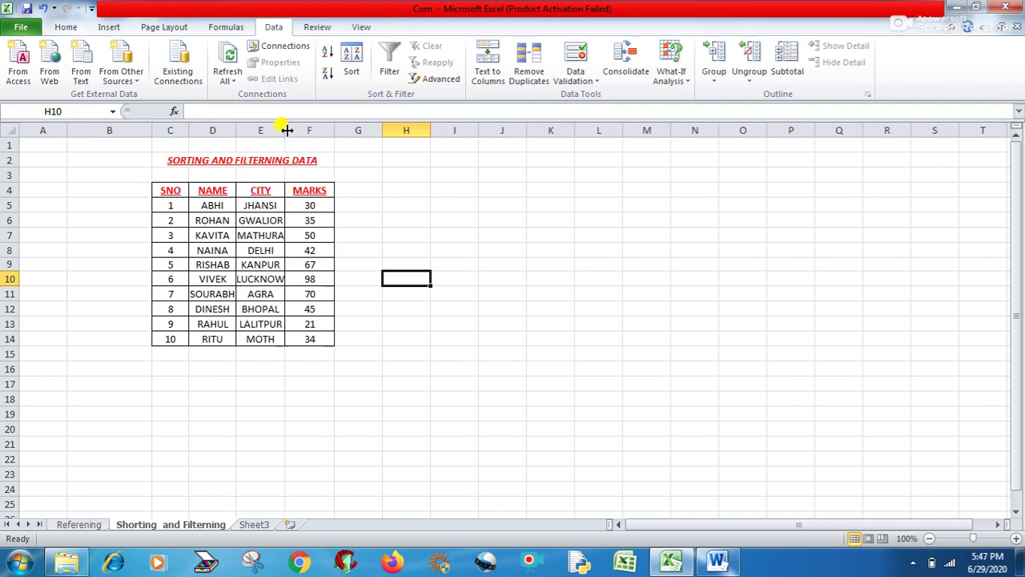
# Step: Select the whole CITY column and hide it with the Hide command
pyautogui.click(261, 130)
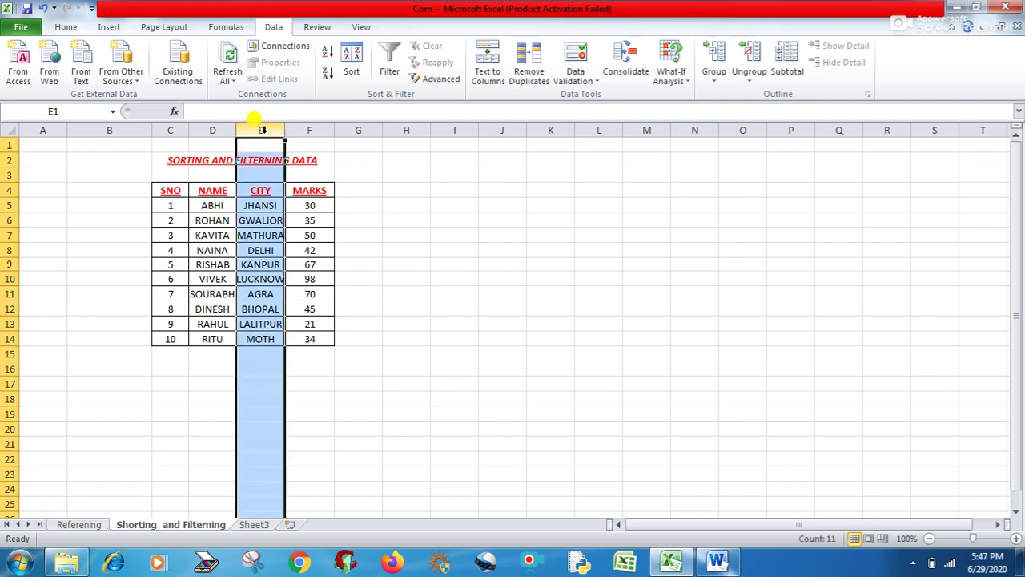
pyautogui.rightClick(262, 130)
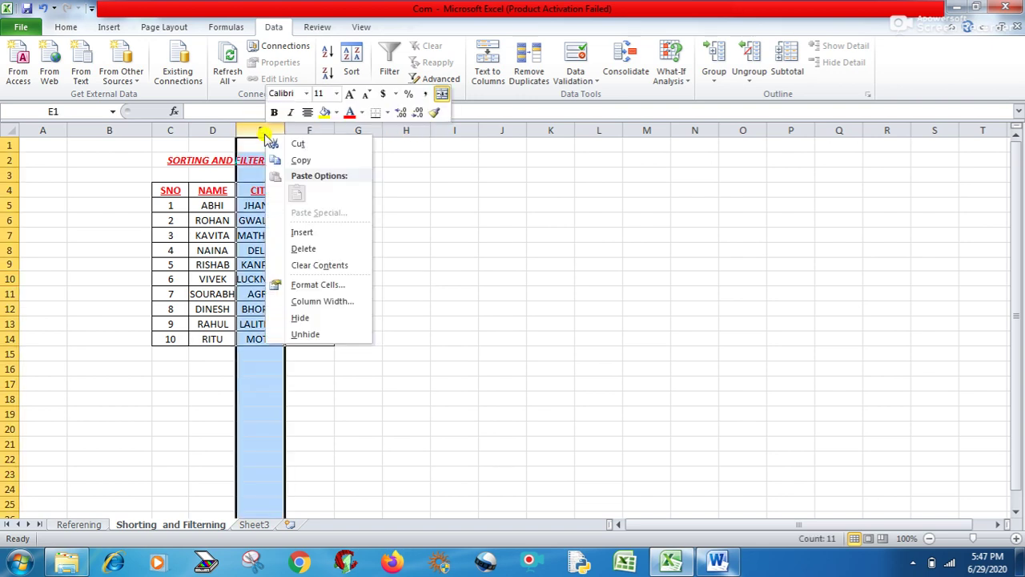
pyautogui.click(323, 323)
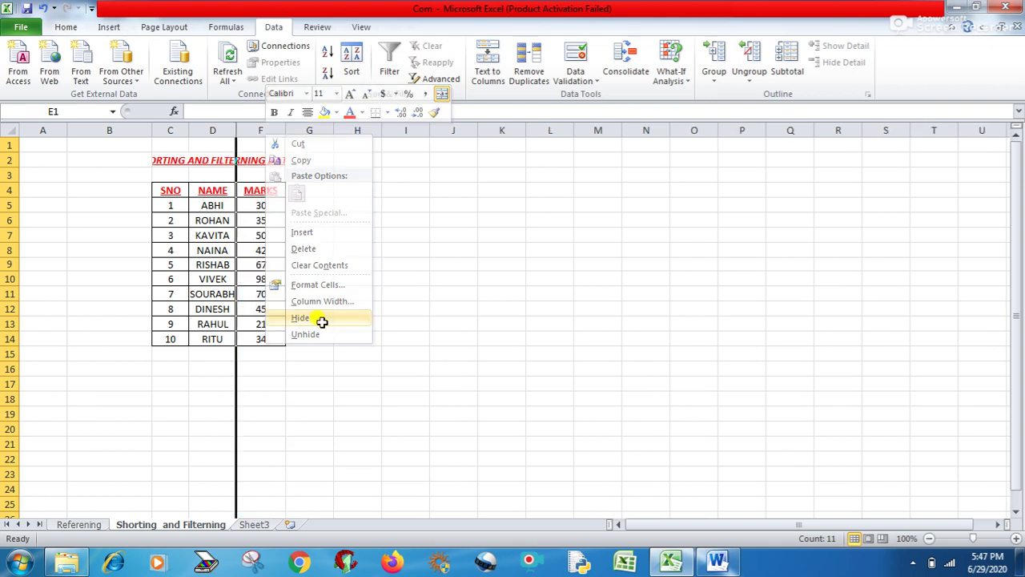
pyautogui.click(359, 354)
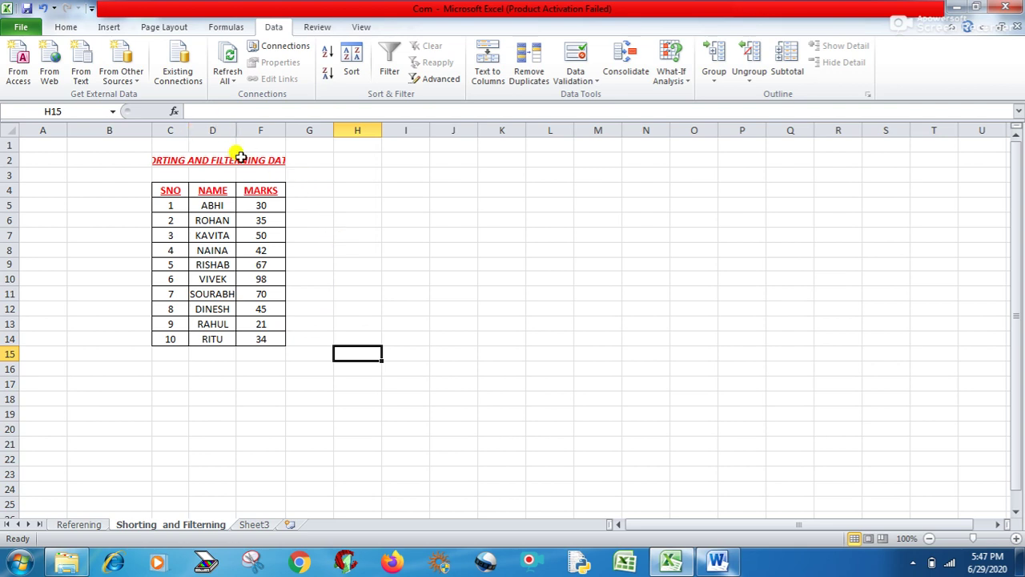
# Step: Unhide the CITY column by selecting columns D through F and applying Unhide
pyautogui.moveTo(226, 130); pyautogui.dragTo(240, 129)
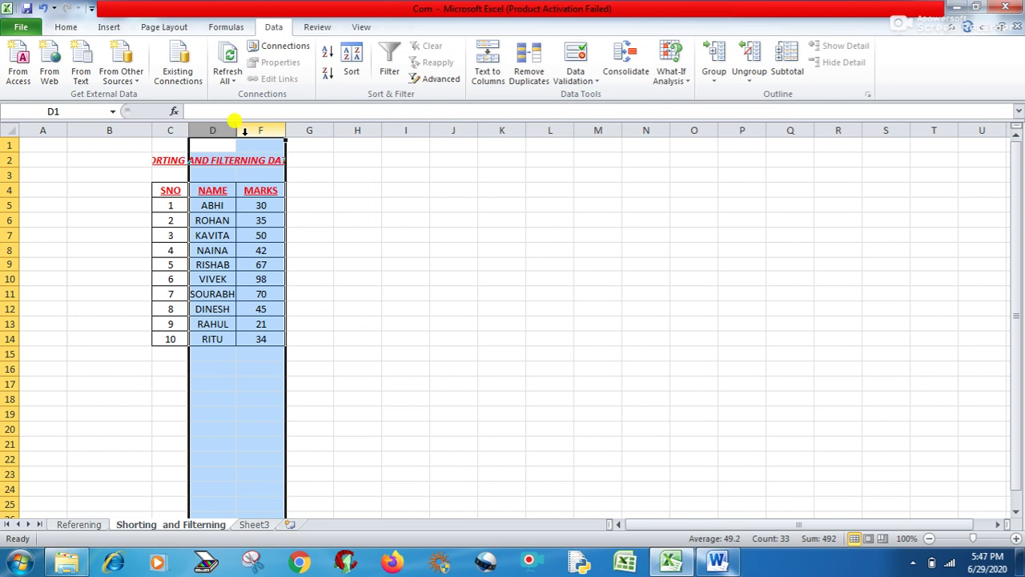
pyautogui.rightClick(244, 133)
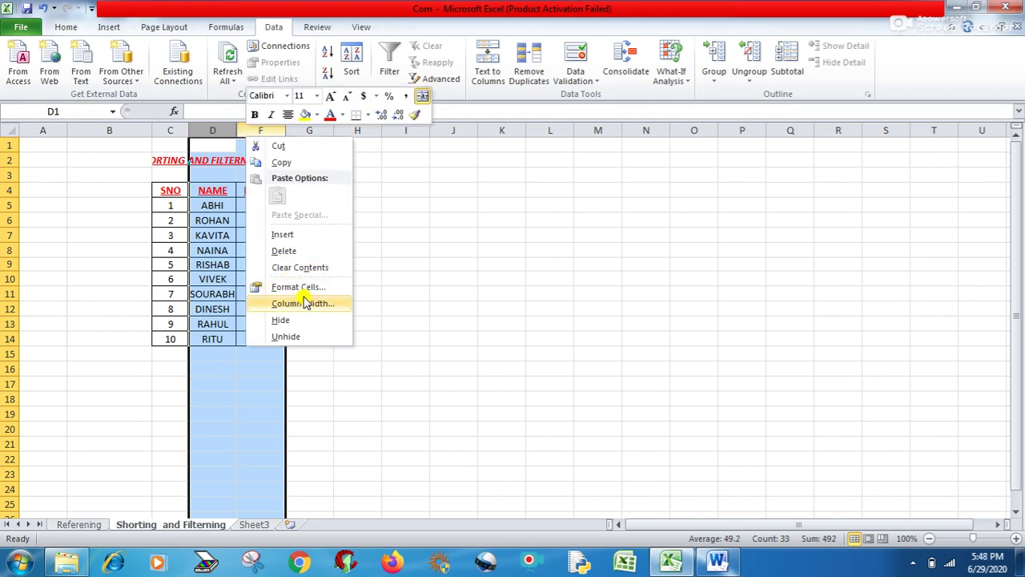
pyautogui.click(298, 340)
pyautogui.click(366, 337)
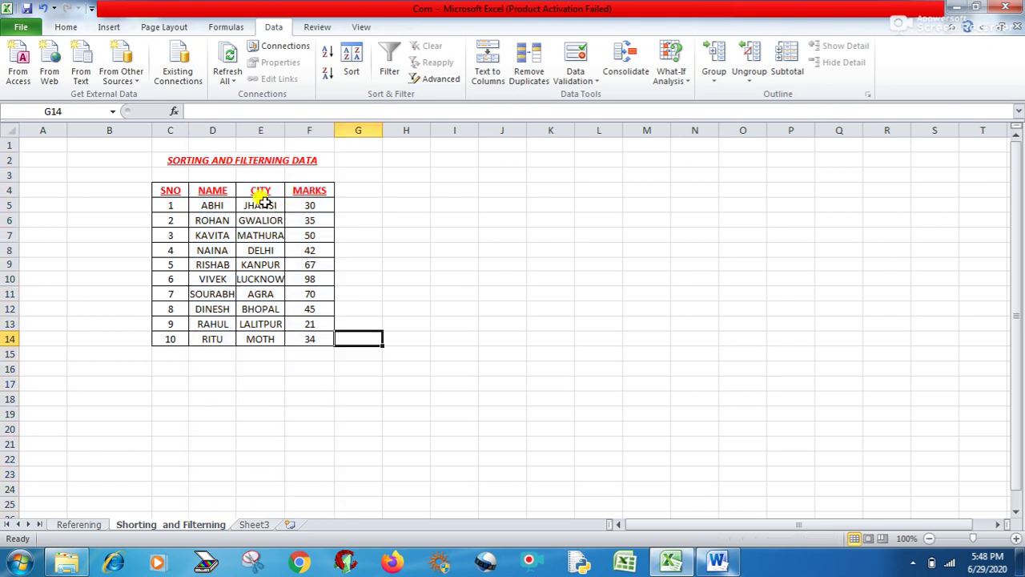
# Step: Select the CITY and MARKS columns together and hide them with the Hide Columns format option
pyautogui.click(311, 130)
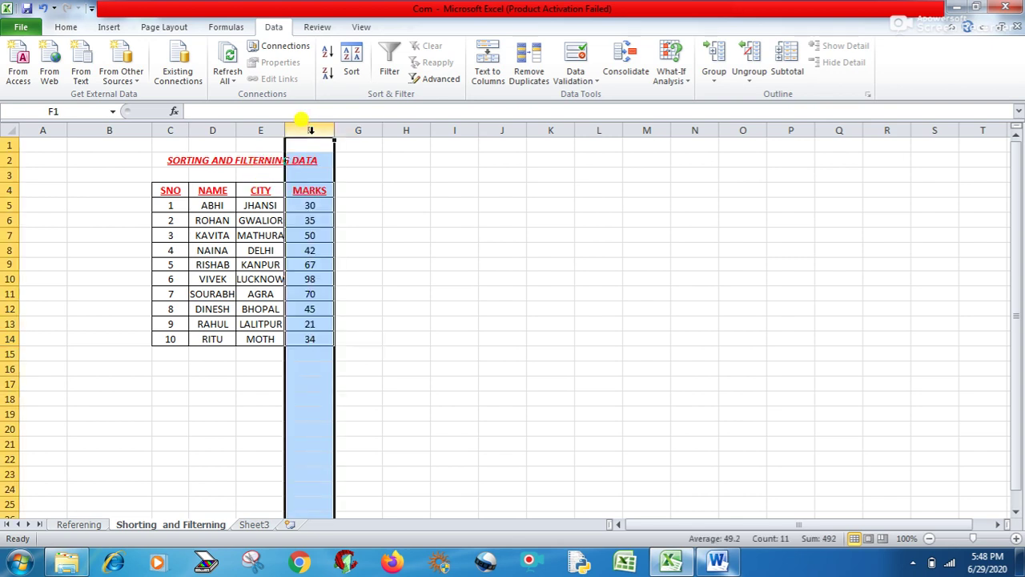
pyautogui.keyDown('ctrl'); pyautogui.click(271, 130); pyautogui.keyUp('ctrl')
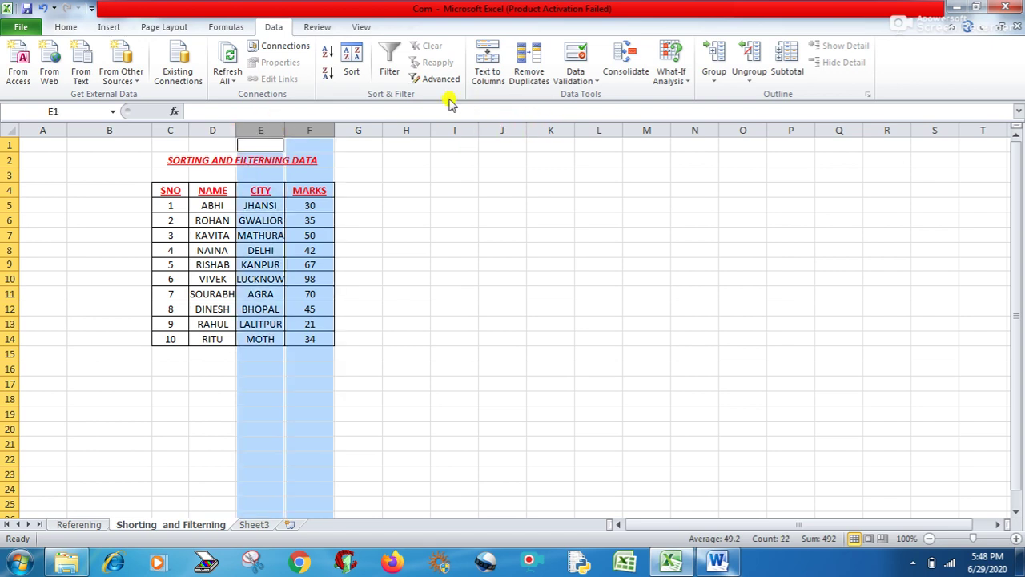
pyautogui.click(66, 28)
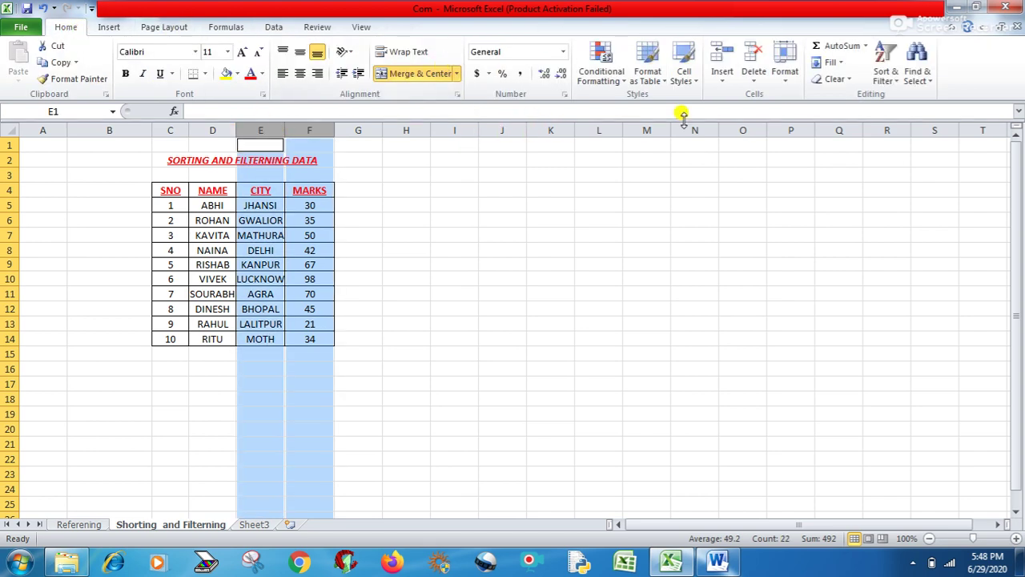
pyautogui.click(787, 76)
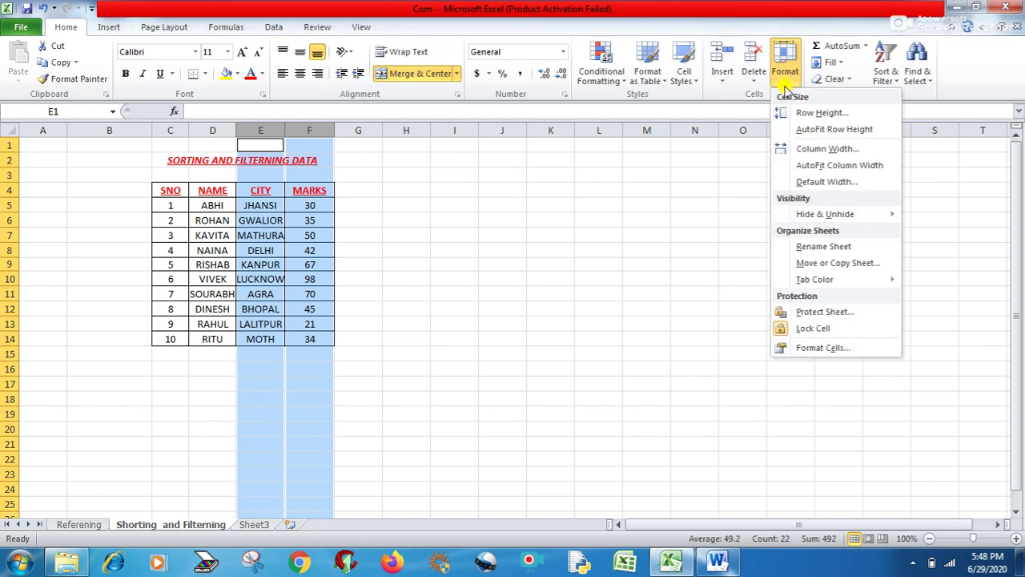
pyautogui.moveTo(828, 219)
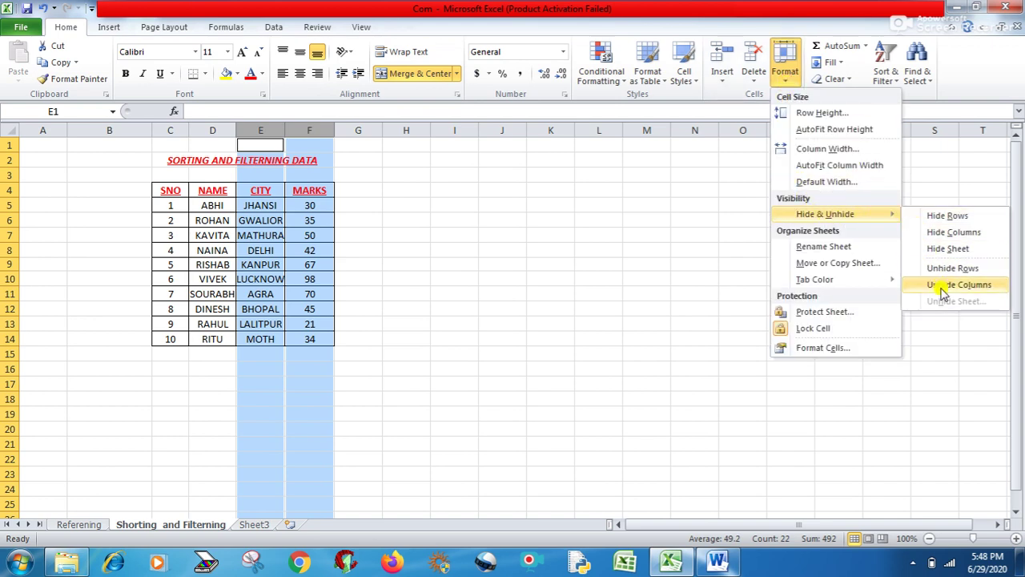
pyautogui.click(937, 232)
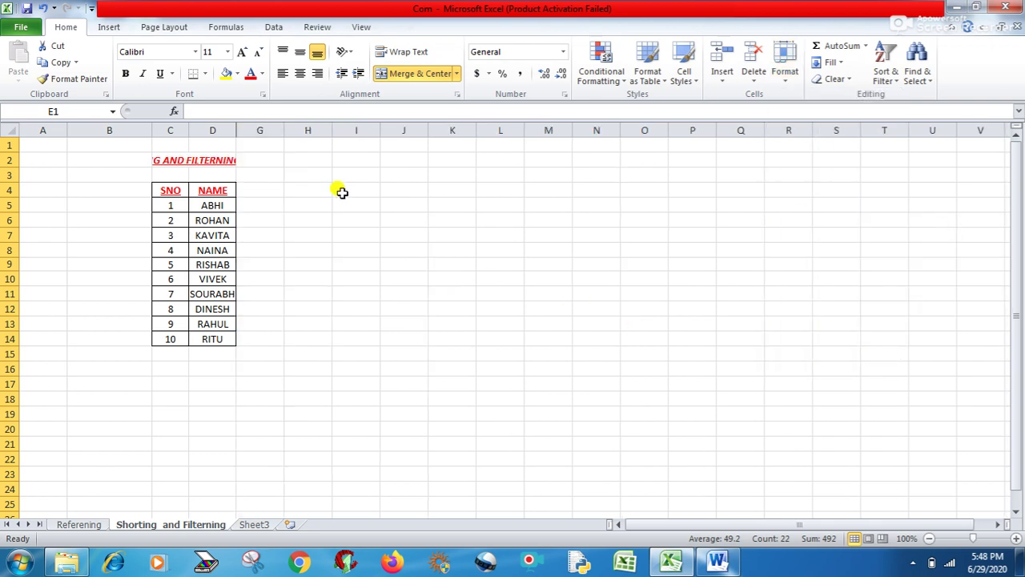
# Step: Select columns D through G and bring back the hidden CITY and MARKS columns with Unhide Columns
pyautogui.moveTo(224, 129); pyautogui.dragTo(243, 120)
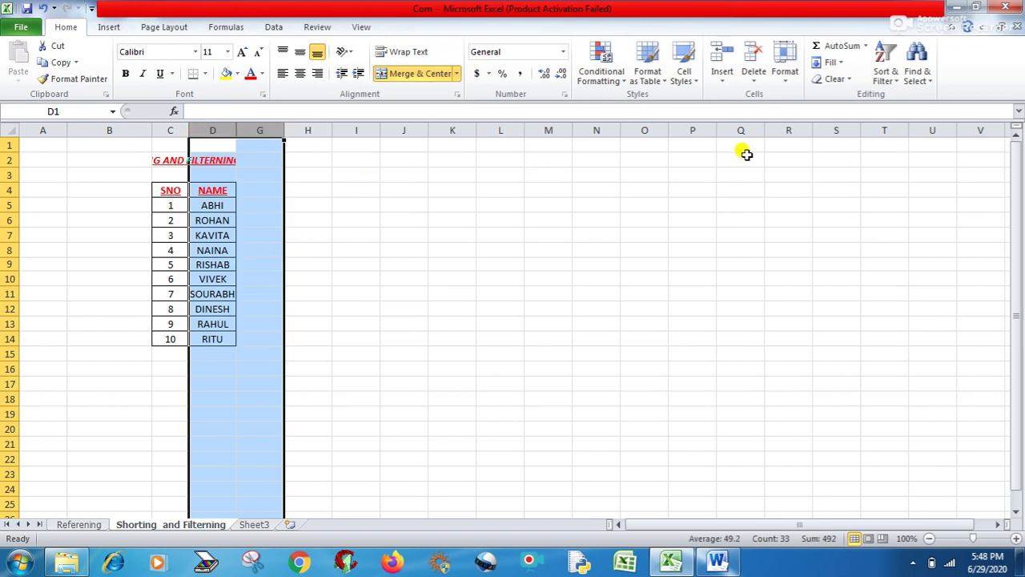
pyautogui.click(786, 76)
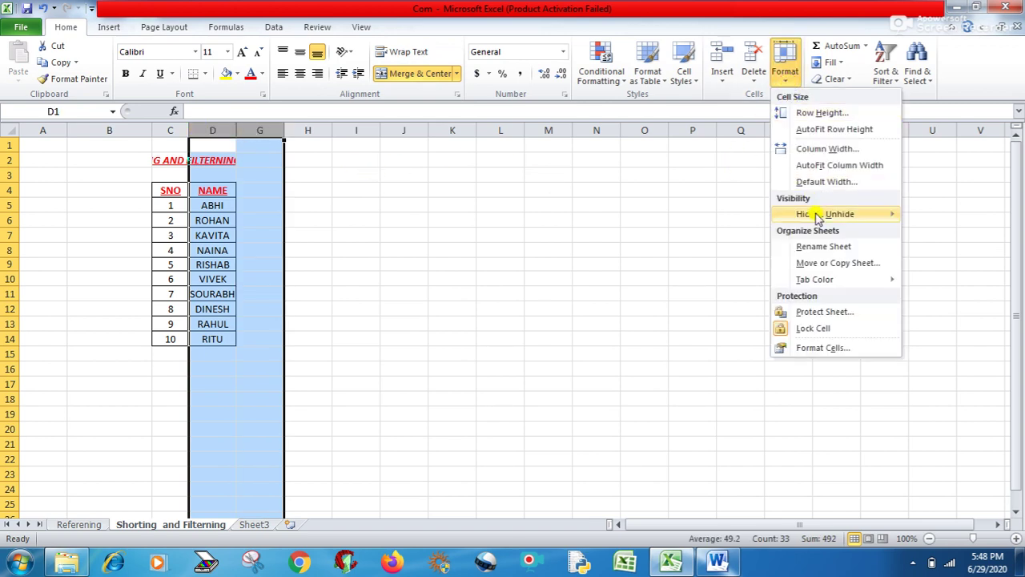
pyautogui.moveTo(857, 220)
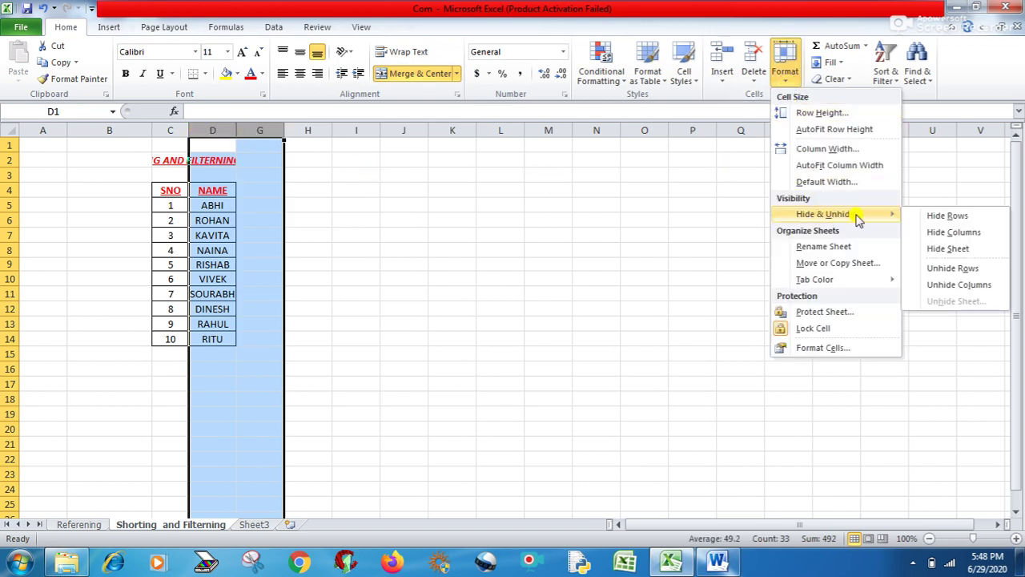
pyautogui.click(948, 285)
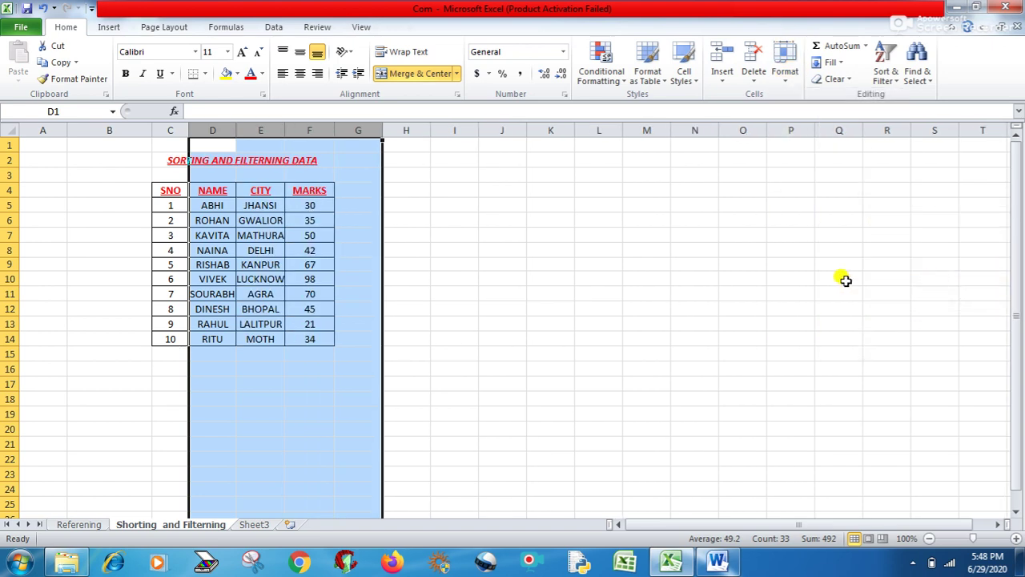
pyautogui.click(693, 352)
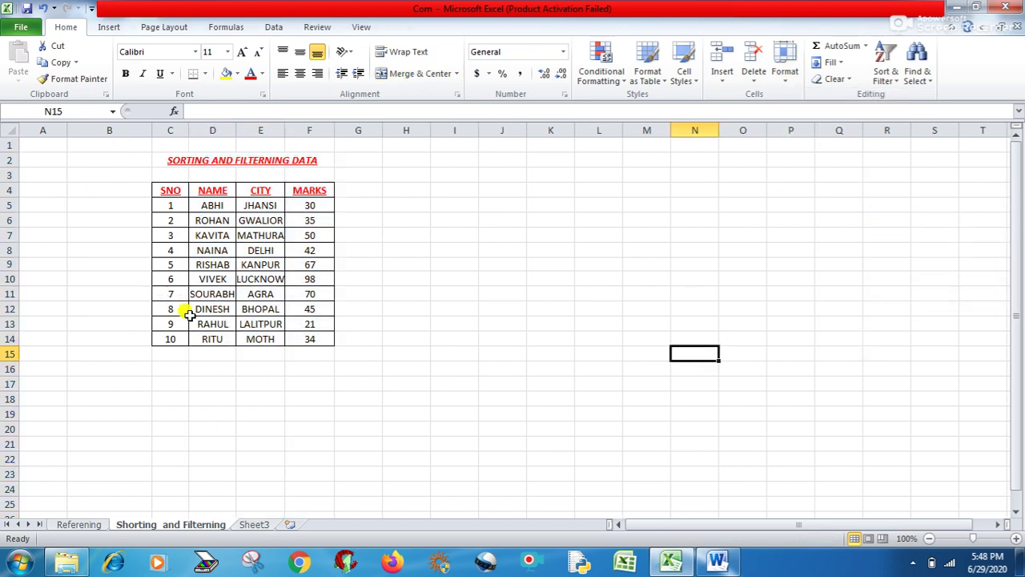
# Step: Select rows 8, 9 and 10 of the student table and hide them
pyautogui.click(10, 250)
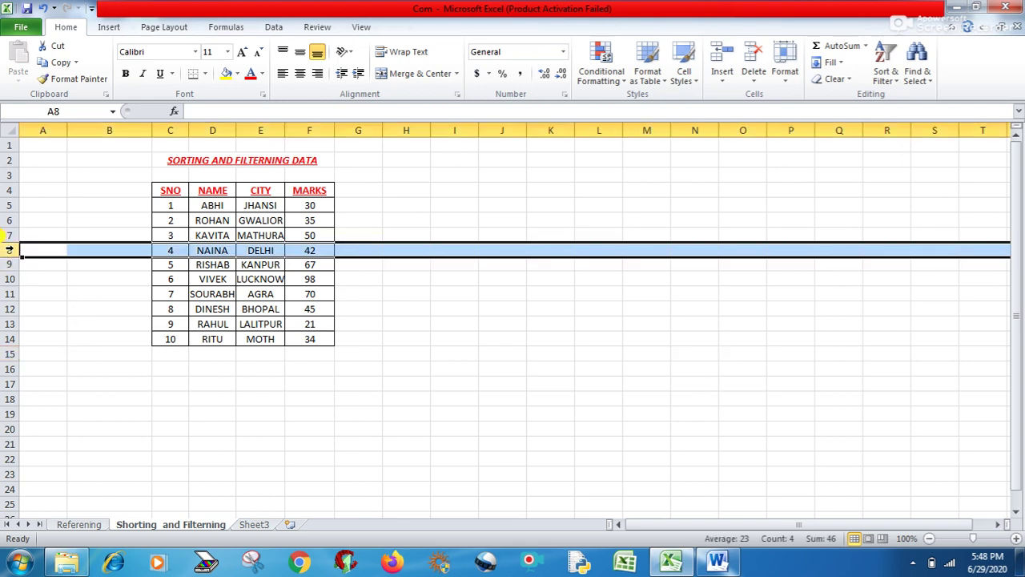
pyautogui.keyDown('ctrl'); pyautogui.click(10, 264); pyautogui.keyUp('ctrl')
pyautogui.click(12, 285)
pyautogui.keyDown('ctrl'); pyautogui.click(8, 279); pyautogui.keyUp('ctrl')
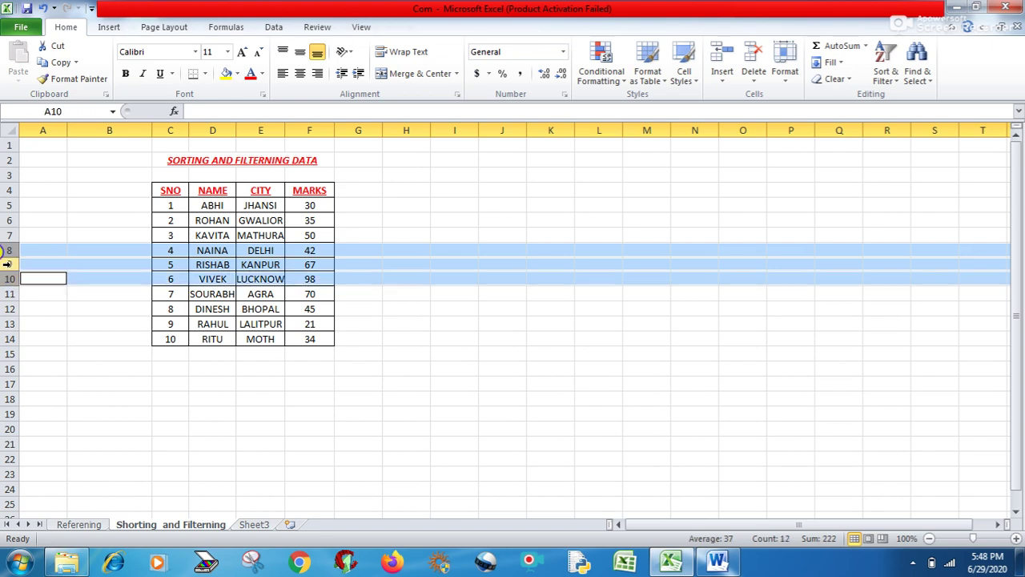
pyautogui.rightClick(8, 264)
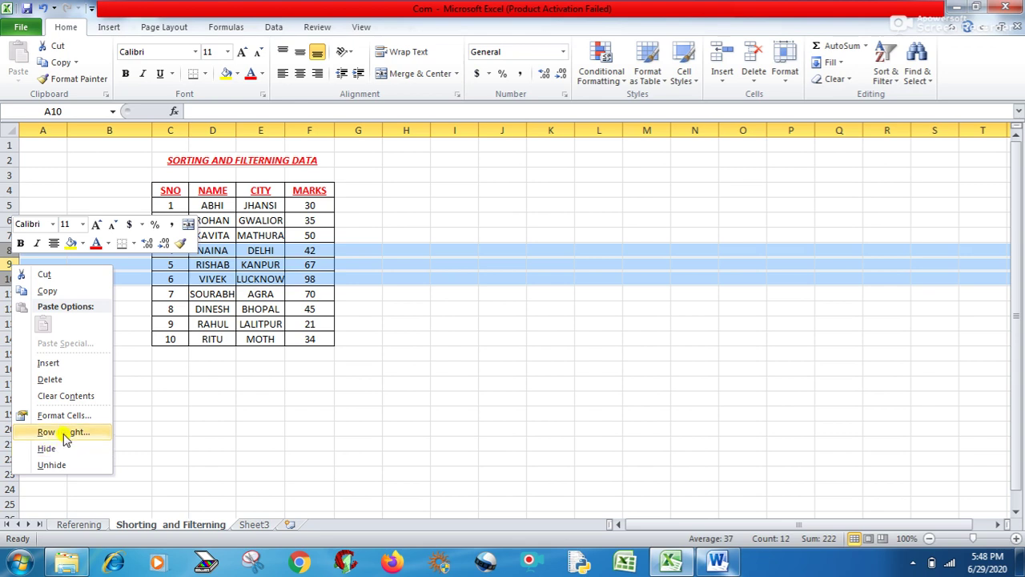
pyautogui.click(45, 449)
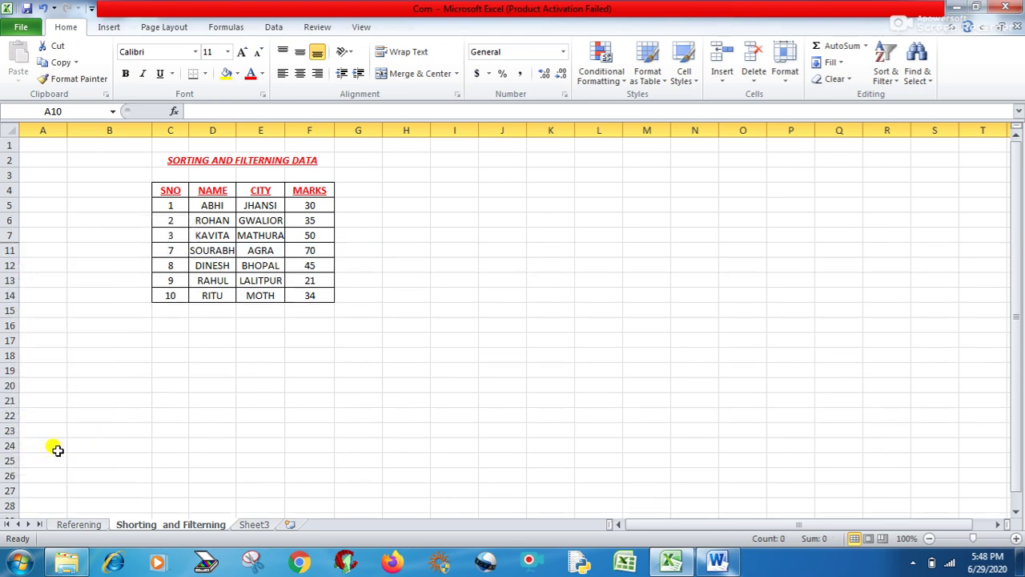
# Step: Select rows 7 and 11 and unhide the rows hidden between them
pyautogui.click(9, 235)
pyautogui.keyDown('ctrl'); pyautogui.click(10, 250); pyautogui.keyUp('ctrl')
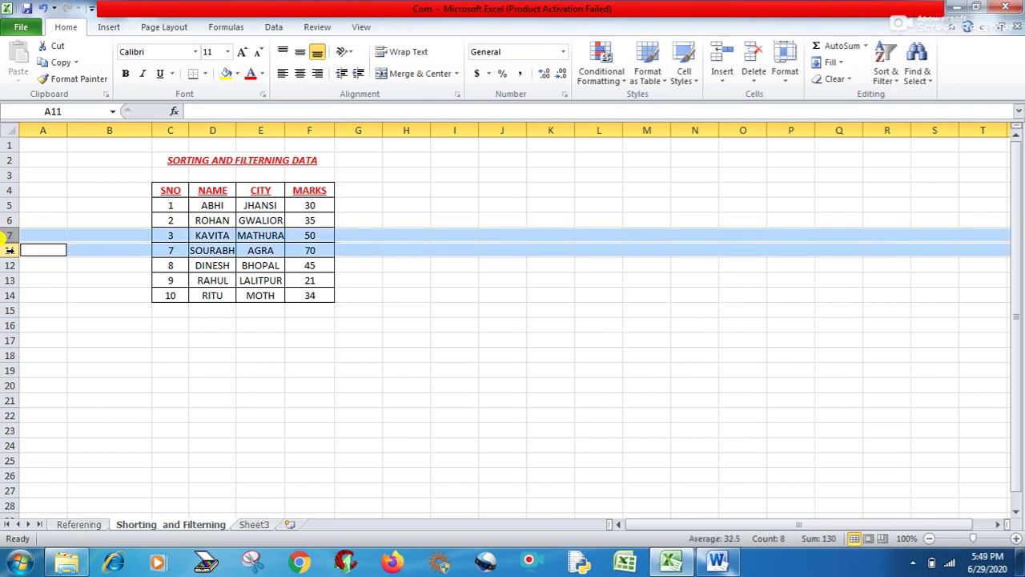
pyautogui.rightClick(8, 234)
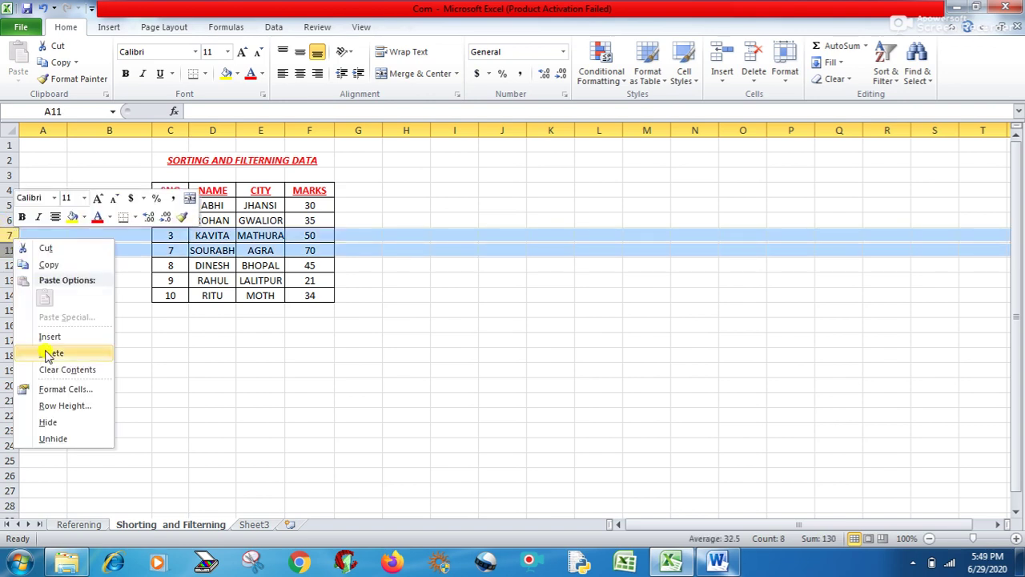
pyautogui.click(63, 440)
pyautogui.click(196, 428)
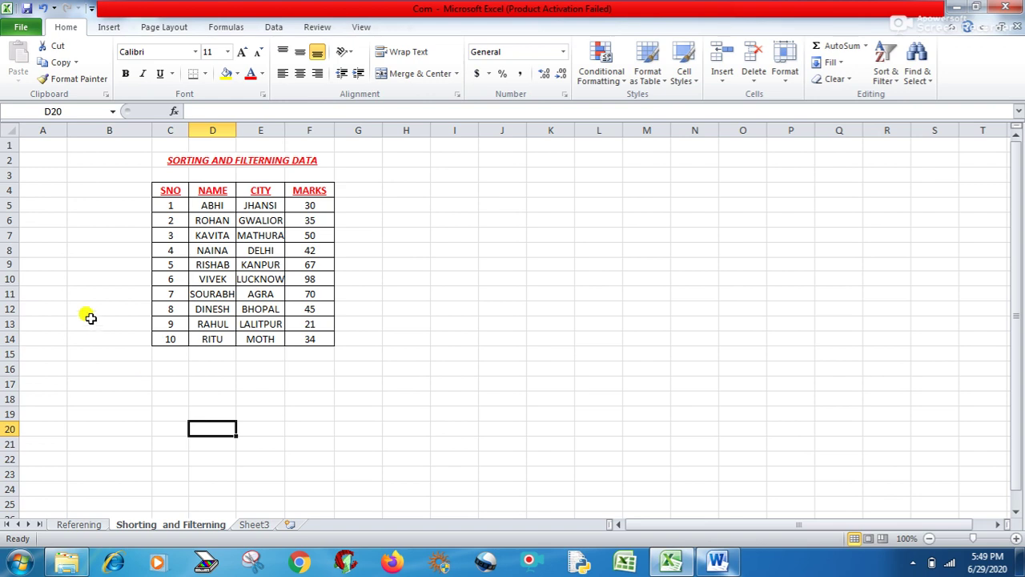
# Step: Select rows 8 through 13 of the student table and hide them with the Hide Rows format option
pyautogui.moveTo(7, 251); pyautogui.dragTo(9, 324)
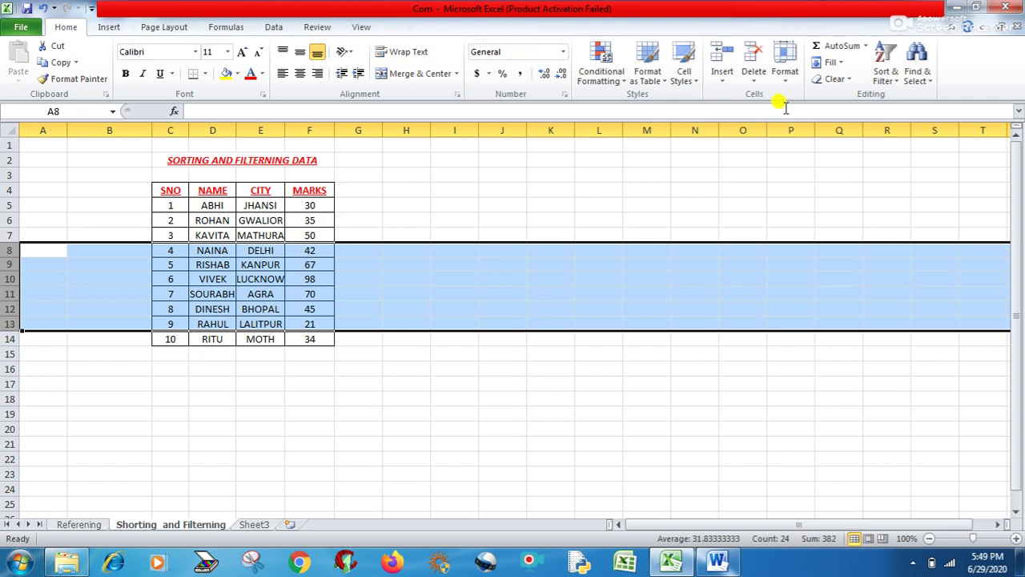
pyautogui.click(786, 76)
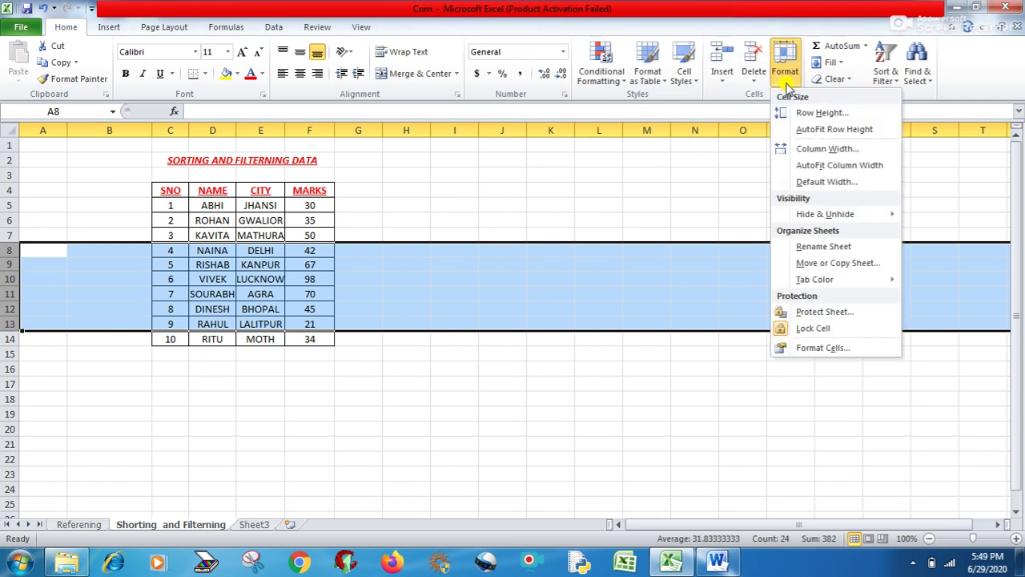
pyautogui.moveTo(858, 223)
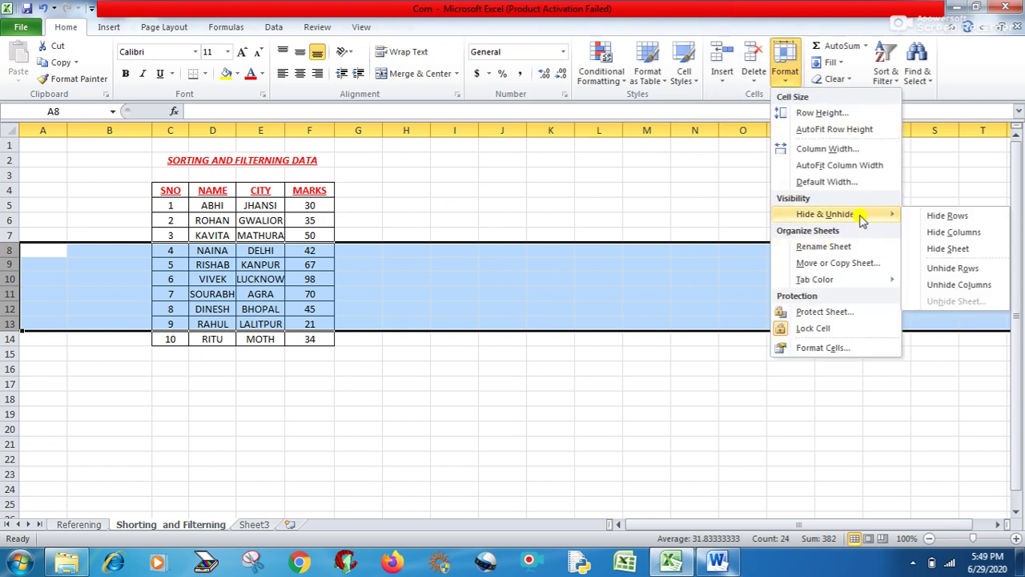
pyautogui.click(935, 271)
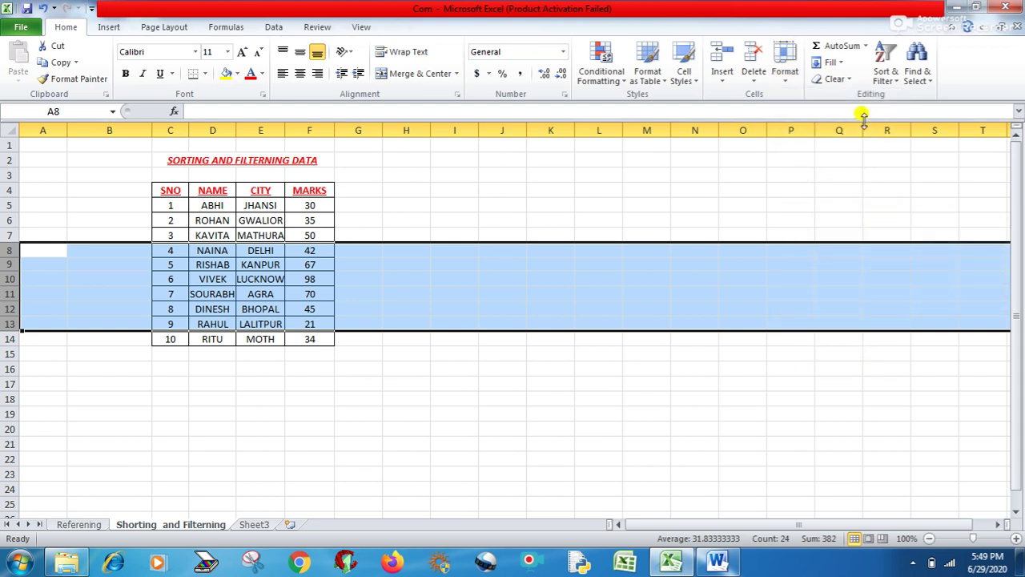
pyautogui.click(787, 74)
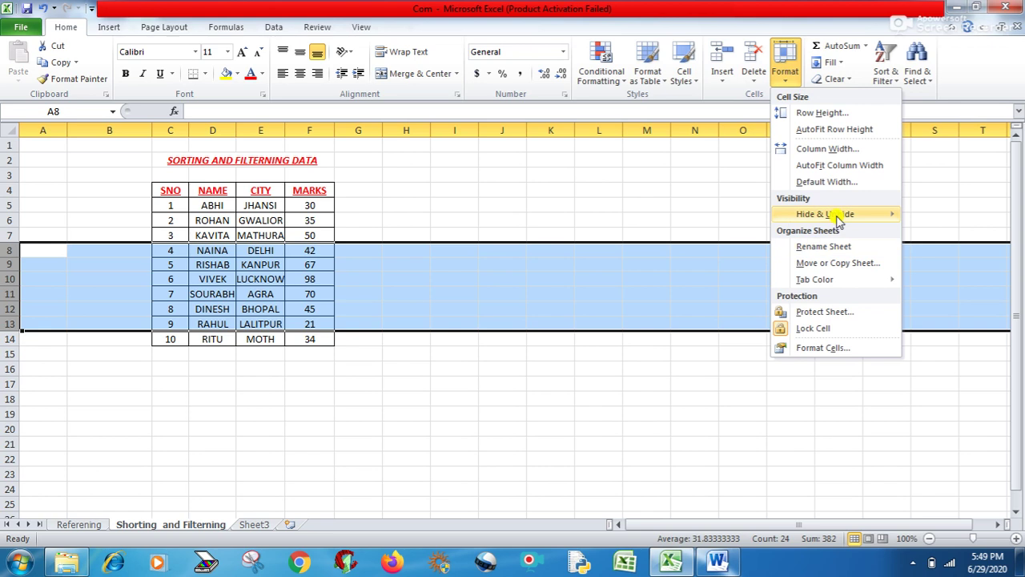
pyautogui.moveTo(846, 219)
pyautogui.click(929, 215)
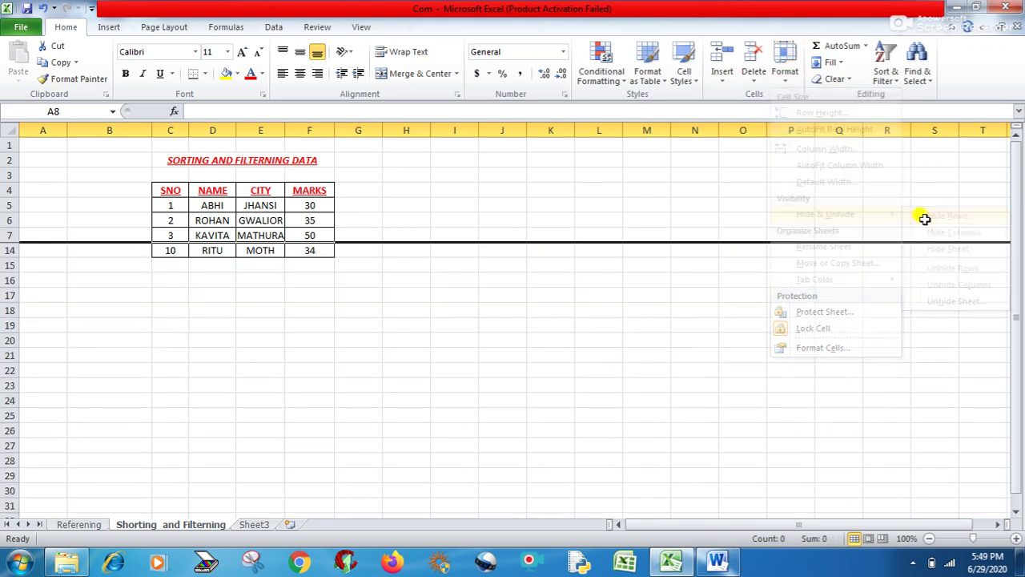
pyautogui.click(567, 453)
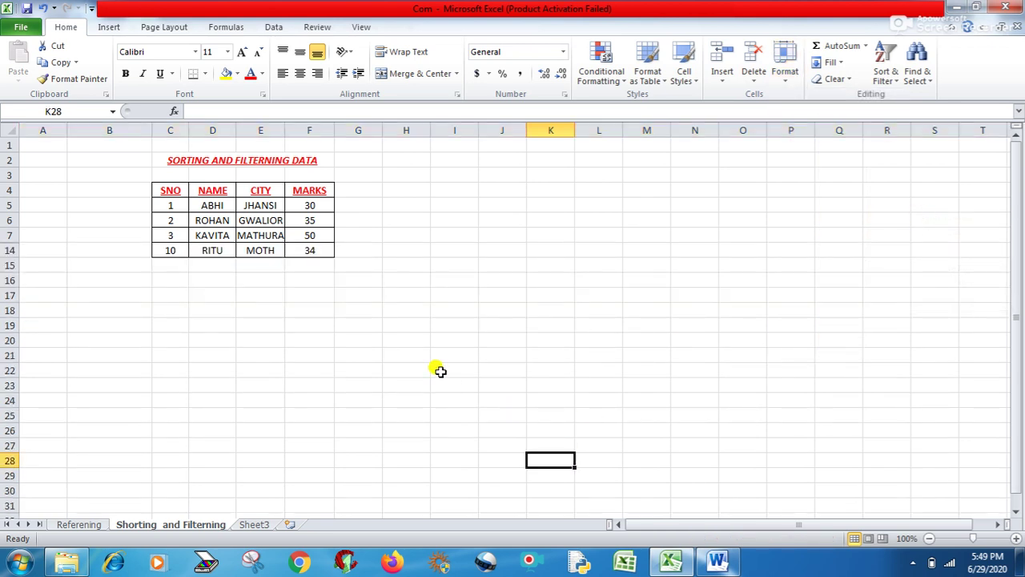
# Step: Select rows 7 through 14 and restore the hidden rows between them with Unhide Rows
pyautogui.moveTo(10, 234); pyautogui.dragTo(10, 251)
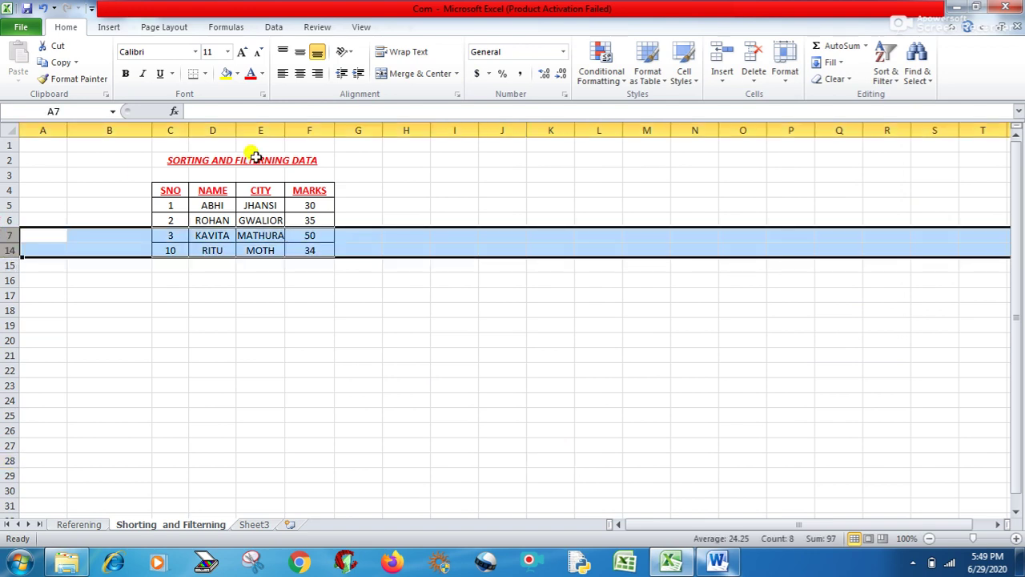
pyautogui.click(785, 80)
pyautogui.moveTo(882, 207)
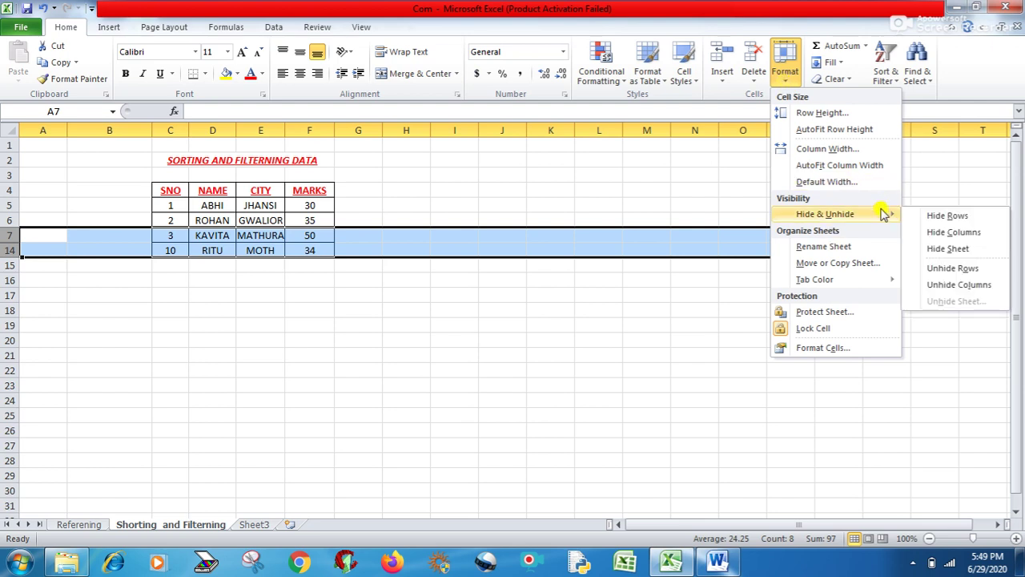
pyautogui.click(953, 270)
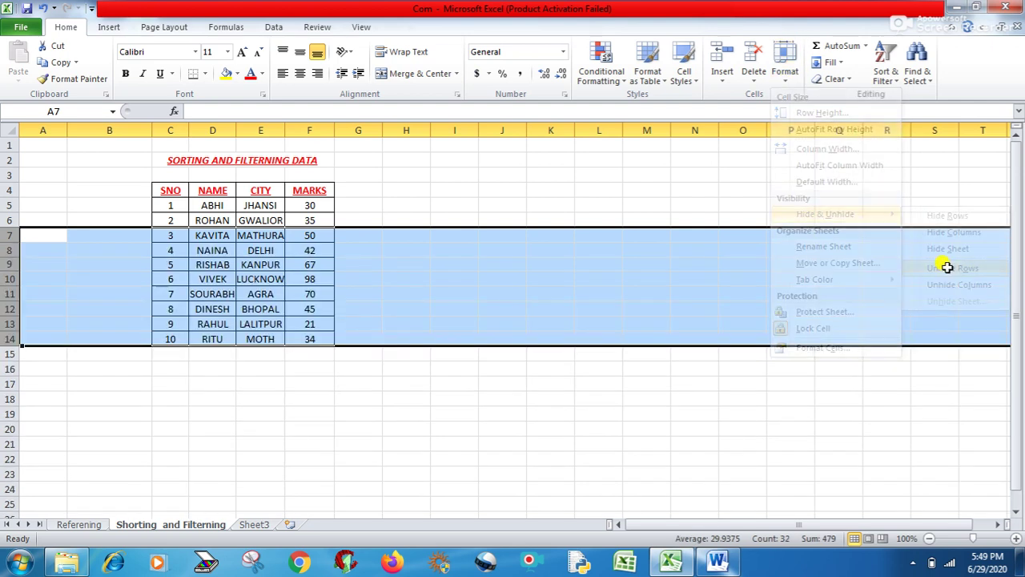
pyautogui.click(720, 401)
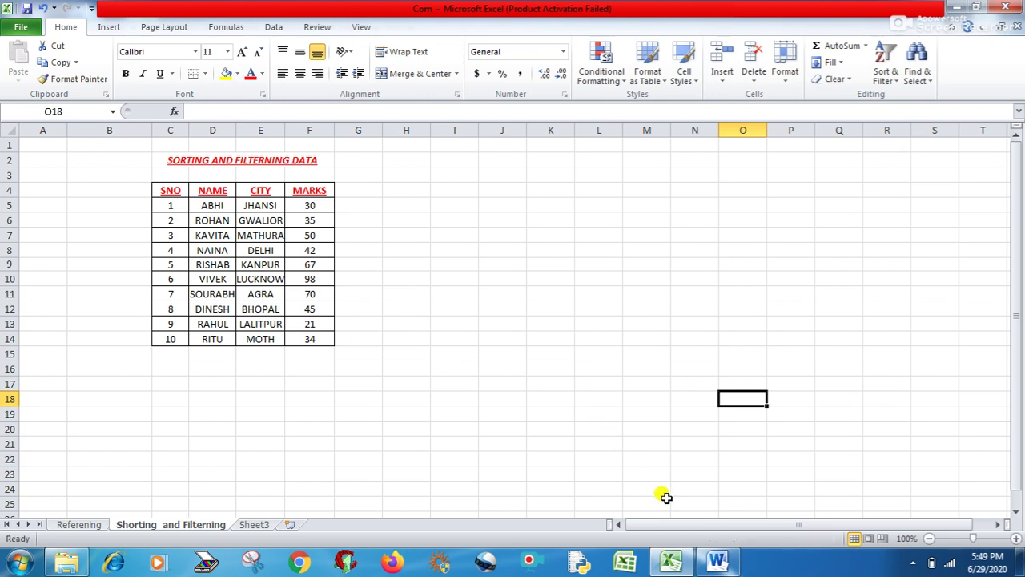
# Step: Switch to the chapter notes in Word and examine the Filtering data section, highlighting its definition sentence
pyautogui.click(717, 563)
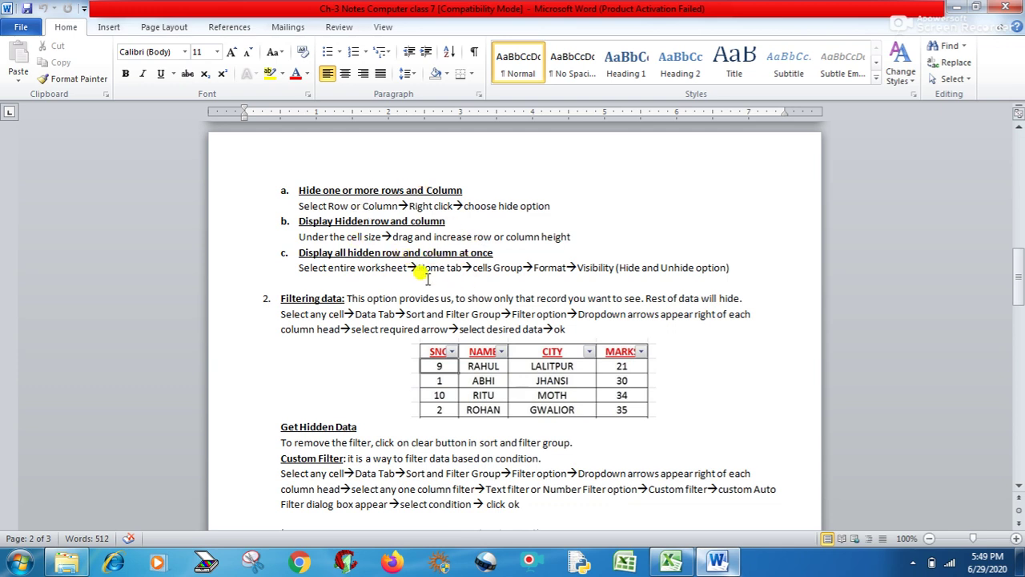
pyautogui.moveTo(1018, 272); pyautogui.dragTo(1020, 295)
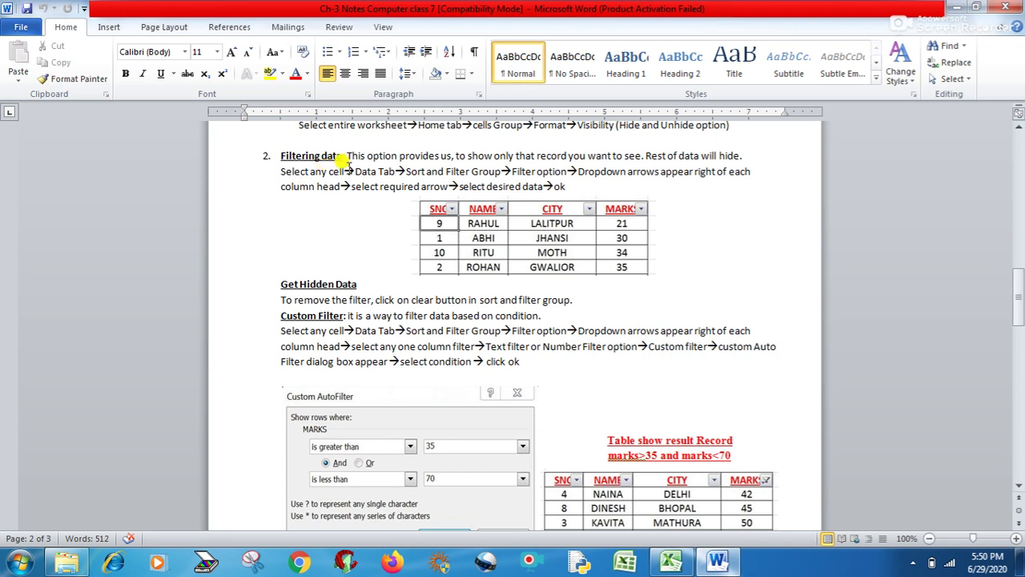
pyautogui.moveTo(347, 156); pyautogui.dragTo(742, 156)
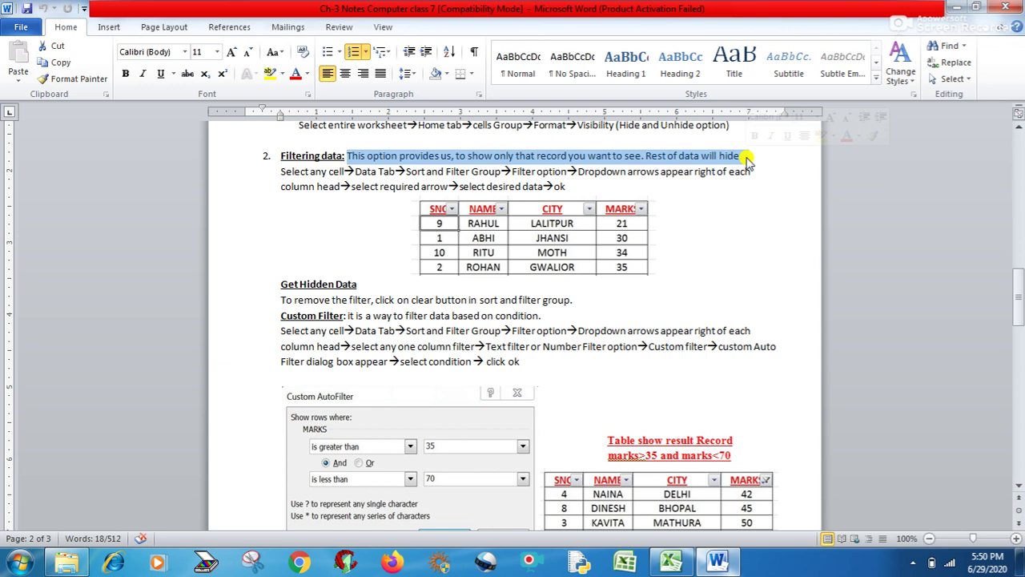
# Step: Examine the filtering procedure in the chapter notes, highlighting the phrase "Select any cell"
pyautogui.click(717, 248)
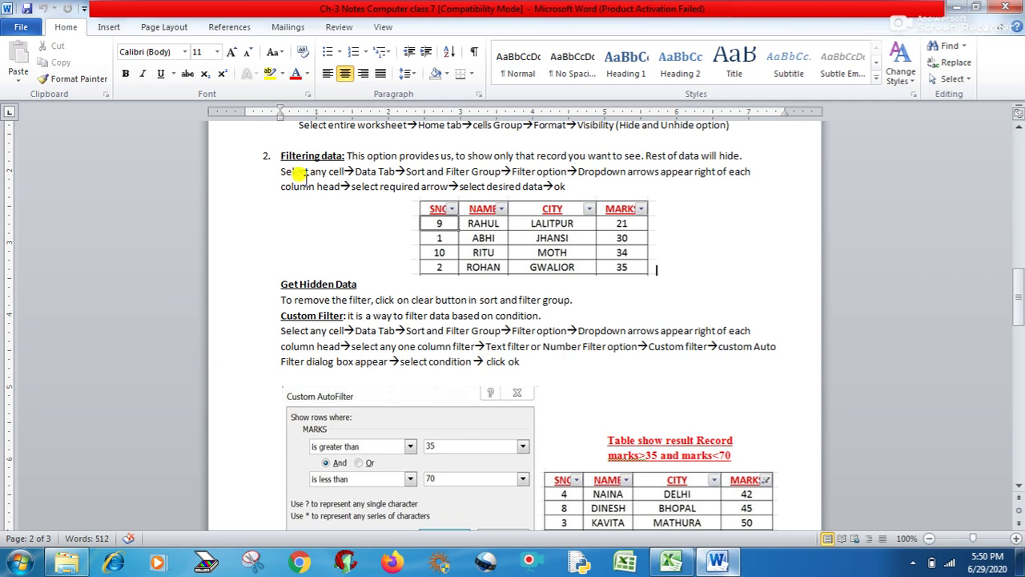
pyautogui.moveTo(276, 169); pyautogui.dragTo(344, 172)
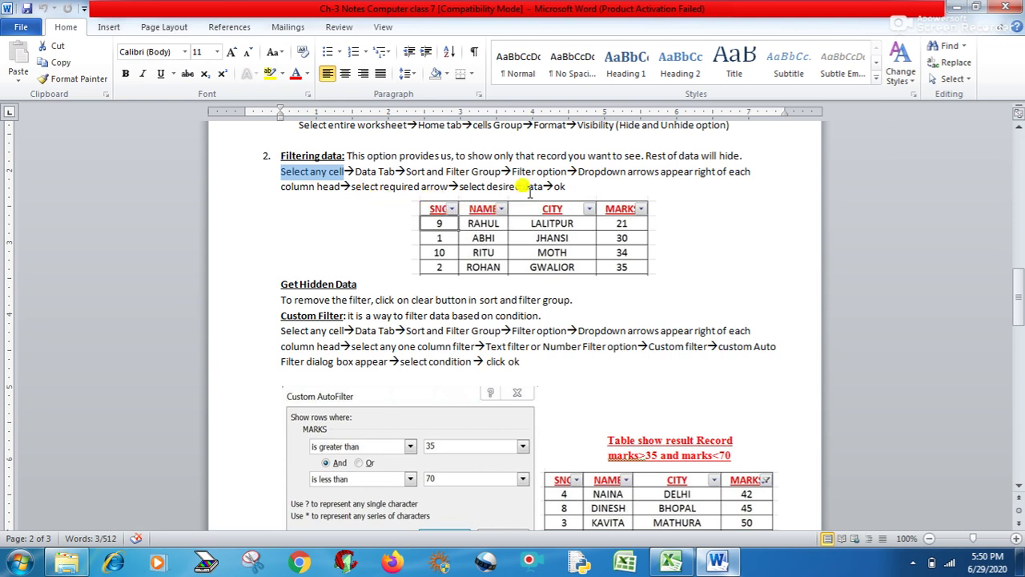
pyautogui.click(675, 249)
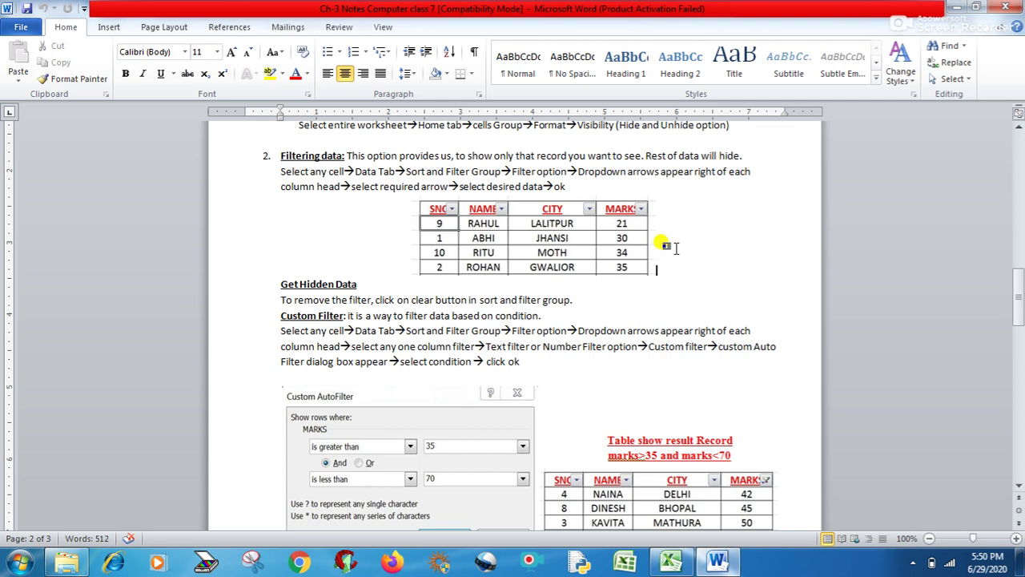
# Step: Switch to the Excel workbook and turn on Filter for the student table from the first record's NAME cell, dismissing the Windows color scheme prompt
pyautogui.click(673, 564)
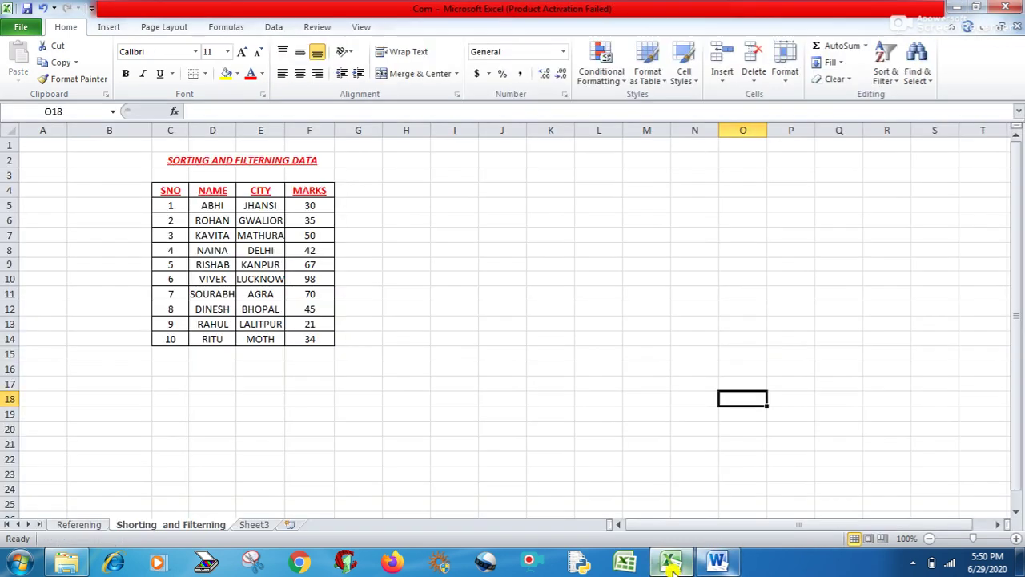
pyautogui.click(421, 412)
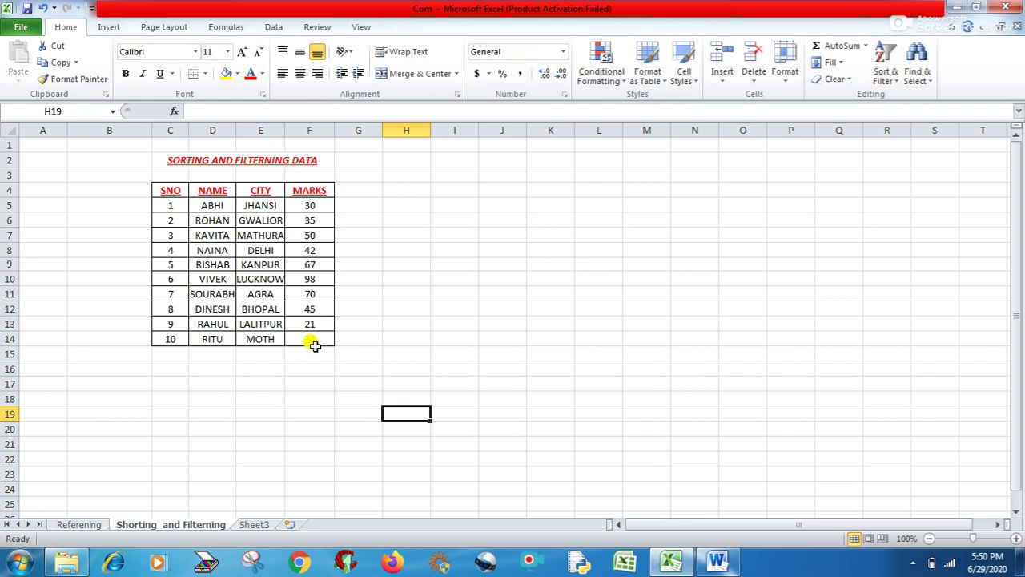
pyautogui.click(313, 207)
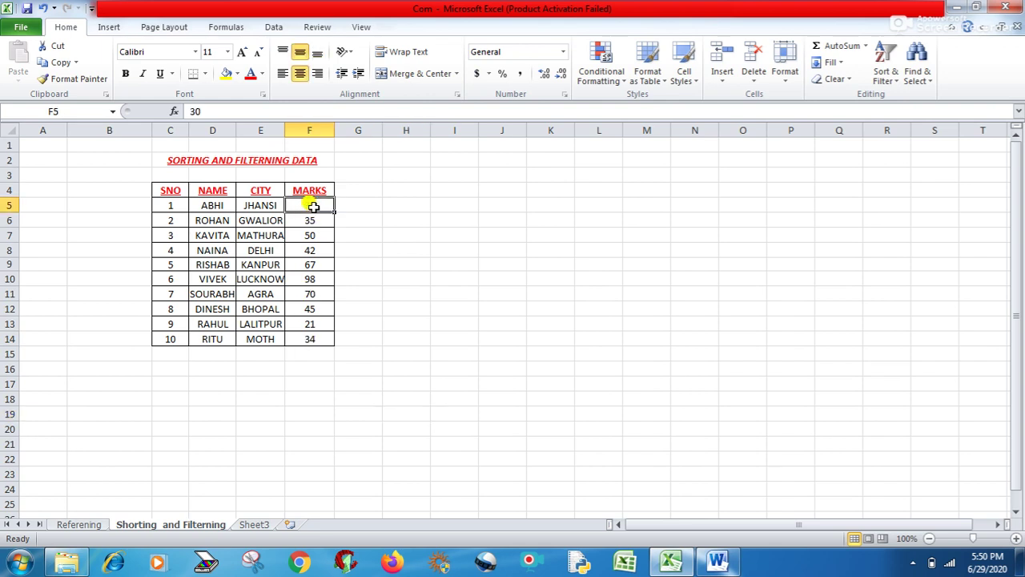
pyautogui.click(250, 200)
pyautogui.click(216, 207)
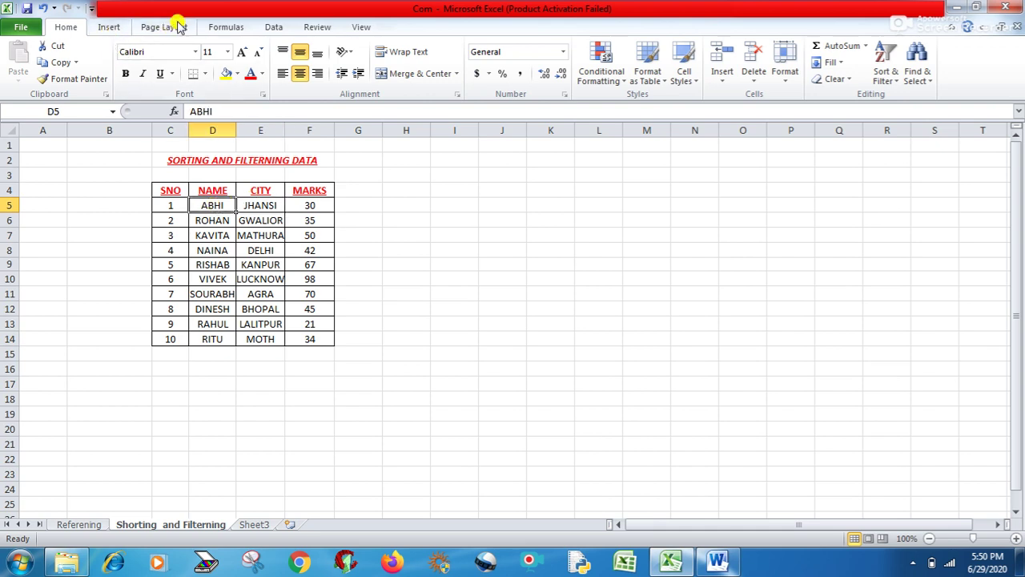
pyautogui.click(274, 27)
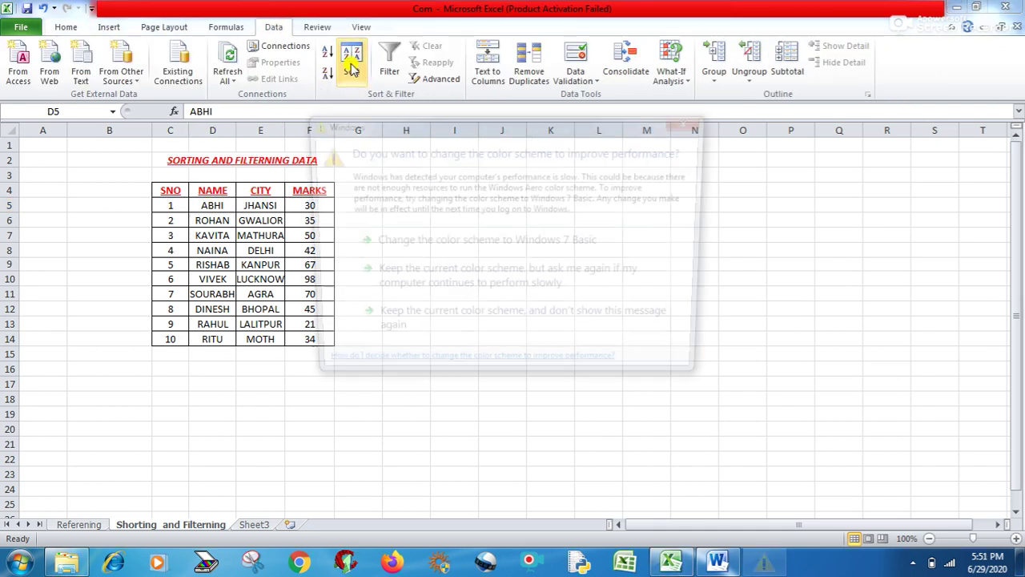
pyautogui.click(693, 122)
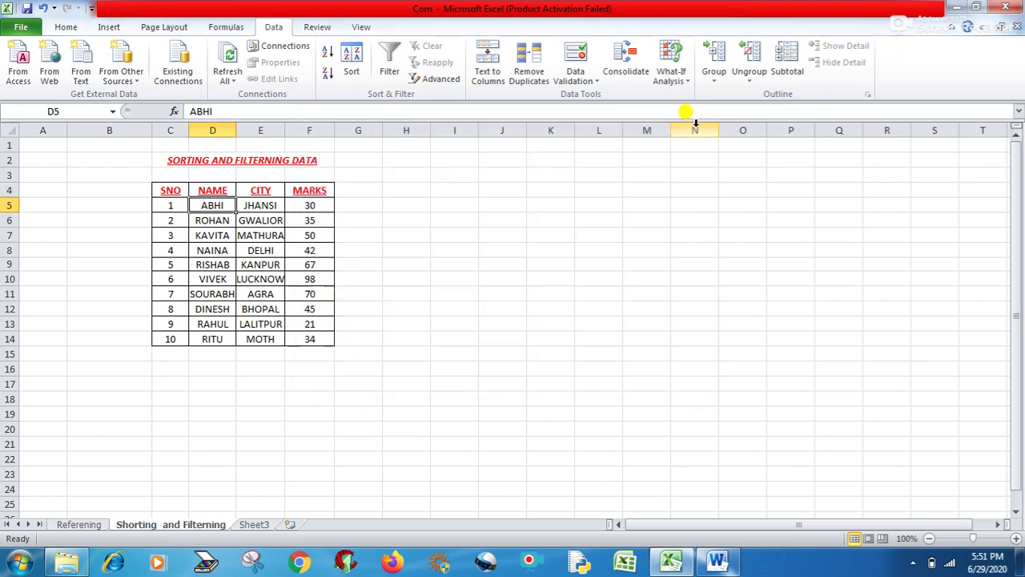
pyautogui.click(390, 76)
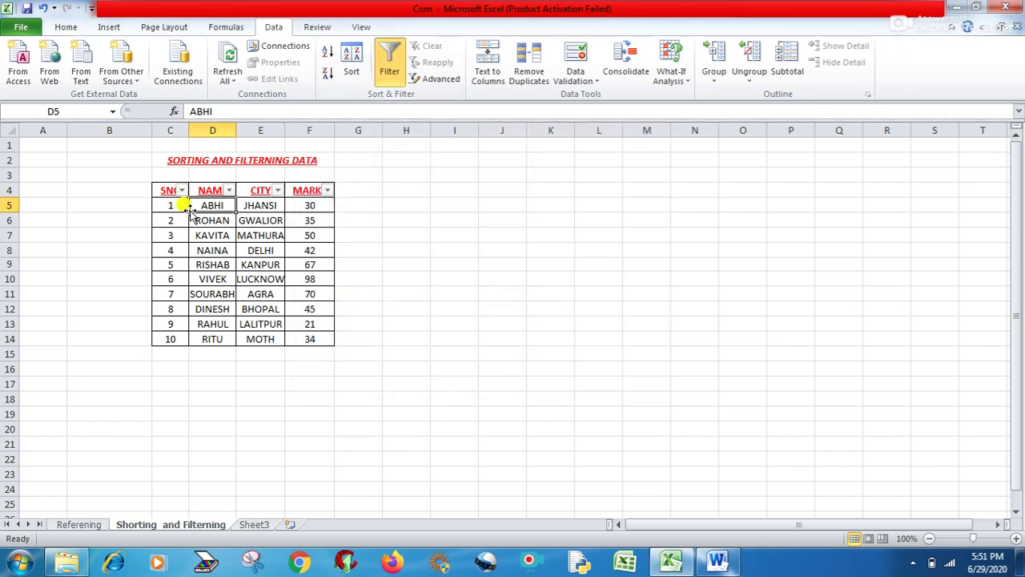
# Step: Filter the MARKS column to show only the values 30, 45 and 50
pyautogui.click(327, 193)
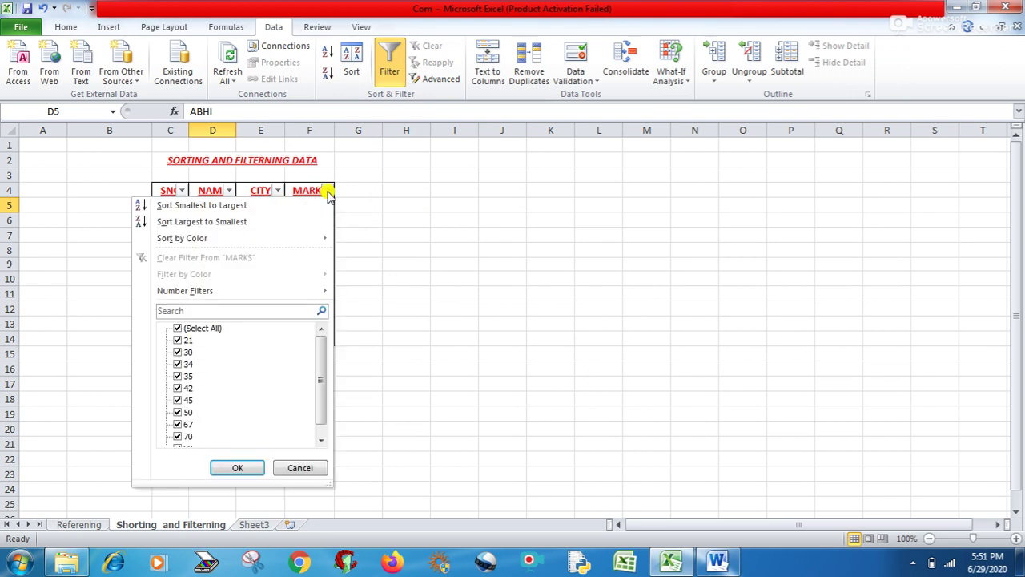
pyautogui.click(181, 329)
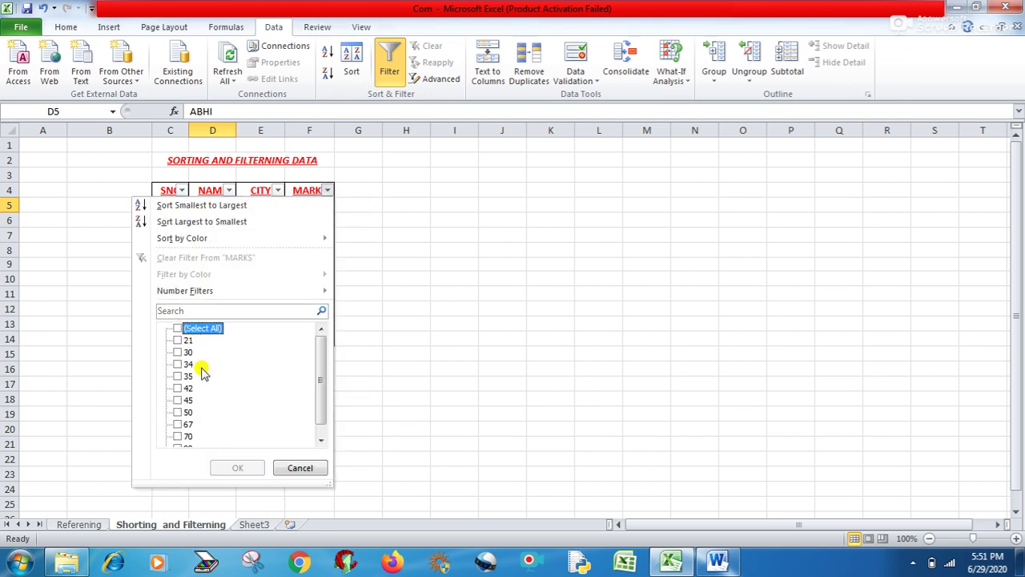
pyautogui.click(179, 352)
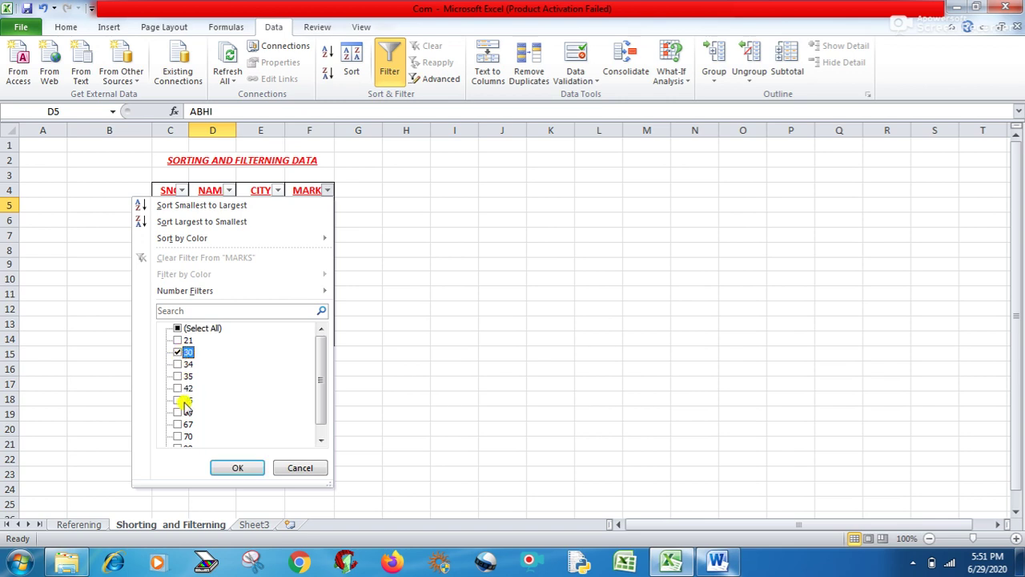
pyautogui.moveTo(318, 393); pyautogui.dragTo(318, 414)
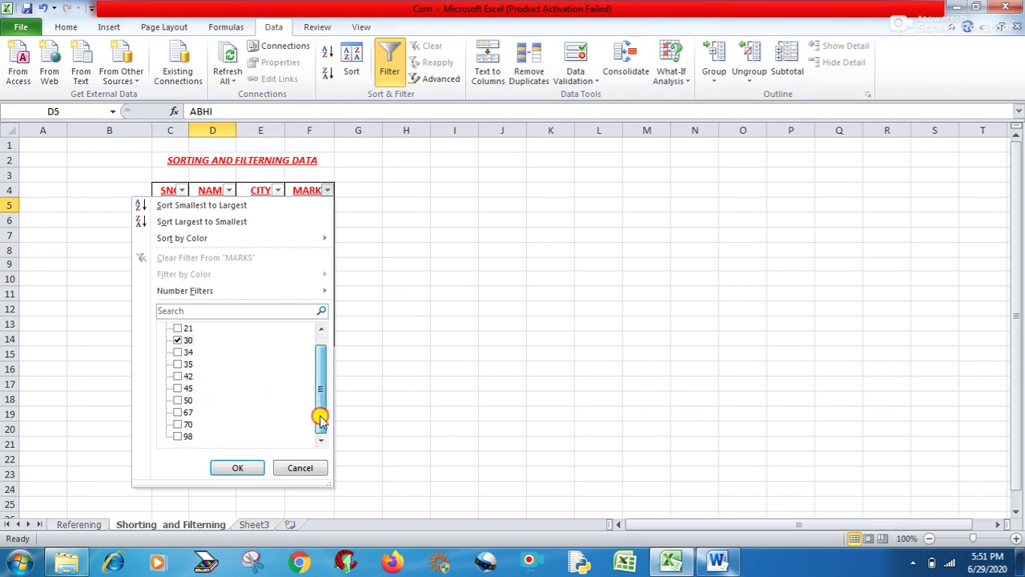
pyautogui.click(177, 389)
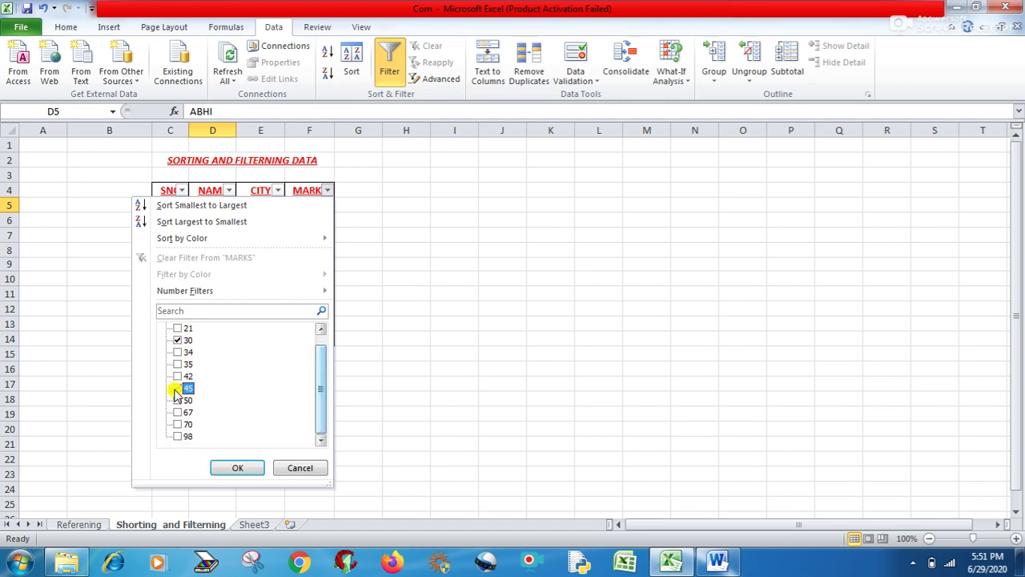
pyautogui.click(179, 402)
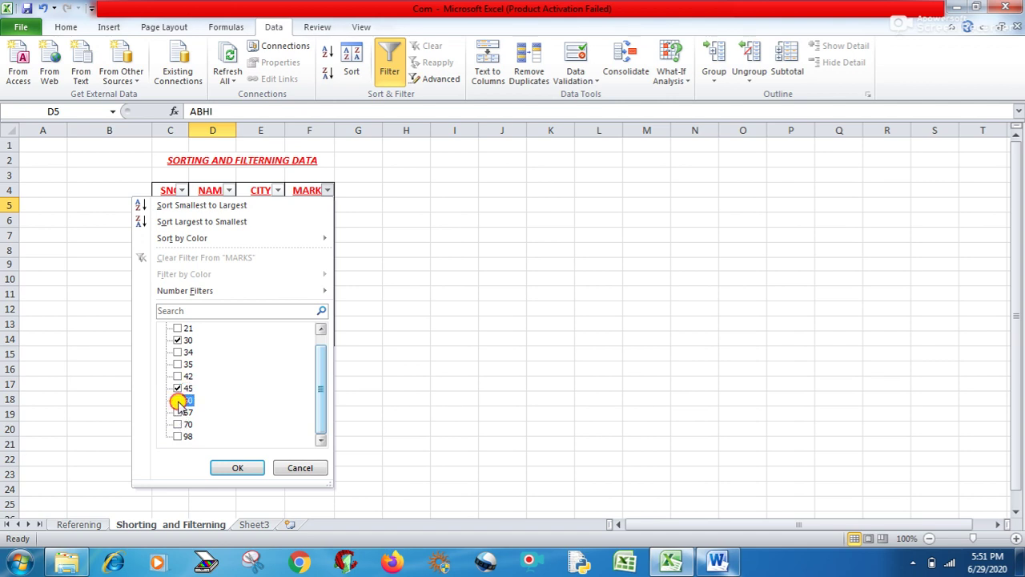
pyautogui.click(244, 469)
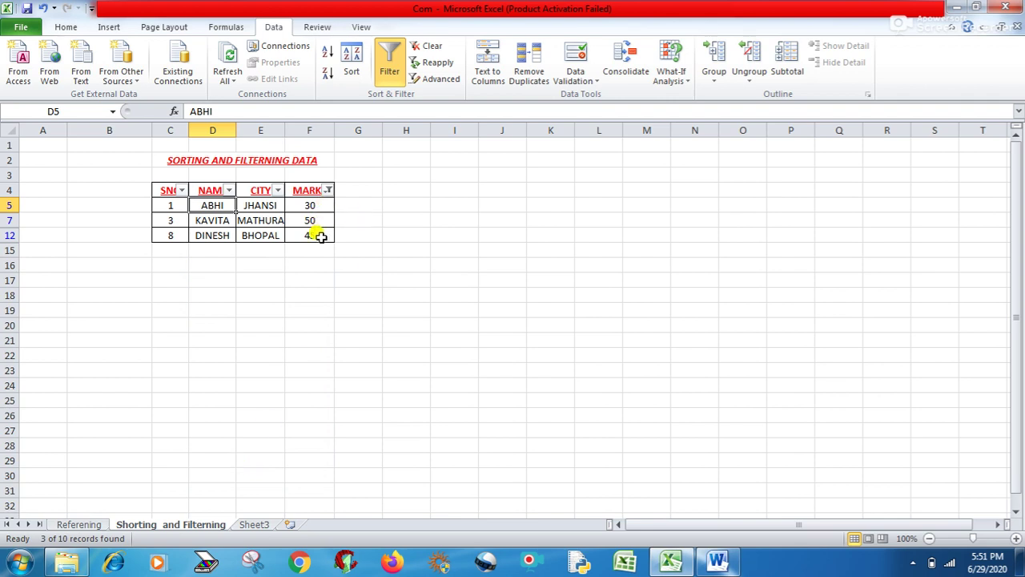
# Step: Turn off Filter to restore all records of the student table
pyautogui.click(324, 293)
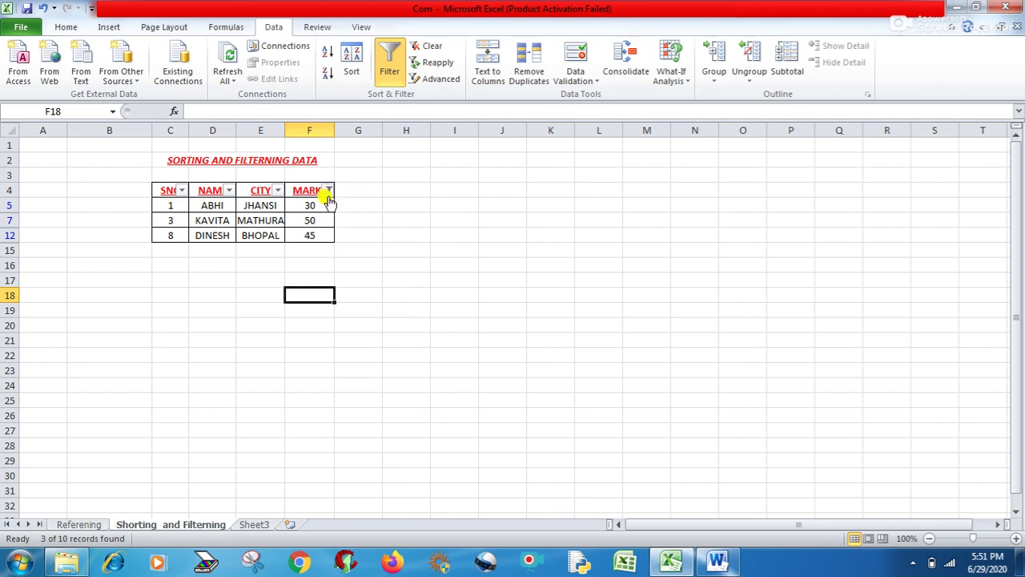
pyautogui.moveTo(329, 193)
pyautogui.click(392, 73)
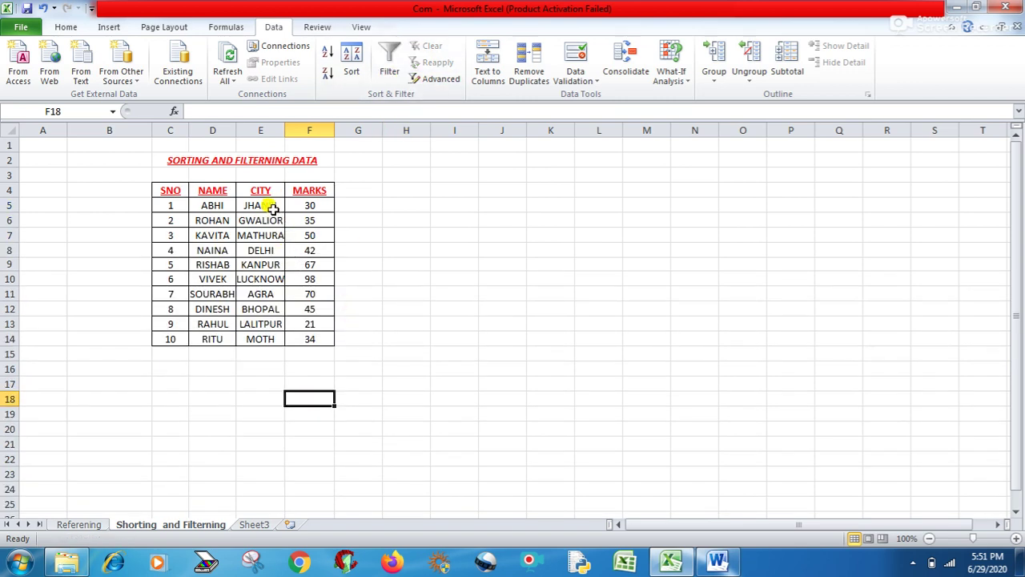
# Step: Turn Filter on again for the student table and filter the CITY column to JHANSI, KANPUR and MATHURA
pyautogui.click(211, 205)
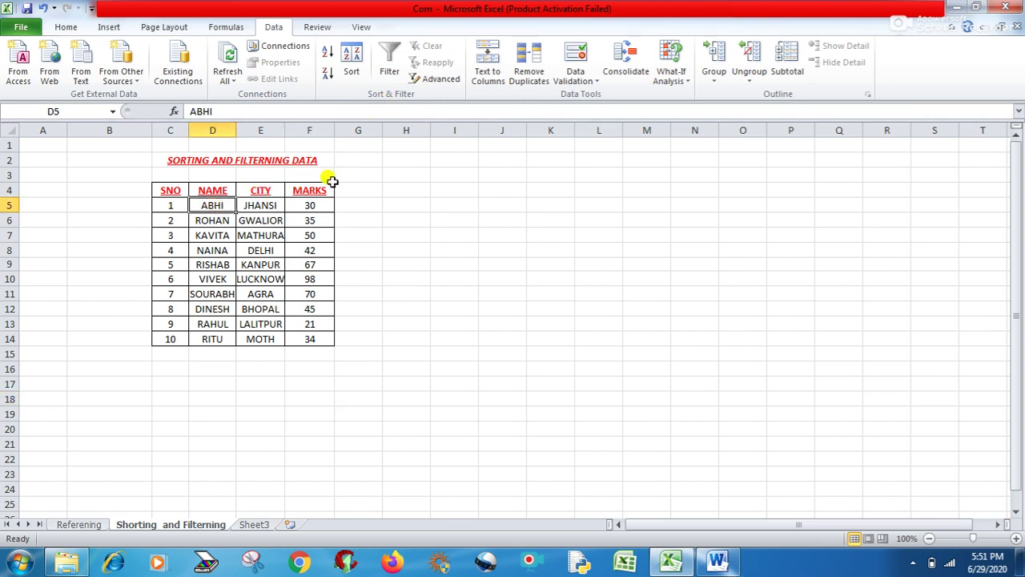
pyautogui.click(393, 74)
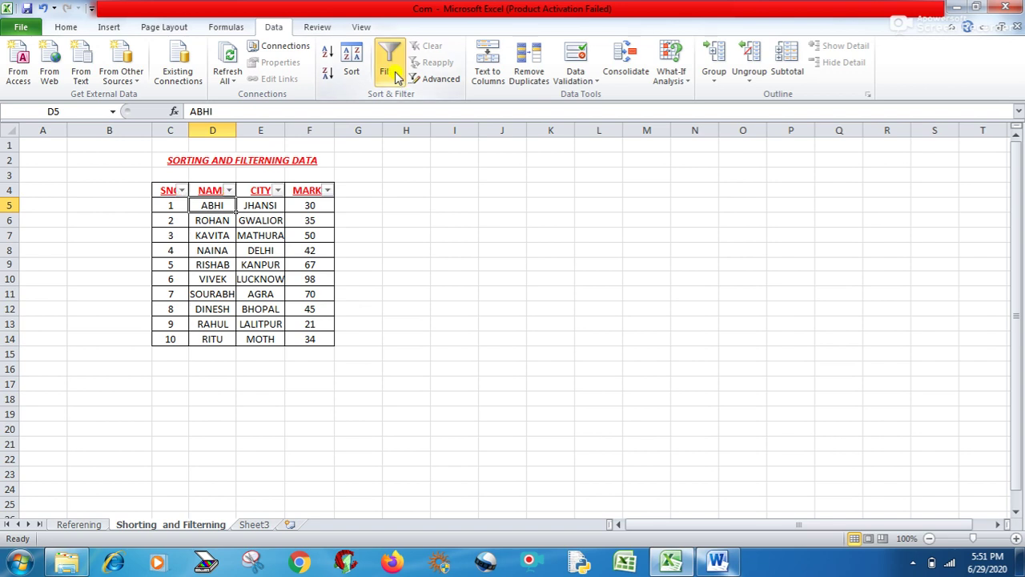
pyautogui.click(277, 191)
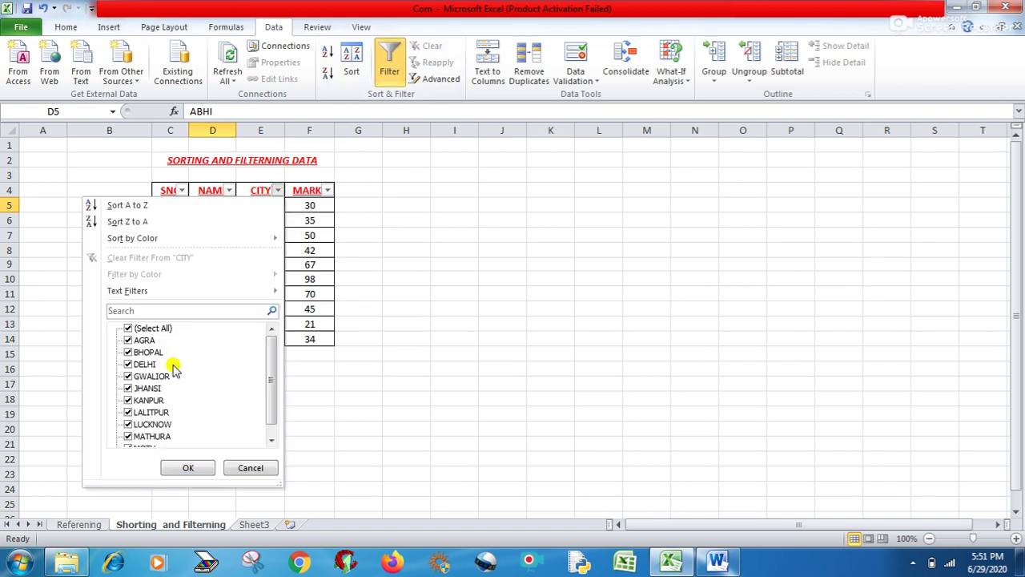
pyautogui.click(130, 329)
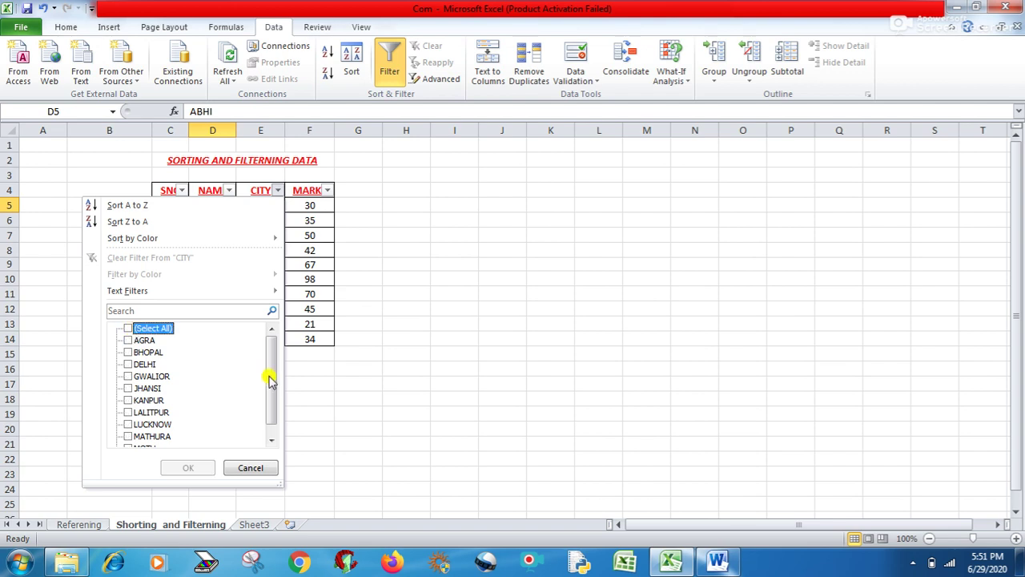
pyautogui.moveTo(269, 378); pyautogui.dragTo(270, 397)
pyautogui.click(128, 376)
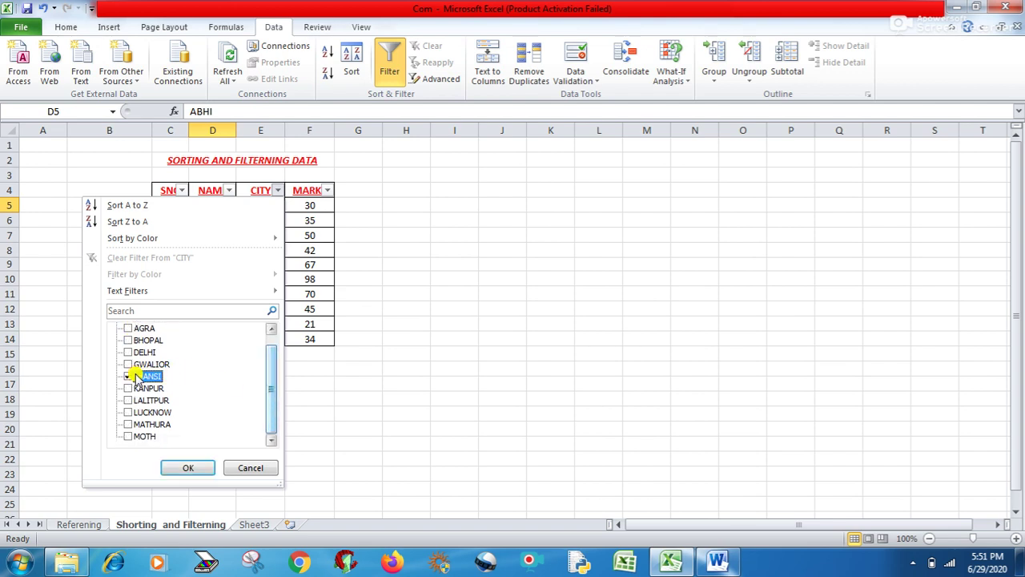
pyautogui.click(129, 387)
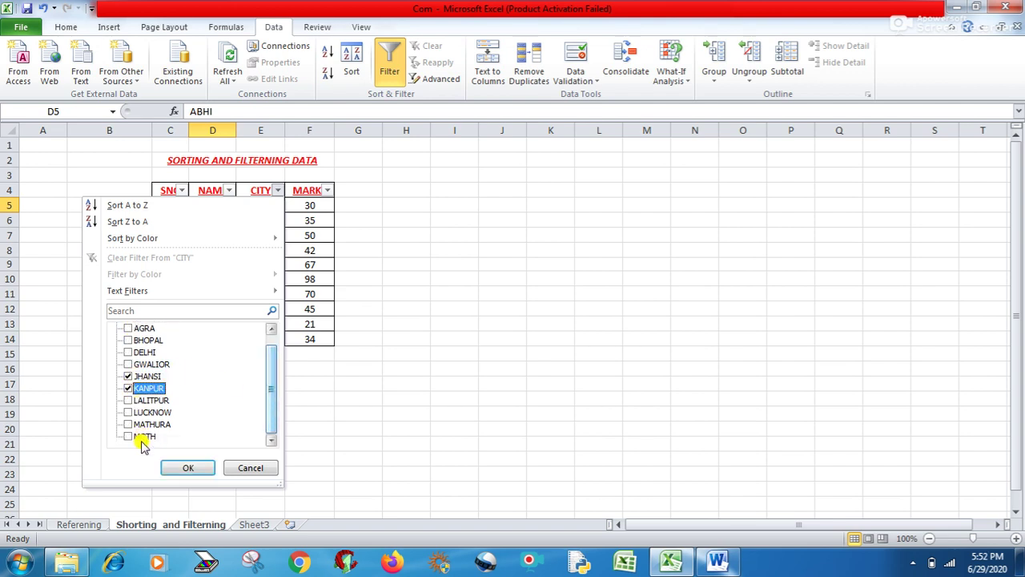
pyautogui.click(129, 425)
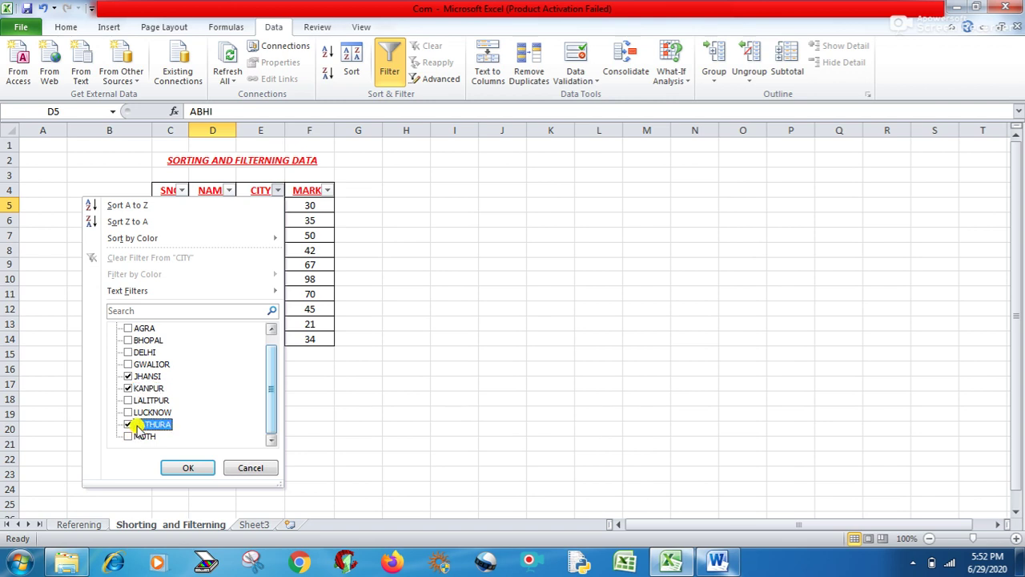
pyautogui.click(189, 470)
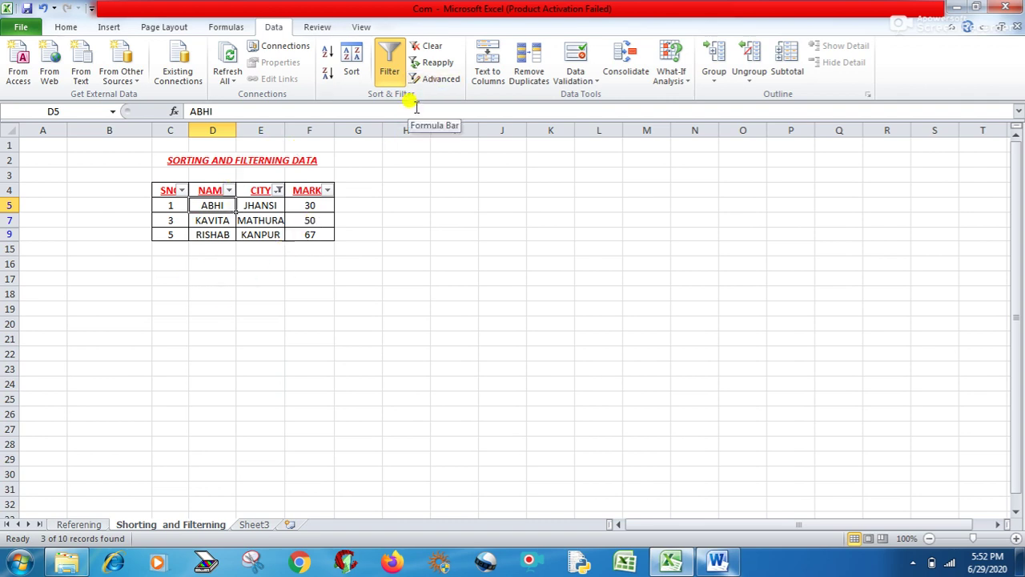
# Step: Remove the CITY filter by turning Filter off, and turn it on again from the first record's NAME cell
pyautogui.click(393, 76)
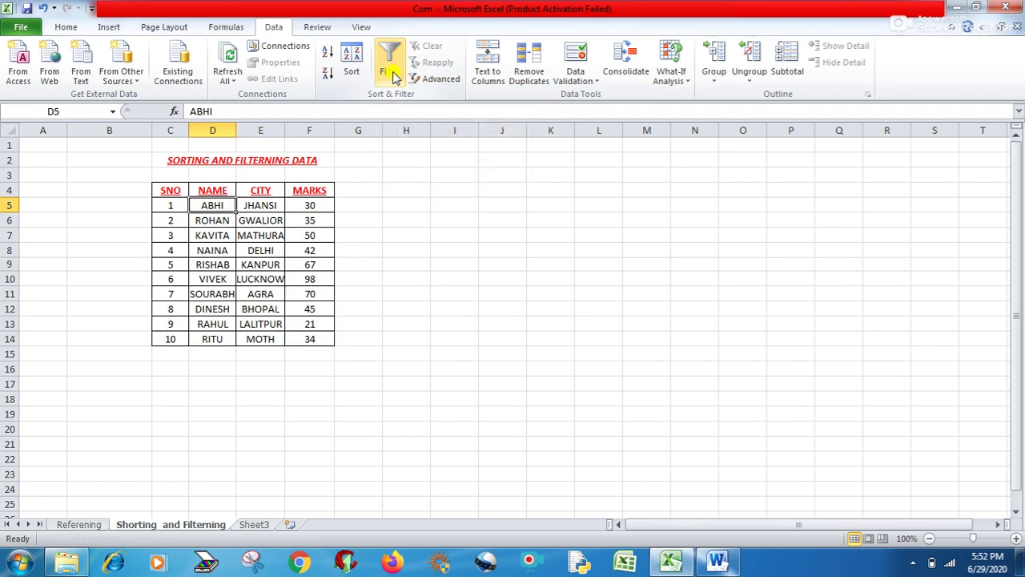
pyautogui.click(412, 236)
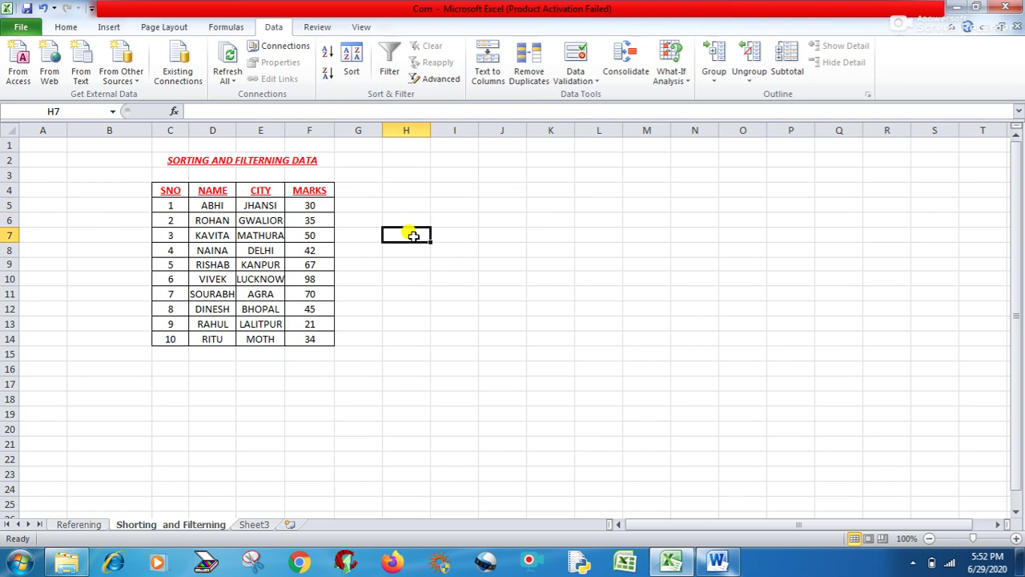
pyautogui.click(215, 206)
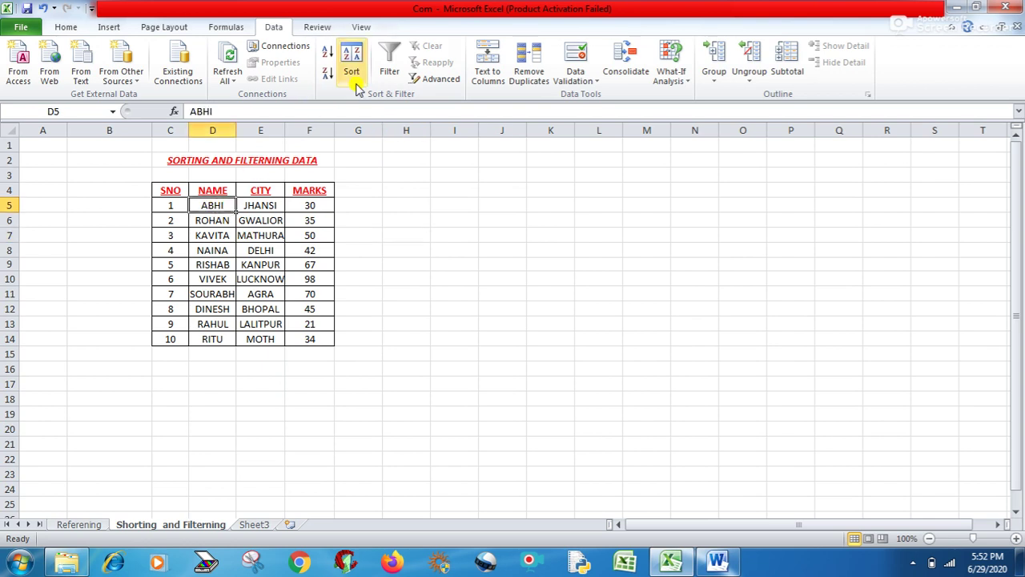
pyautogui.click(383, 76)
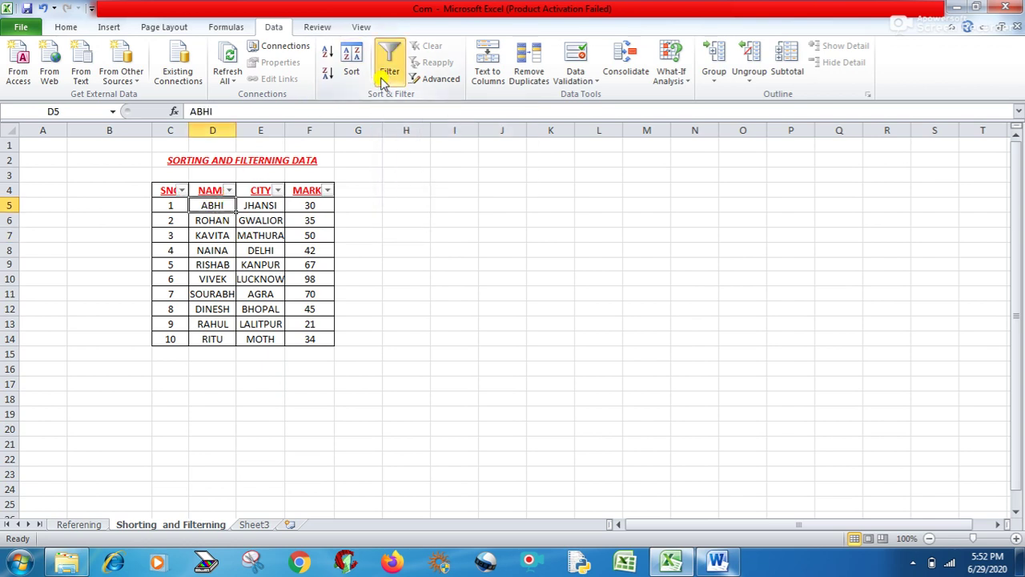
# Step: Filter the NAME column to show only the students with SNO 1, 2, 7 and 9
pyautogui.click(230, 193)
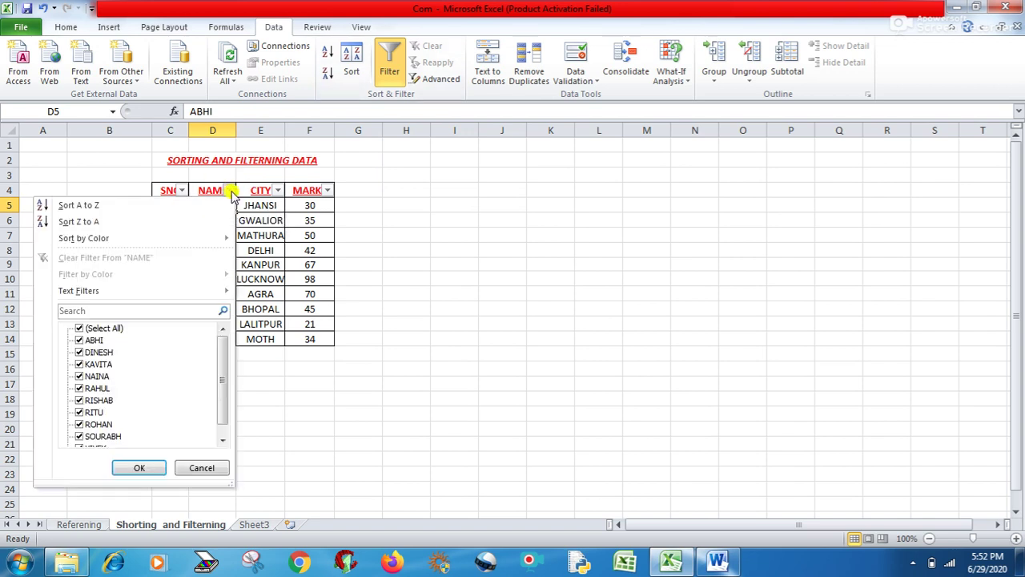
pyautogui.click(84, 331)
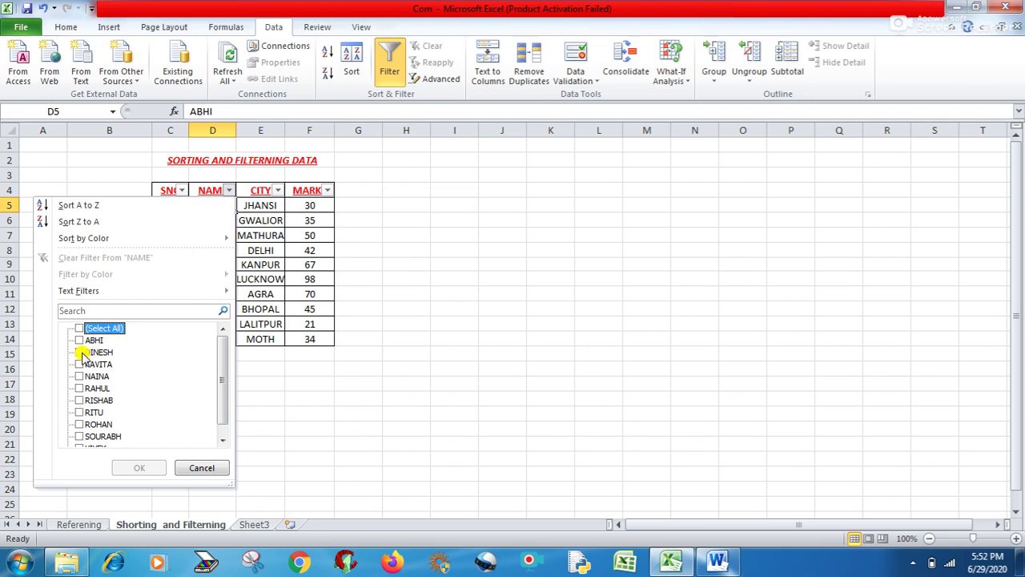
pyautogui.click(79, 340)
pyautogui.click(79, 388)
pyautogui.click(79, 423)
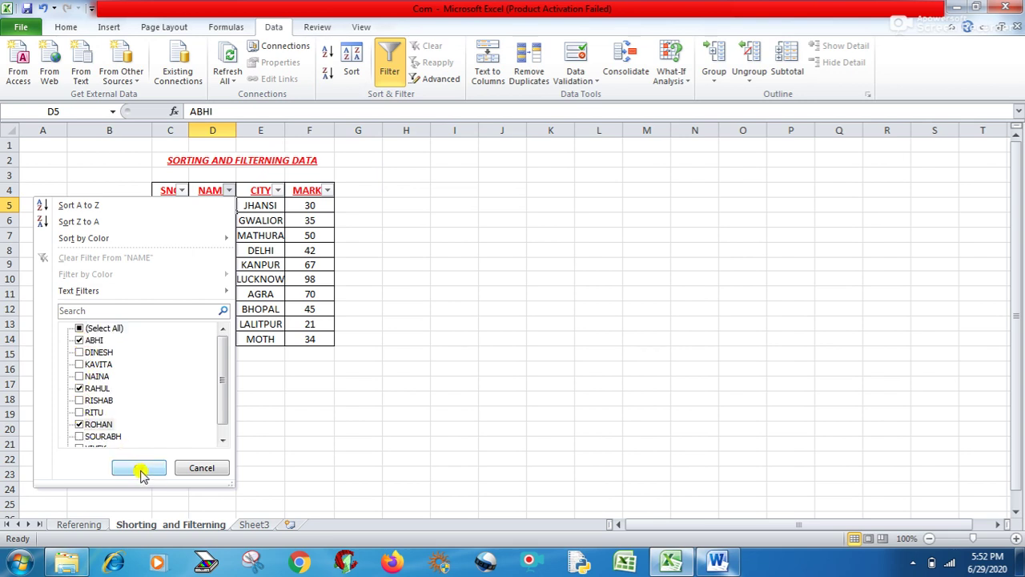
pyautogui.click(94, 437)
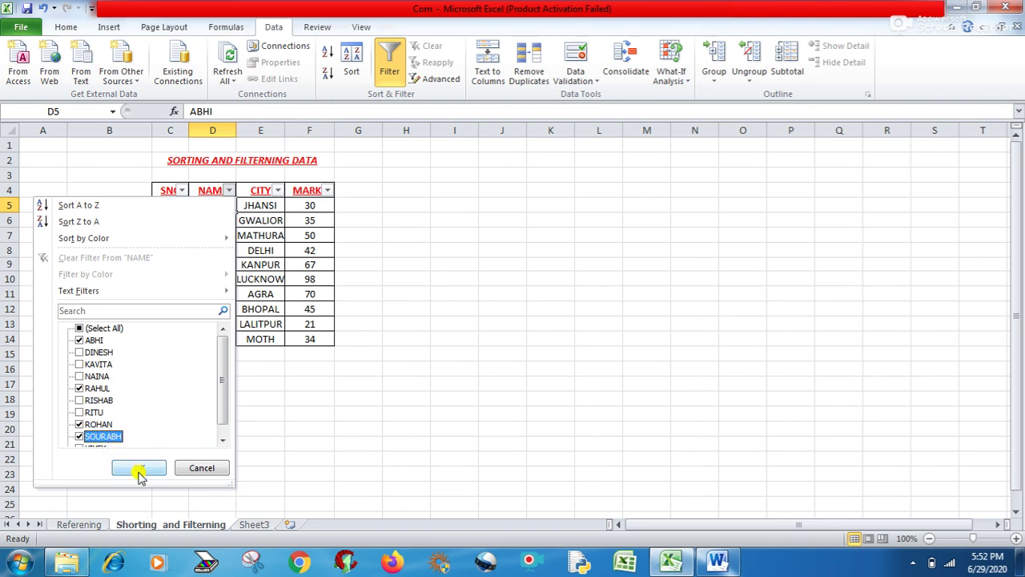
pyautogui.click(139, 468)
pyautogui.click(338, 353)
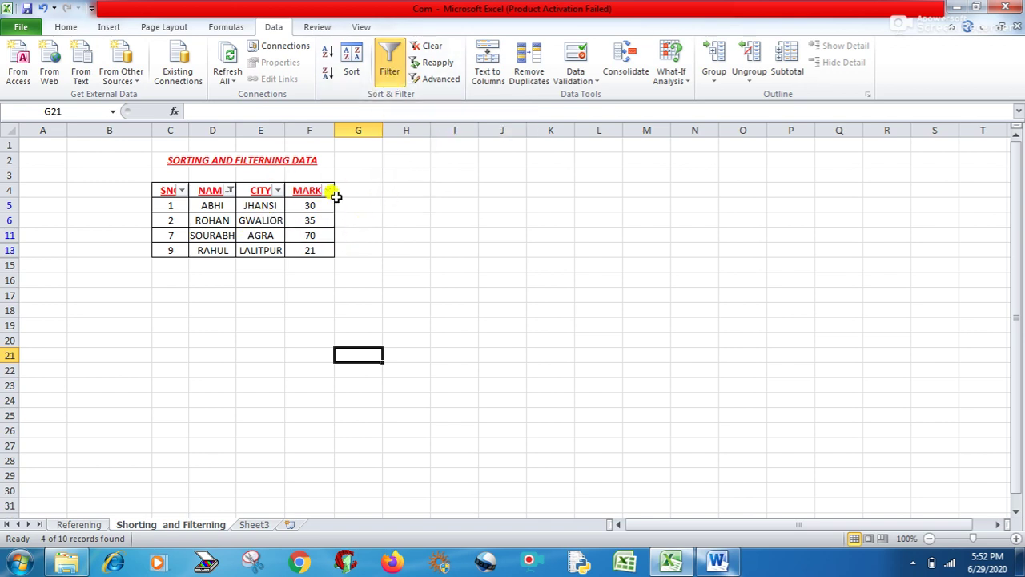
# Step: Turn off Filter to bring back all student records, and dismiss the Windows color scheme performance message
pyautogui.click(391, 74)
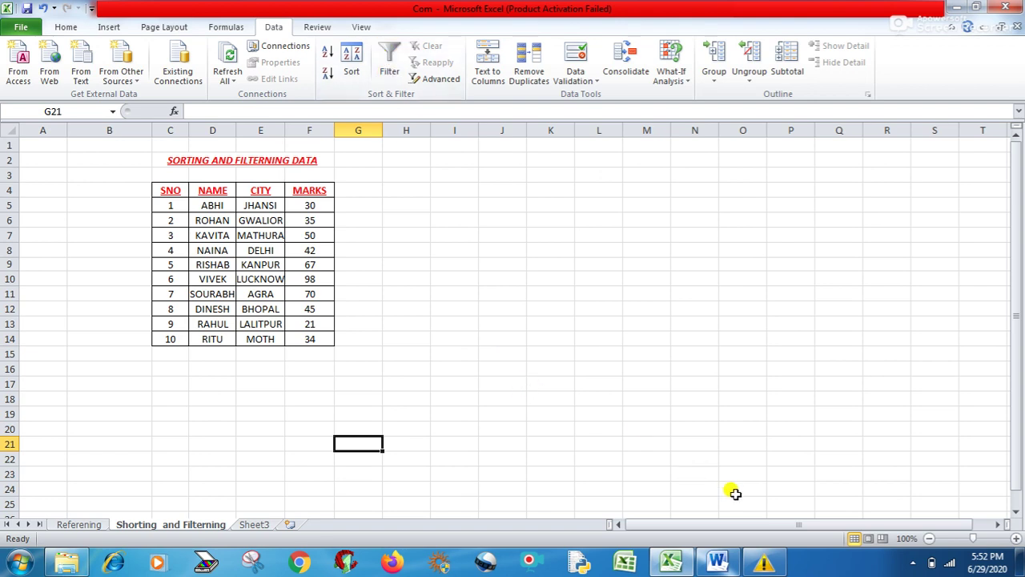
pyautogui.click(766, 565)
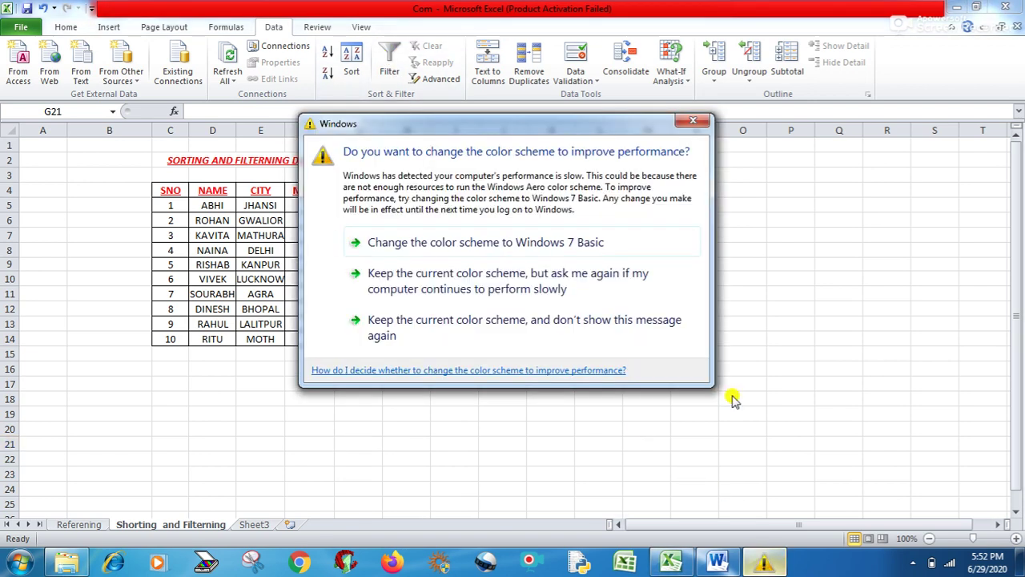
pyautogui.click(708, 123)
pyautogui.click(673, 563)
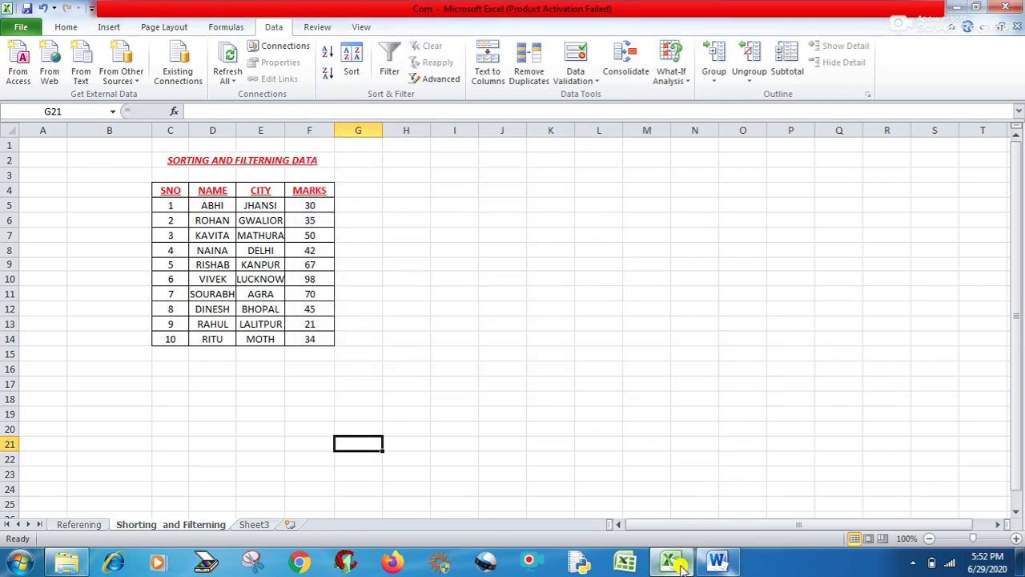
# Step: Switch to the Word chapter notes and read the Custom Filter section with its Custom AutoFilter example for MARKS
pyautogui.click(673, 565)
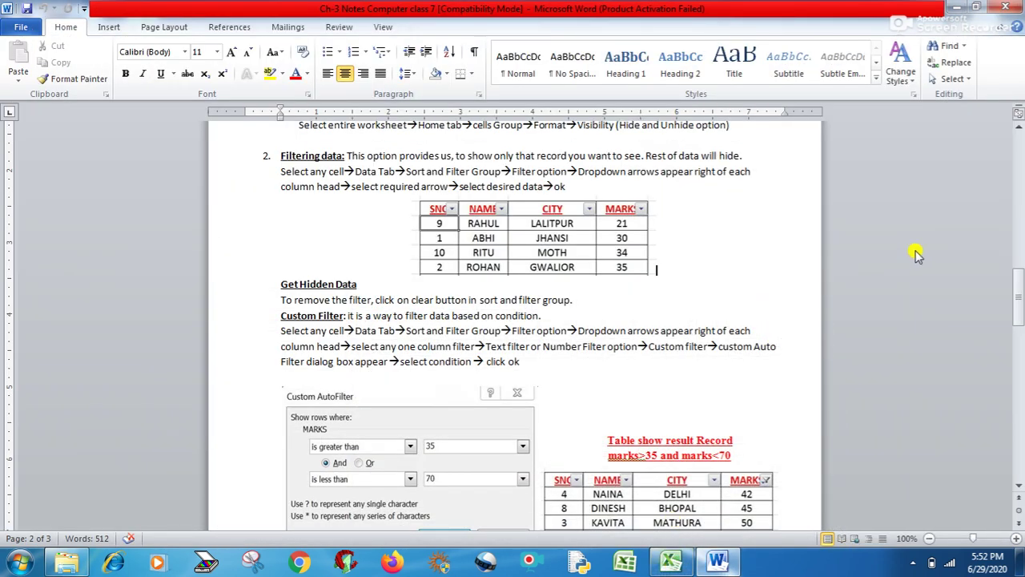
pyautogui.moveTo(1022, 271)
pyautogui.mouseDown()
pyautogui.moveTo(1022, 298)
pyautogui.moveTo(1022, 282)
pyautogui.mouseUp()
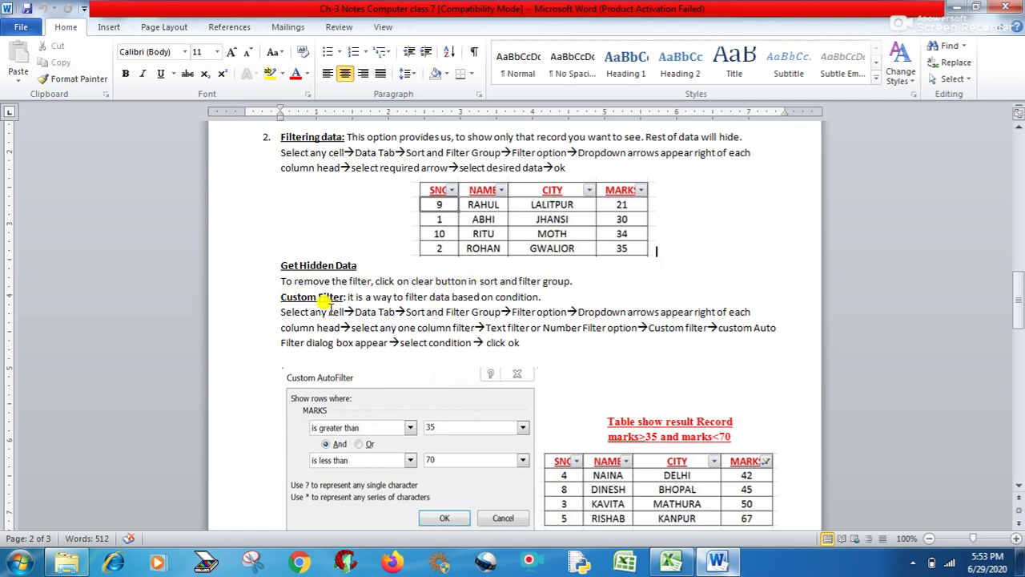
pyautogui.moveTo(280, 296); pyautogui.dragTo(549, 298)
pyautogui.click(563, 336)
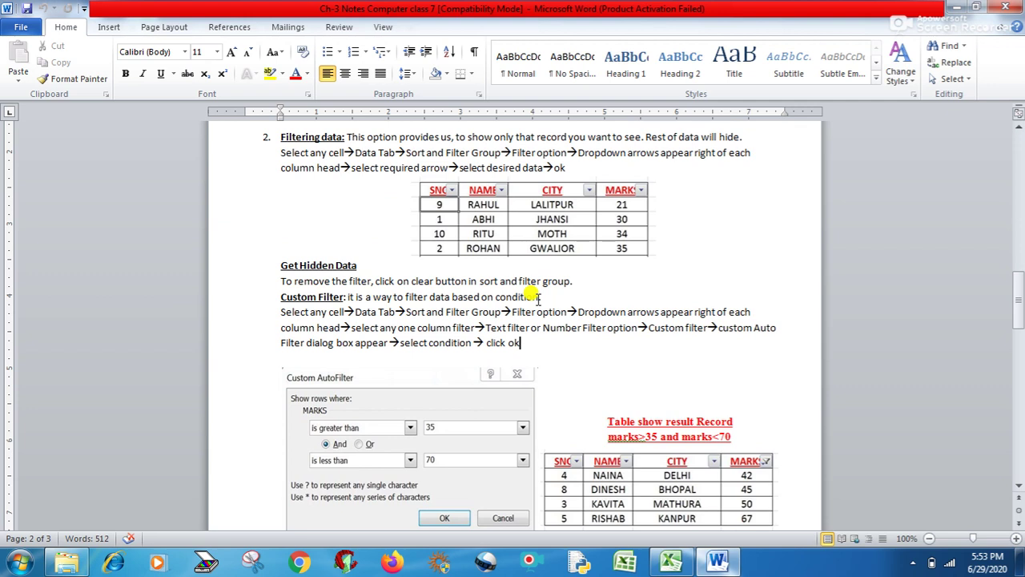
pyautogui.moveTo(548, 295); pyautogui.dragTo(290, 297)
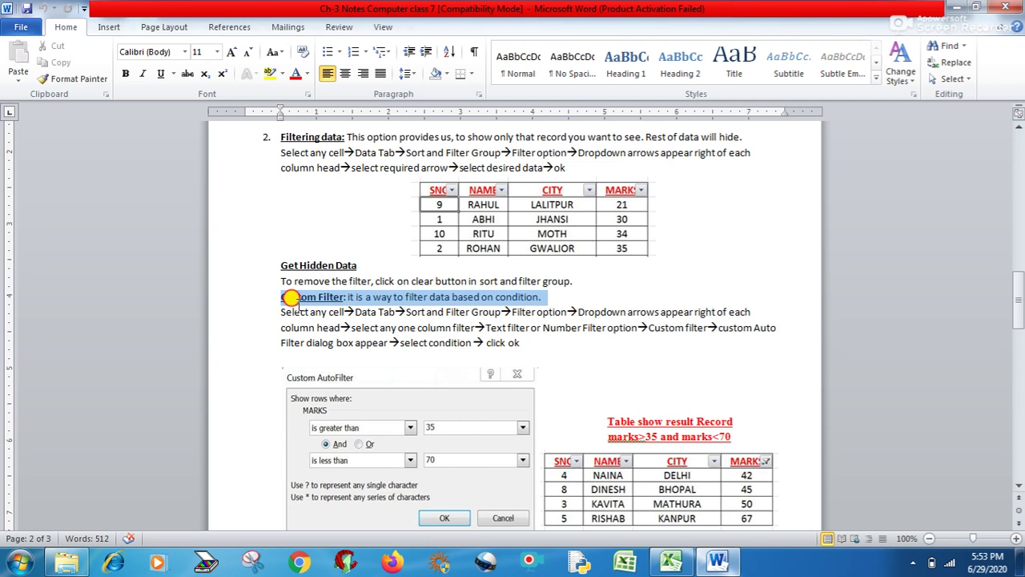
pyautogui.click(314, 324)
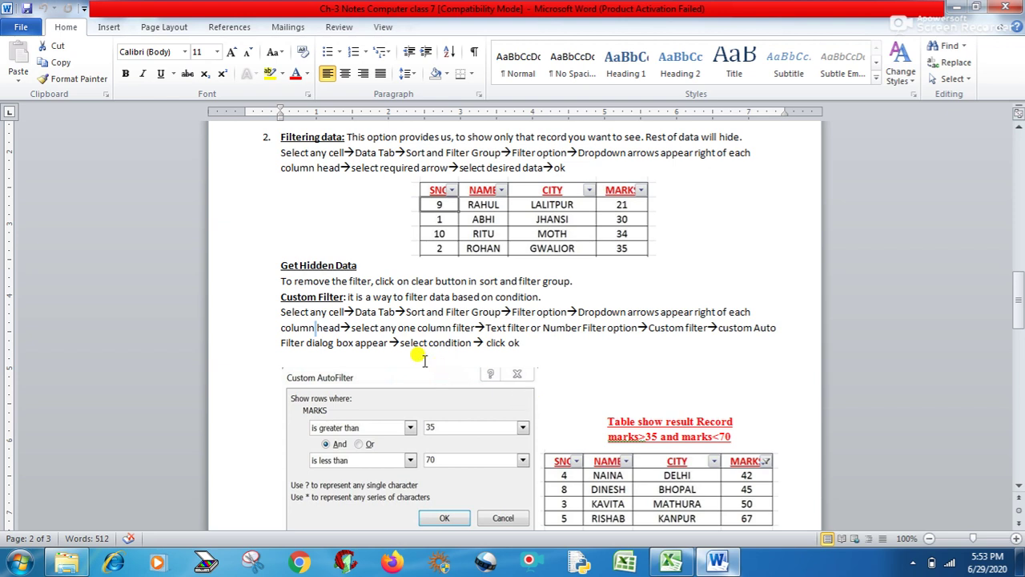
pyautogui.click(391, 356)
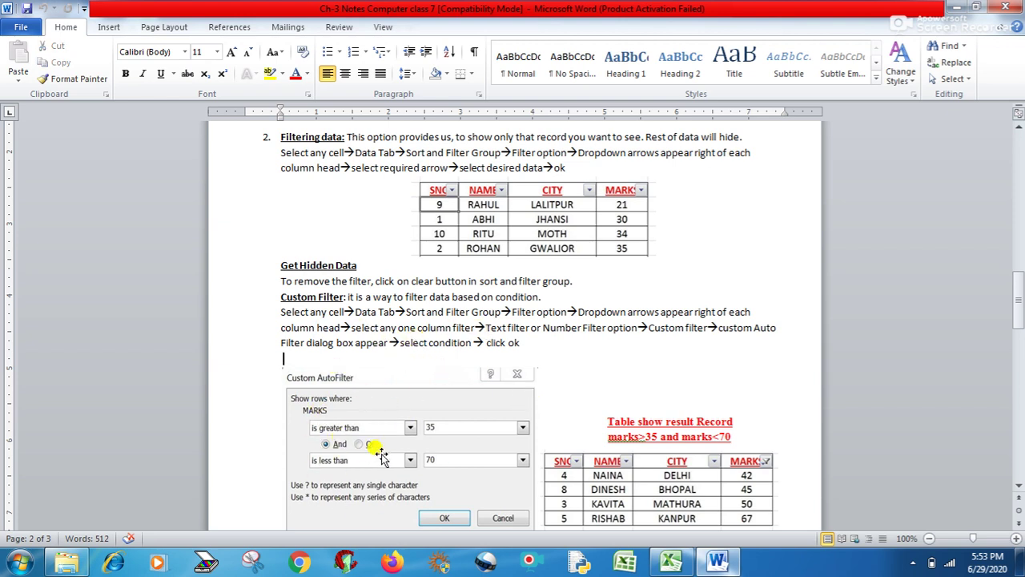
pyautogui.moveTo(1021, 308); pyautogui.dragTo(1021, 319)
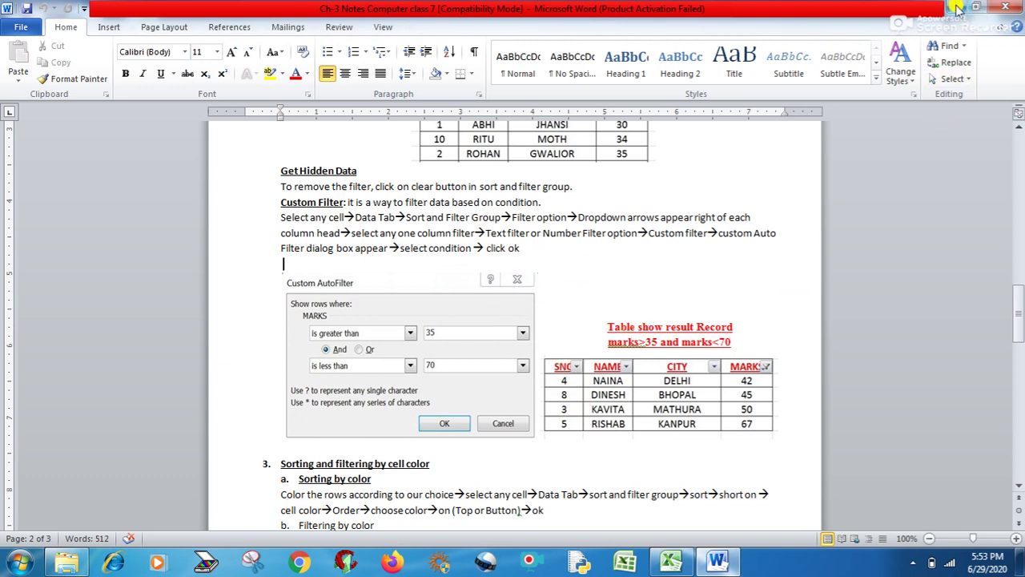
# Step: Switch back to Excel and turn on Filter for the student table from cell C7
pyautogui.click(715, 563)
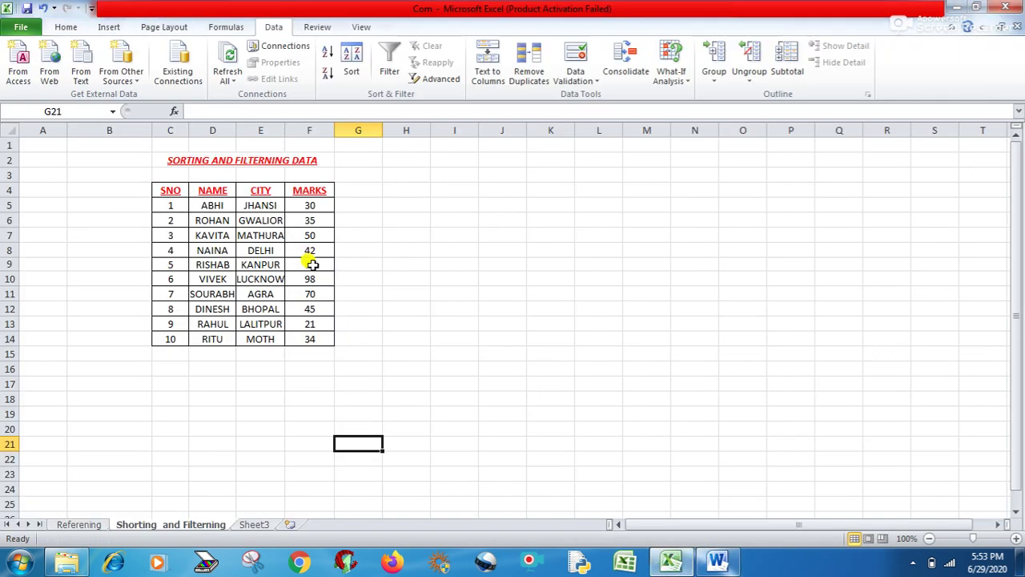
pyautogui.click(175, 205)
pyautogui.click(64, 27)
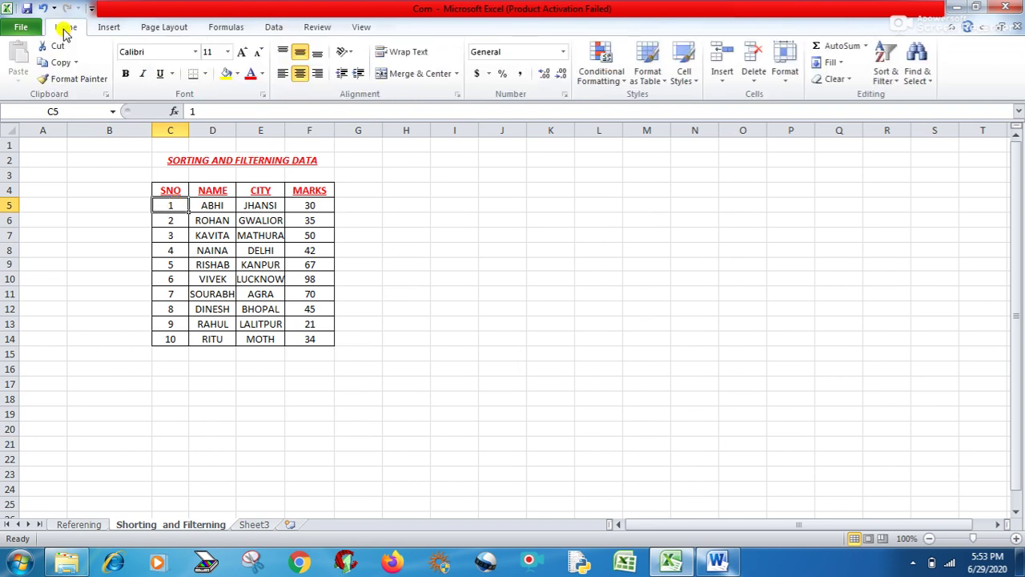
pyautogui.click(170, 235)
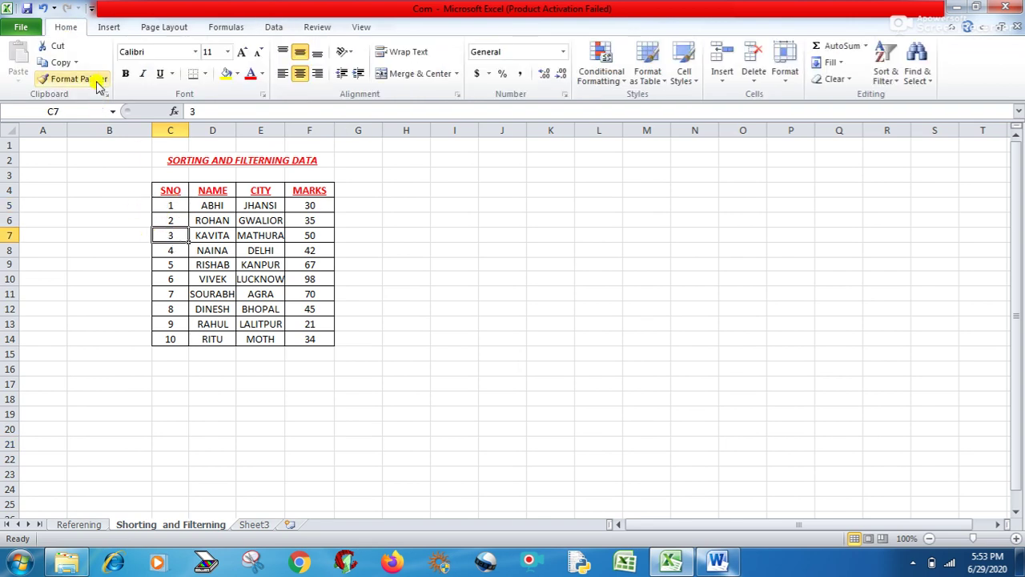
pyautogui.click(270, 28)
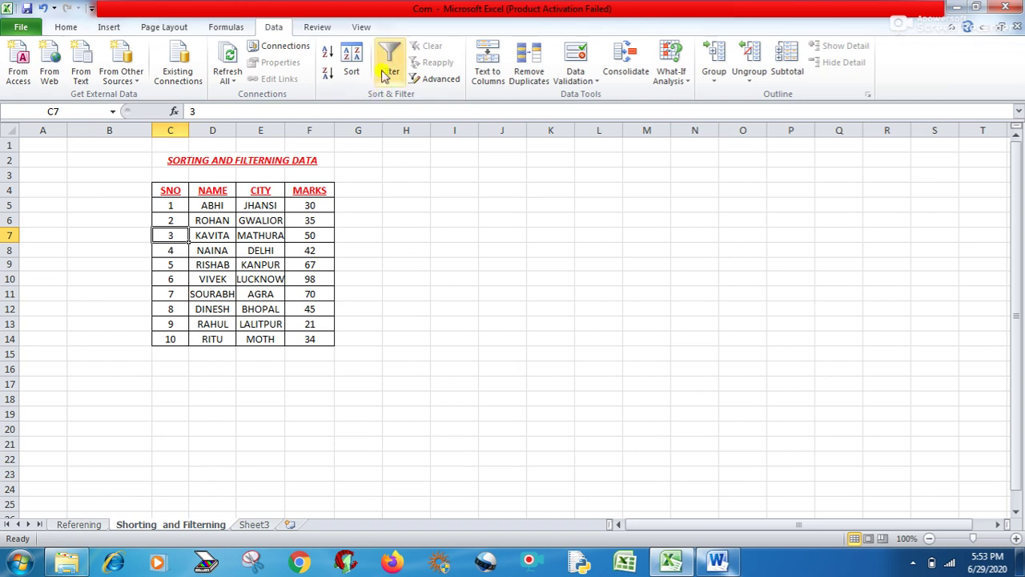
pyautogui.click(439, 81)
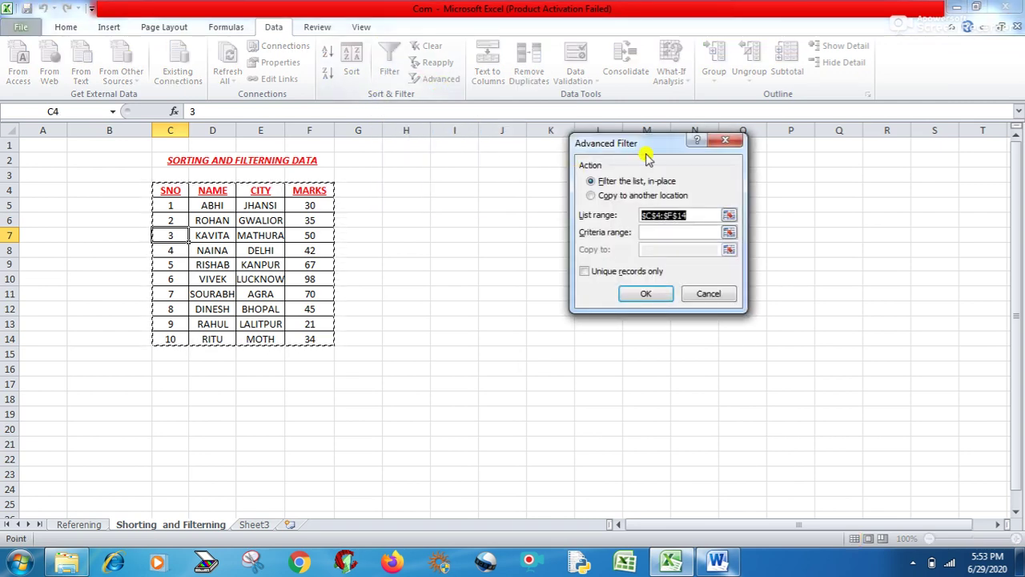
pyautogui.click(725, 142)
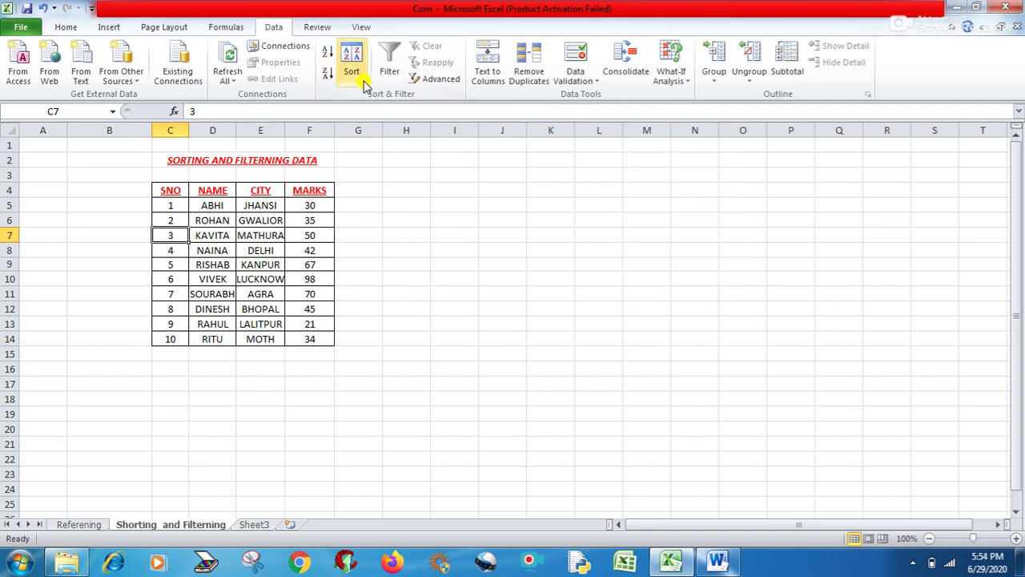
pyautogui.click(392, 71)
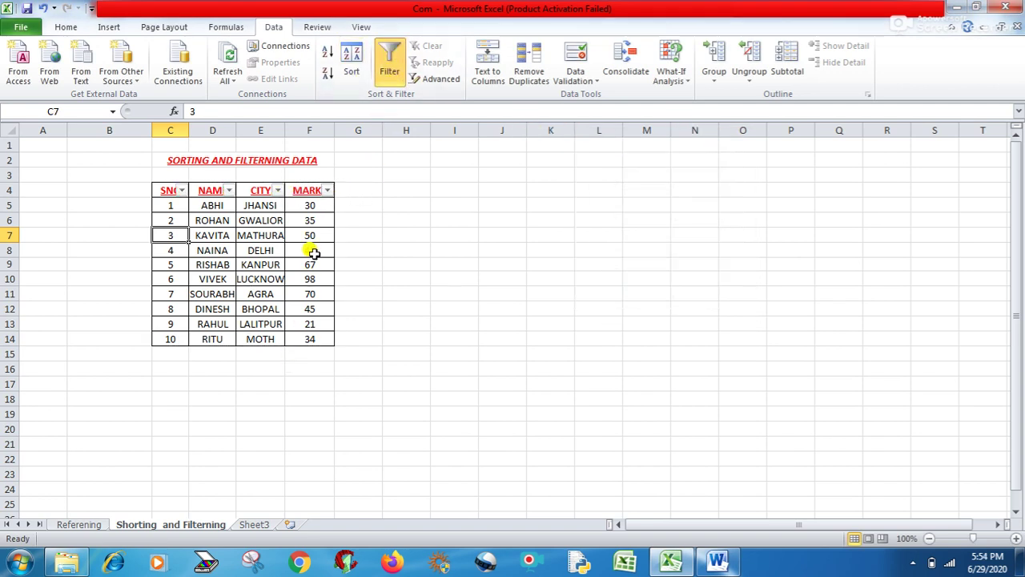
# Step: Start a custom number filter on the MARKS column with the first condition set to is greater than 35
pyautogui.click(329, 190)
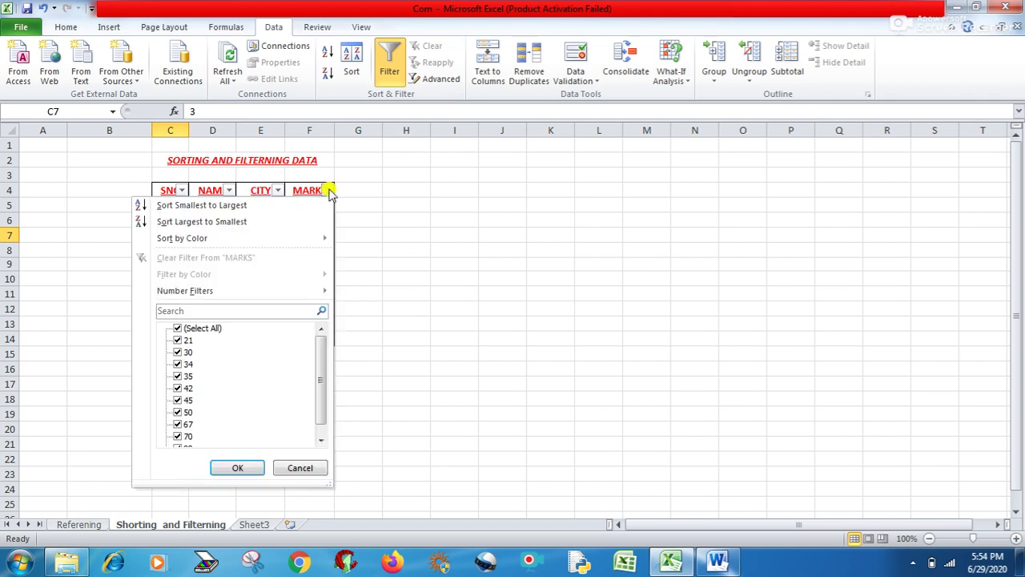
pyautogui.moveTo(224, 296)
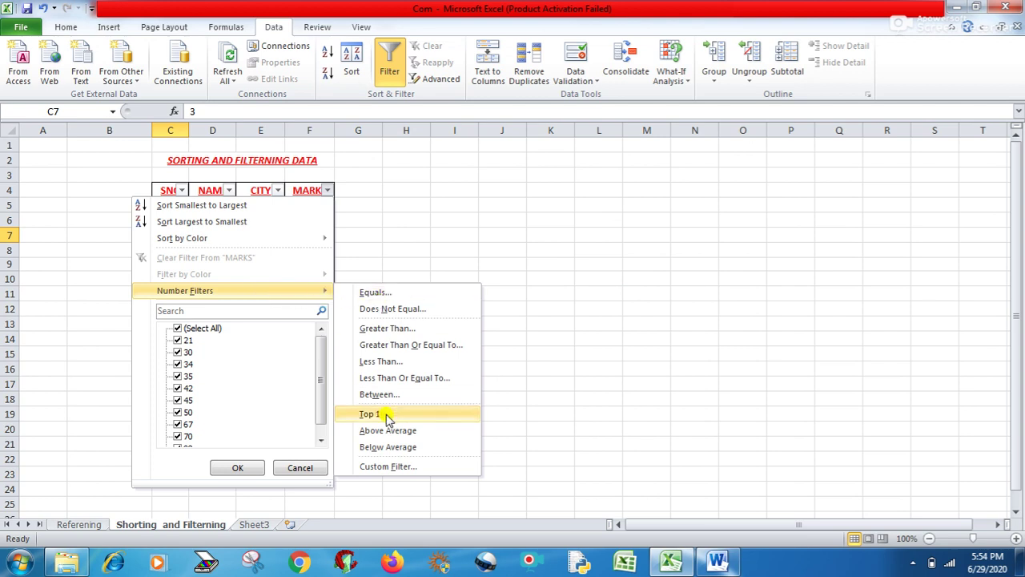
pyautogui.click(384, 469)
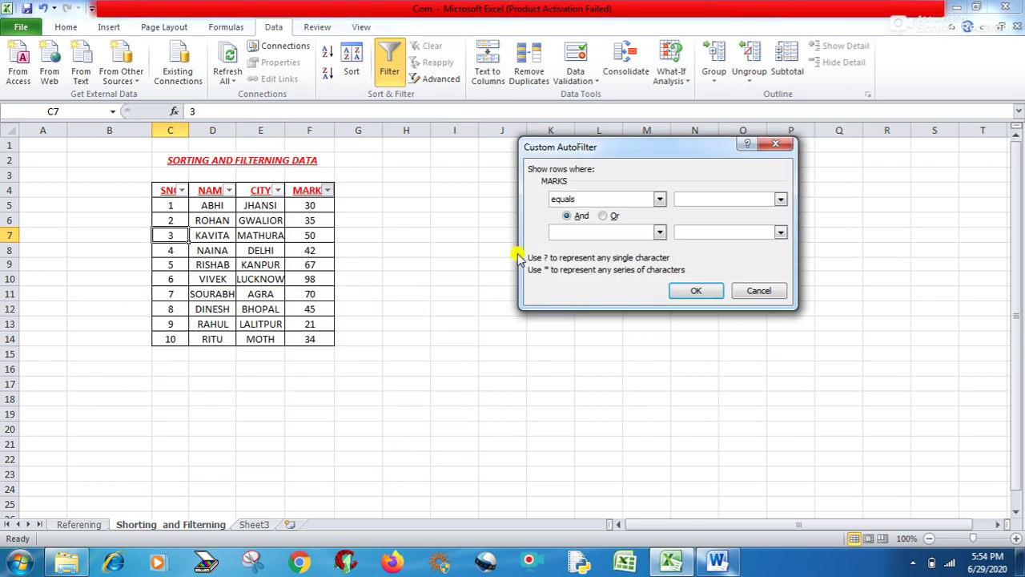
pyautogui.moveTo(587, 149); pyautogui.dragTo(555, 209)
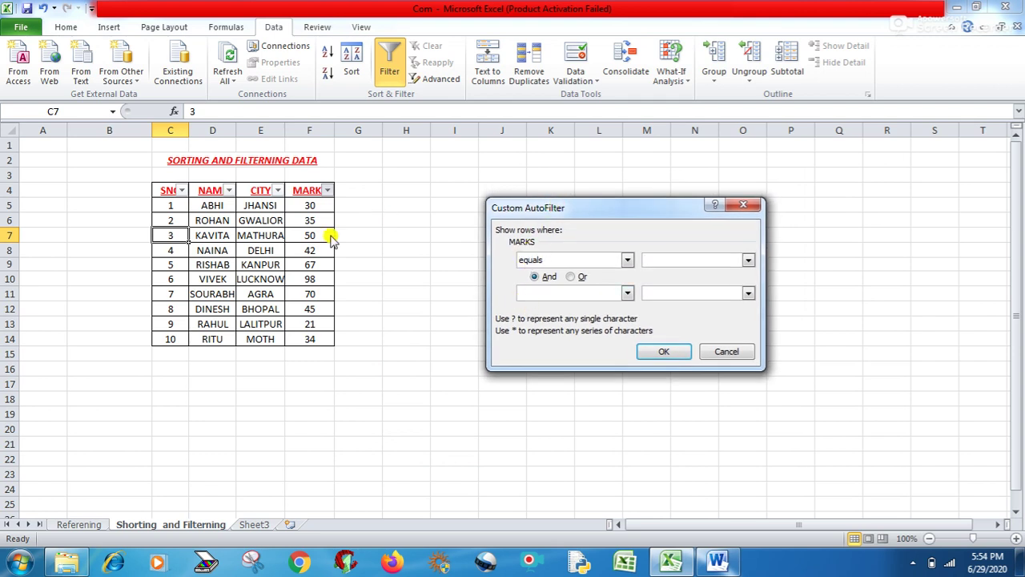
pyautogui.click(627, 260)
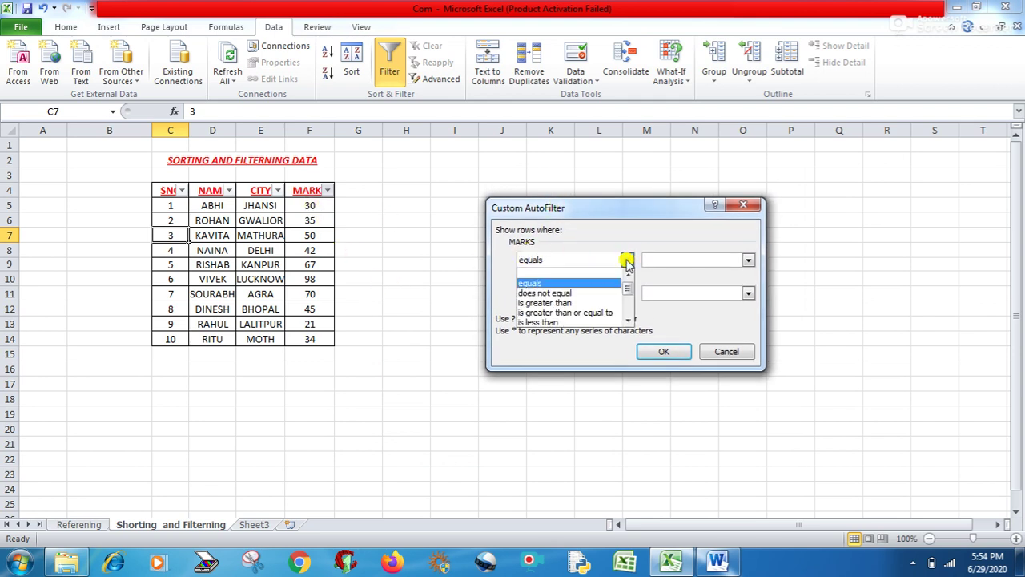
pyautogui.click(573, 303)
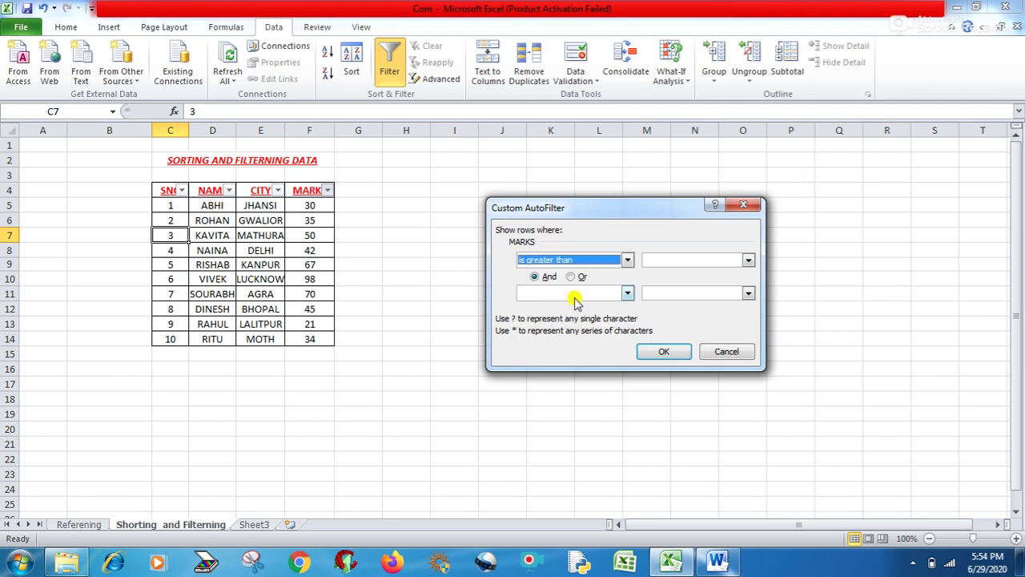
pyautogui.click(673, 260)
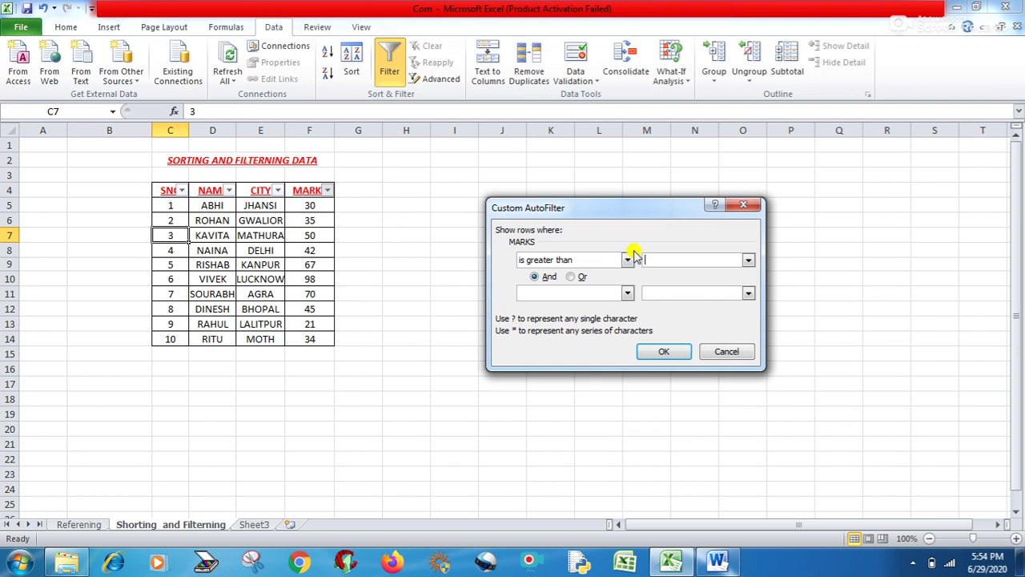
pyautogui.click(747, 260)
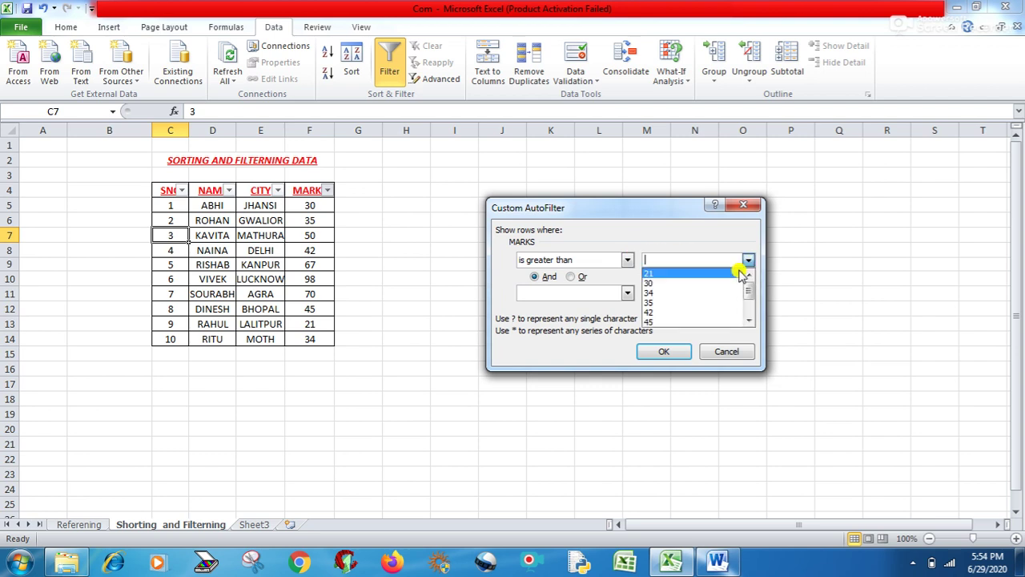
pyautogui.click(652, 303)
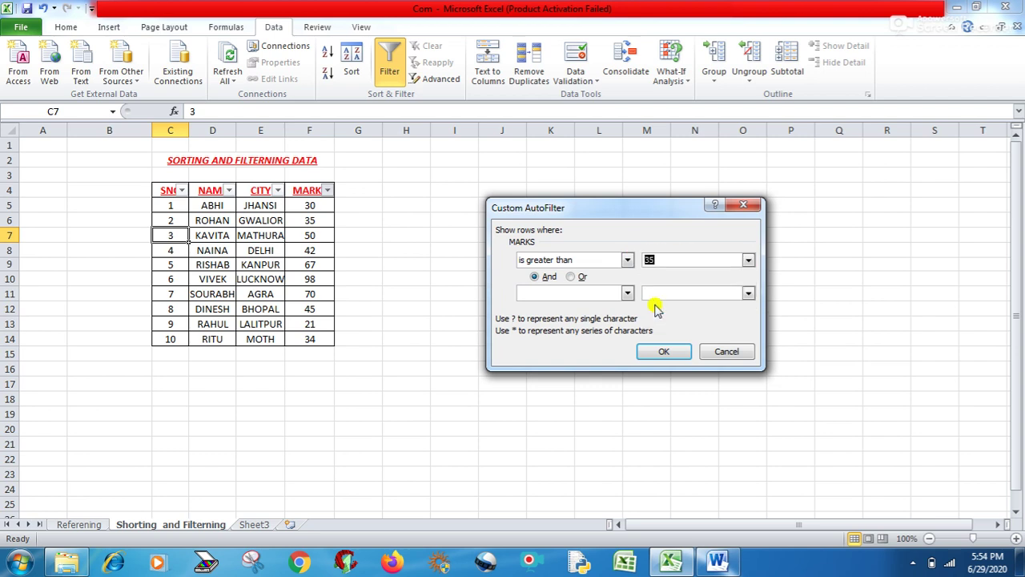
# Step: Add the And condition is less than 50 to the MARKS custom filter and apply it
pyautogui.click(578, 295)
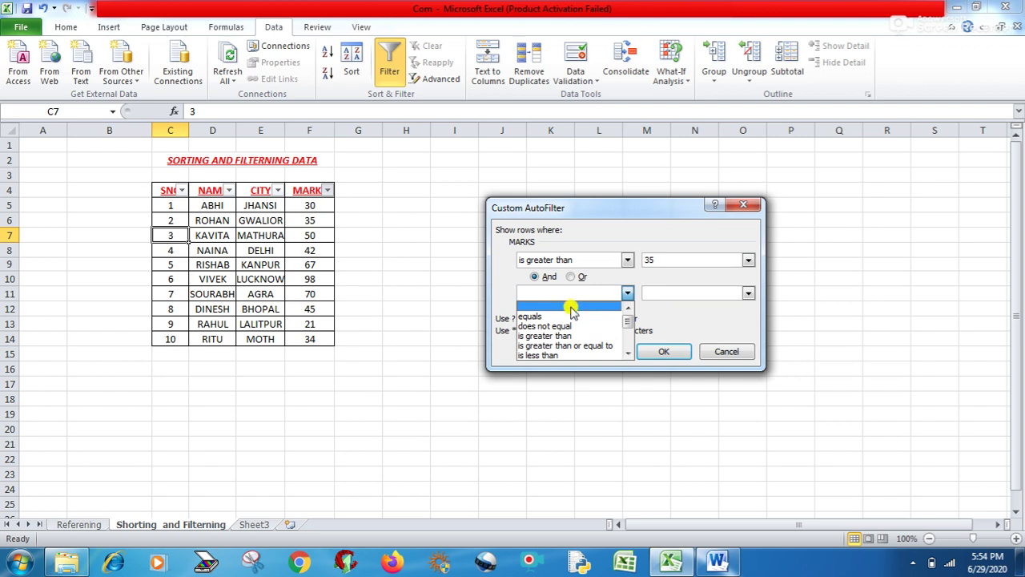
pyautogui.click(555, 355)
pyautogui.click(748, 293)
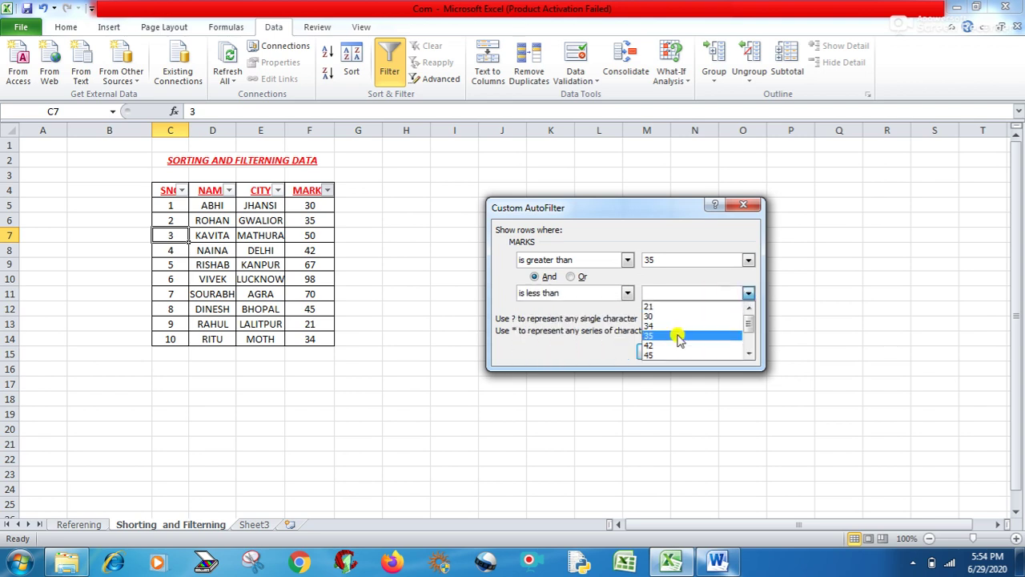
pyautogui.click(748, 355)
pyautogui.click(657, 355)
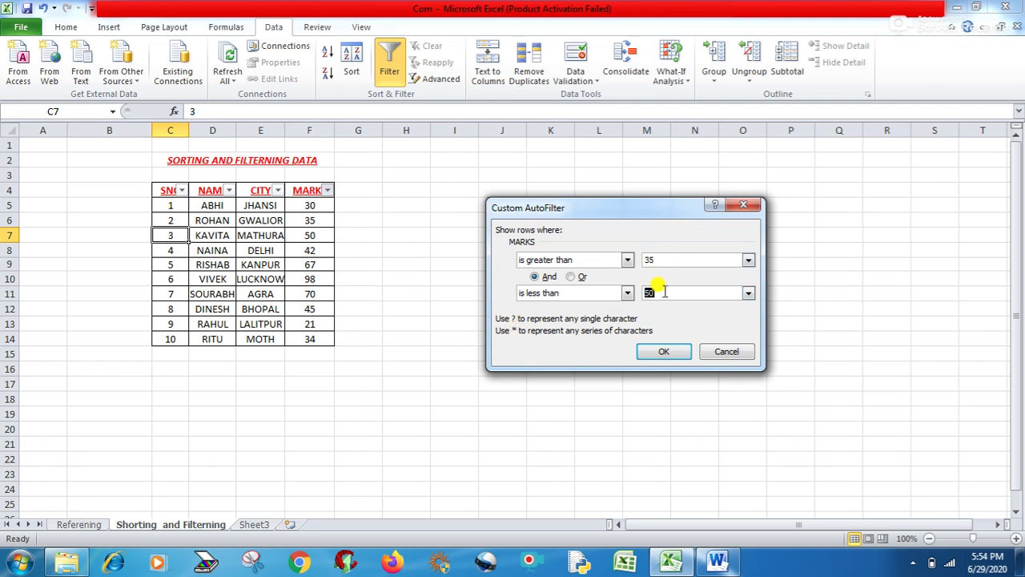
pyautogui.click(663, 351)
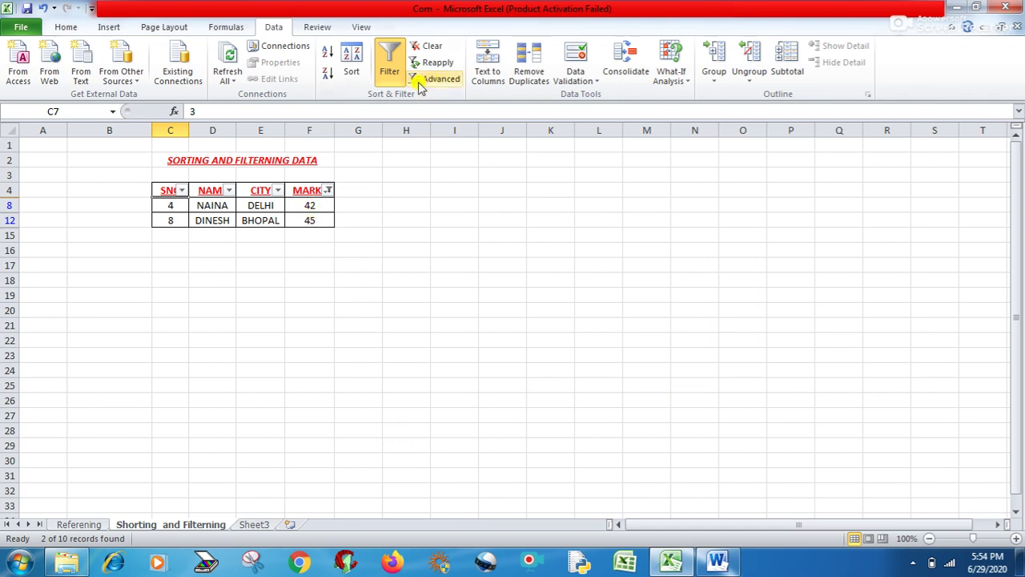
# Step: Reset the table's filter and start a custom number filter on MARKS with the first condition is greater than or equal to 30
pyautogui.click(392, 74)
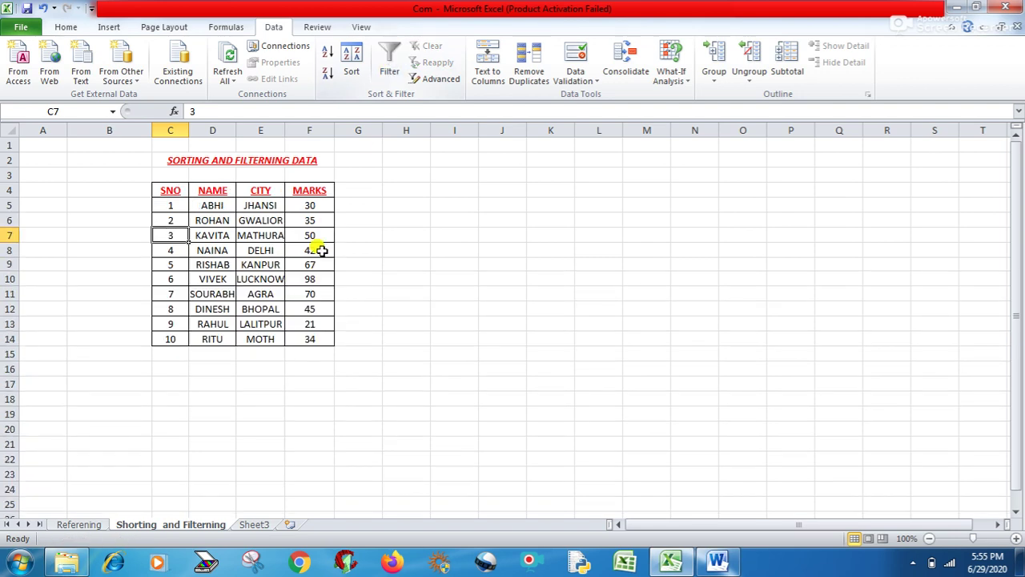
pyautogui.click(395, 72)
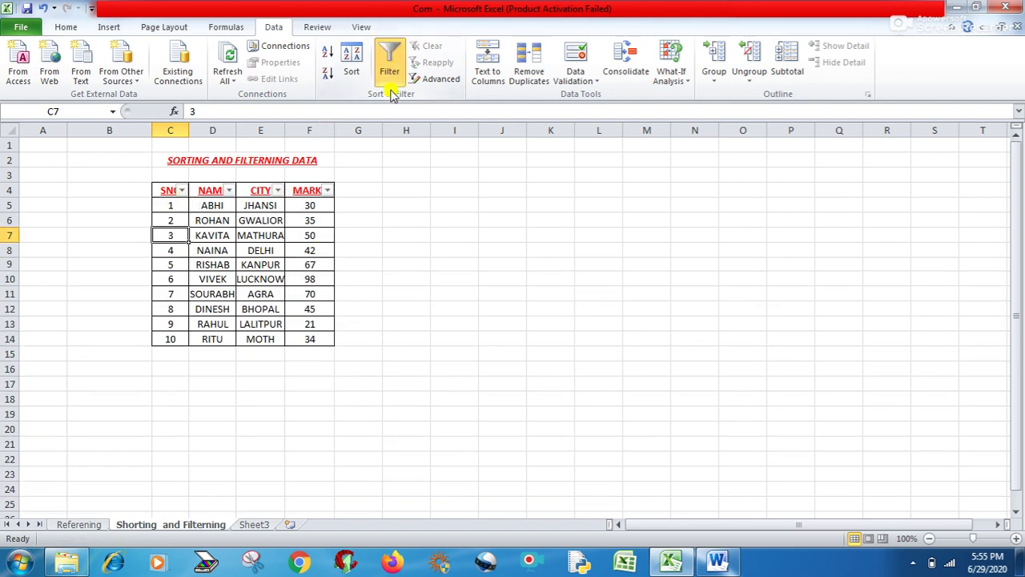
pyautogui.click(326, 192)
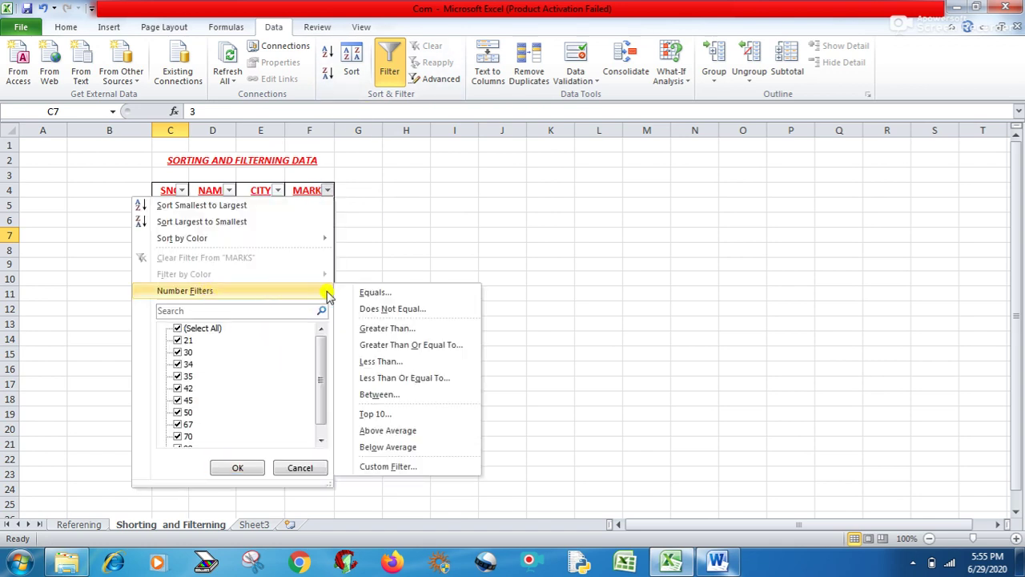
pyautogui.click(386, 466)
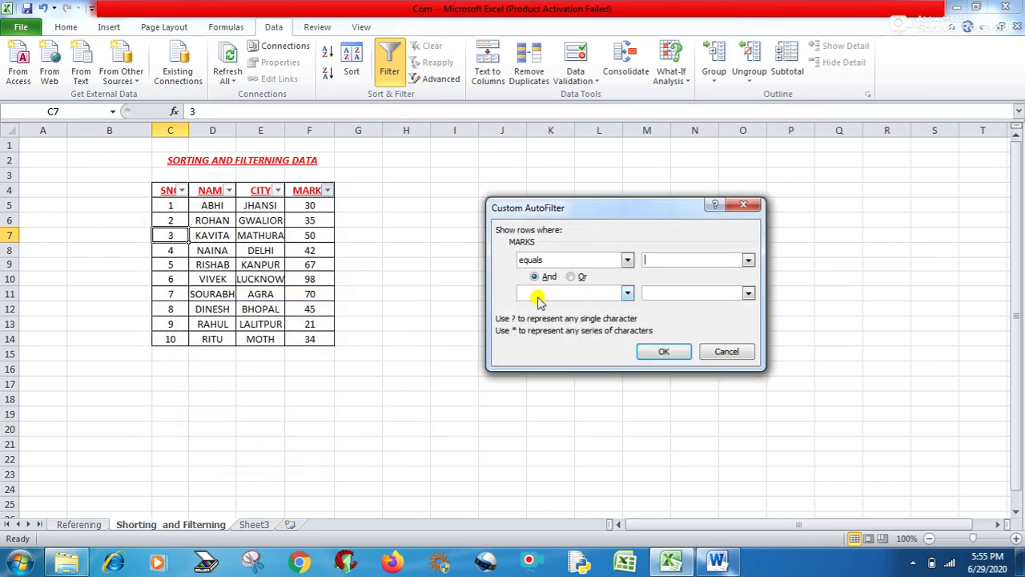
pyautogui.click(628, 259)
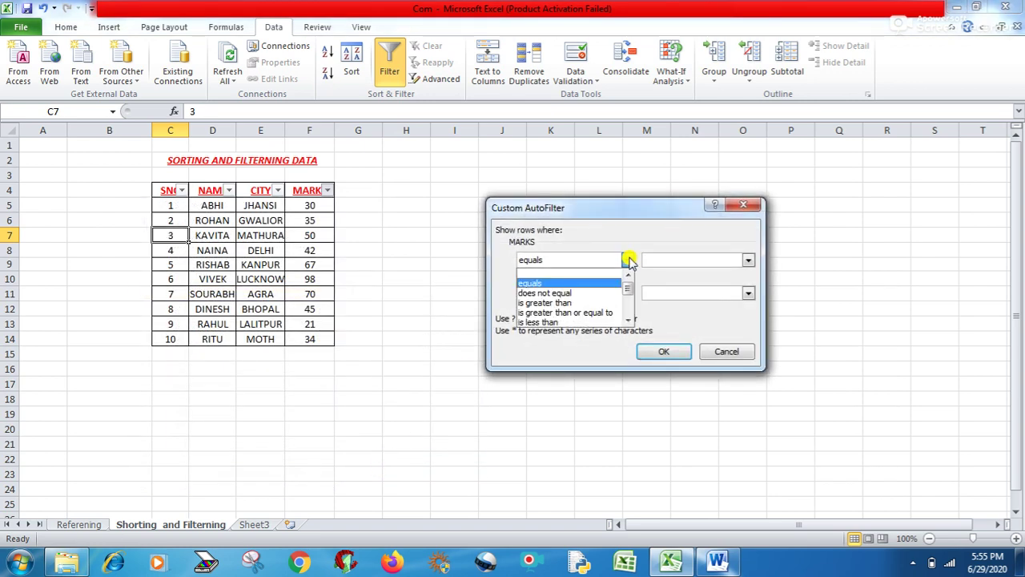
pyautogui.click(584, 314)
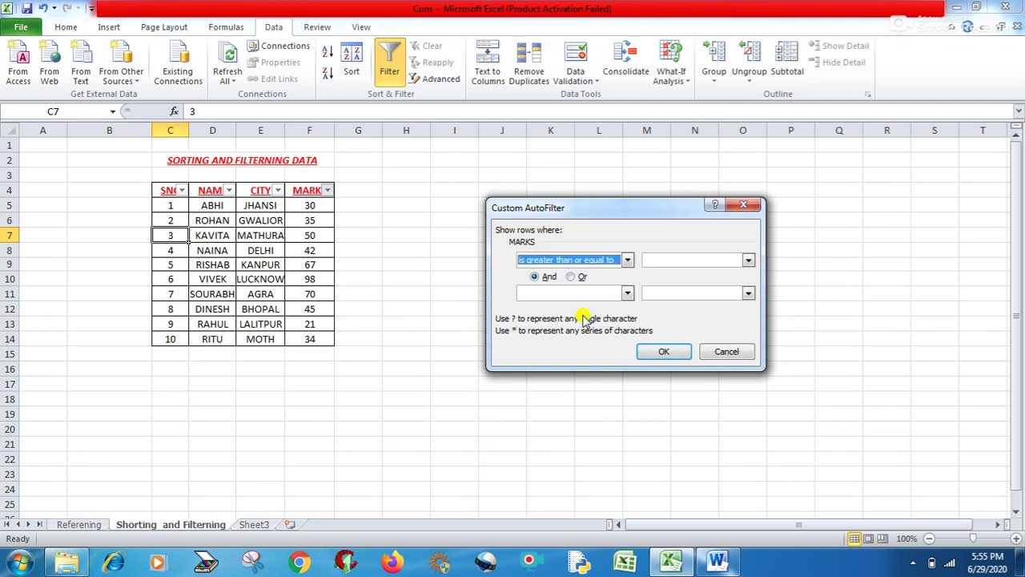
pyautogui.click(748, 259)
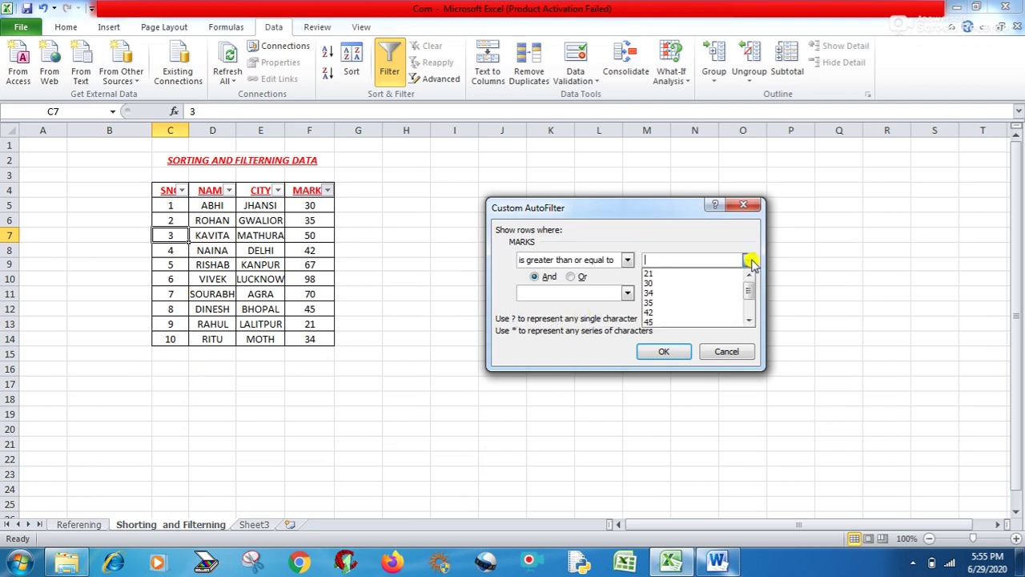
pyautogui.click(669, 290)
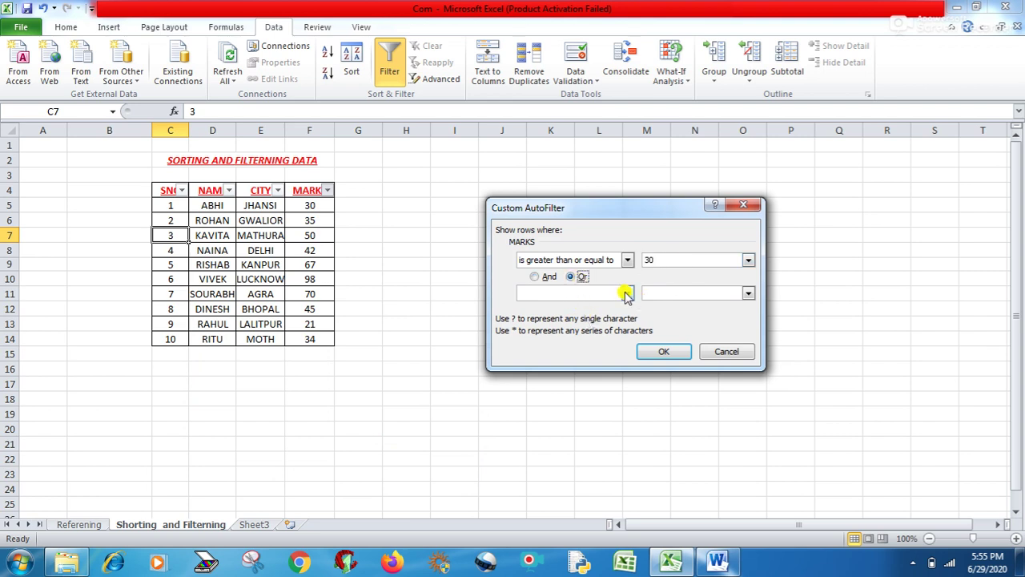
# Step: Add the Or condition is less than or equal to 42 to the MARKS custom filter and apply it
pyautogui.click(626, 294)
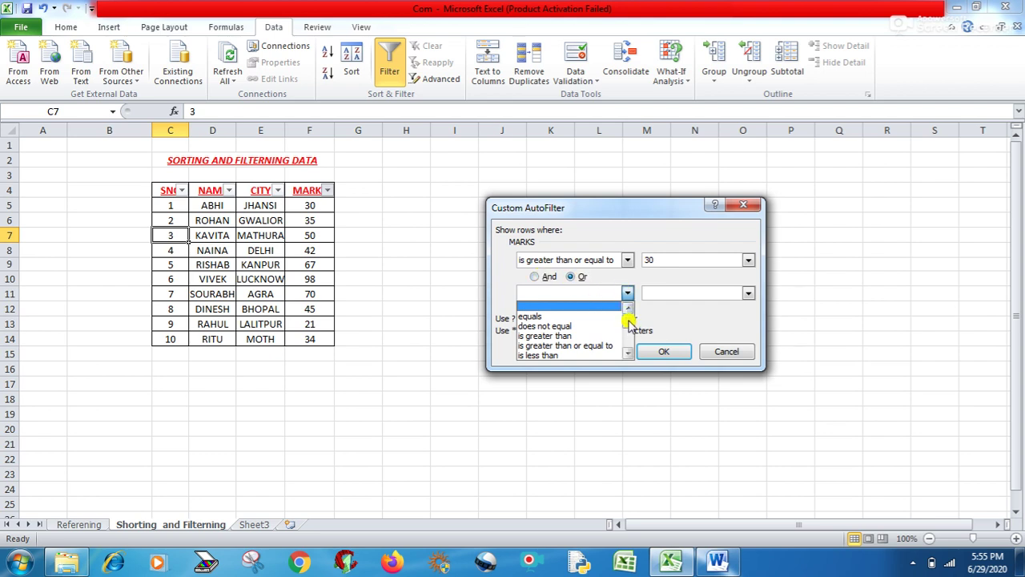
pyautogui.scroll(-1, 625, 320)
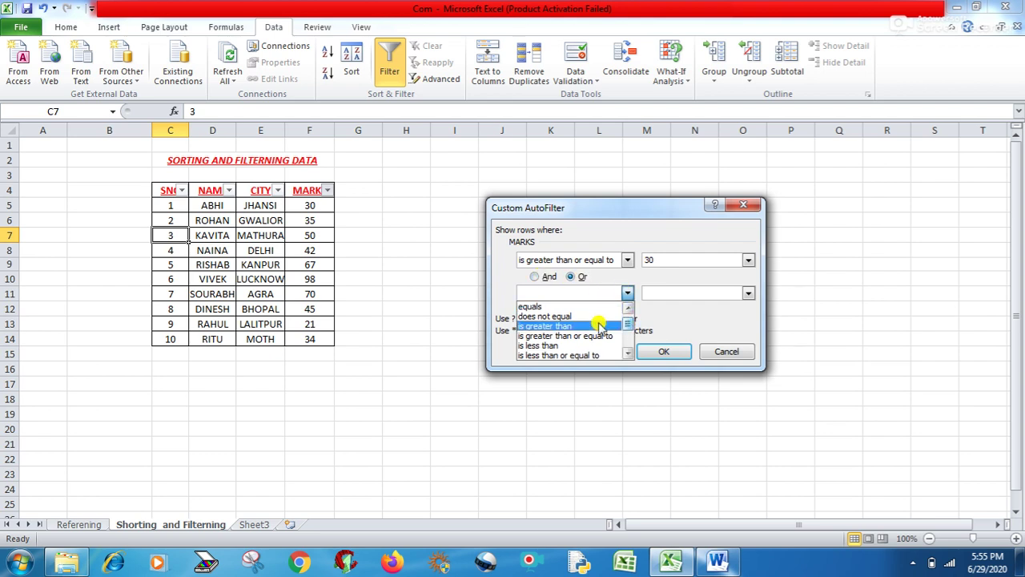
pyautogui.click(569, 356)
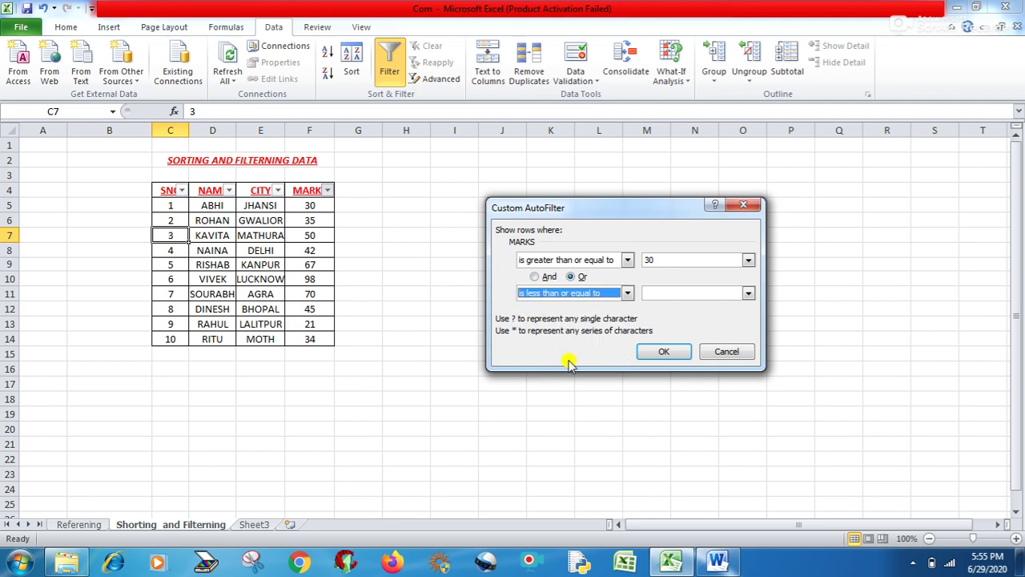
pyautogui.click(666, 295)
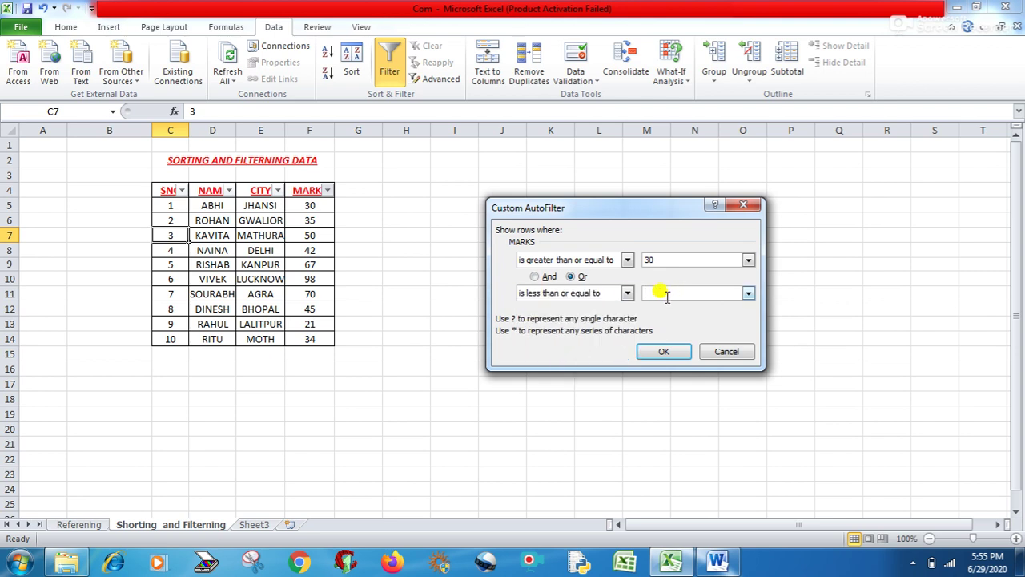
pyautogui.click(749, 294)
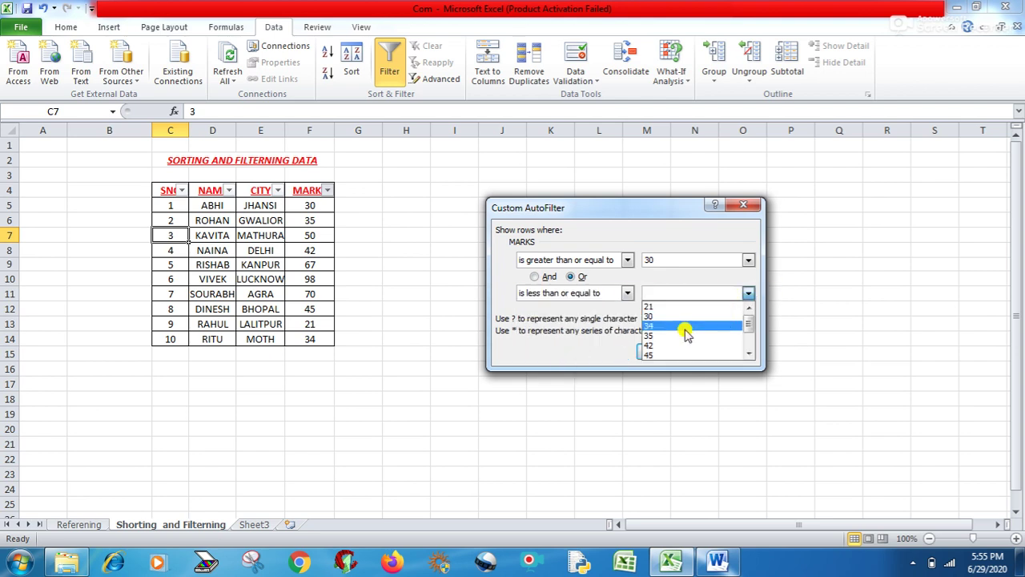
pyautogui.click(664, 346)
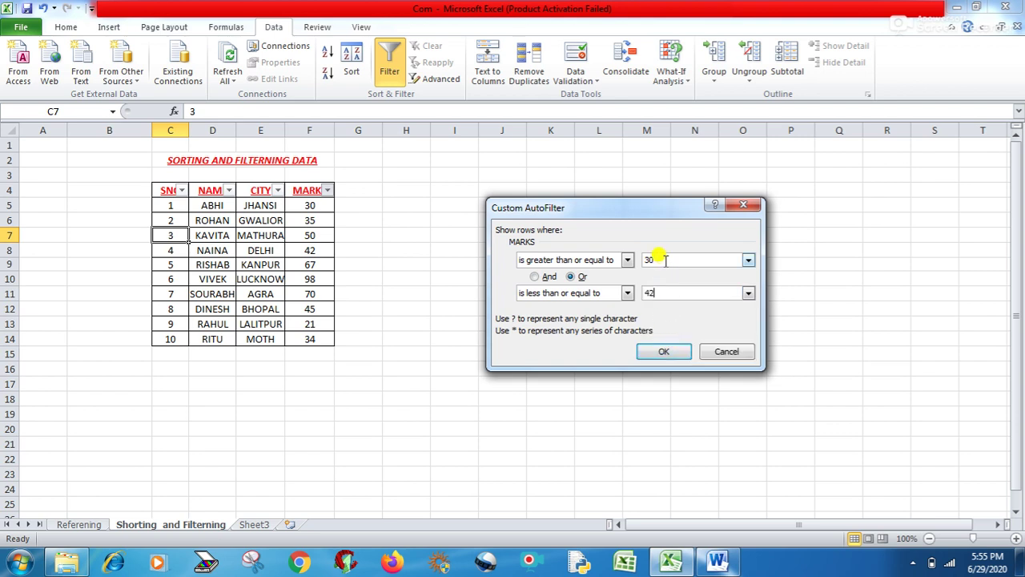
pyautogui.click(662, 351)
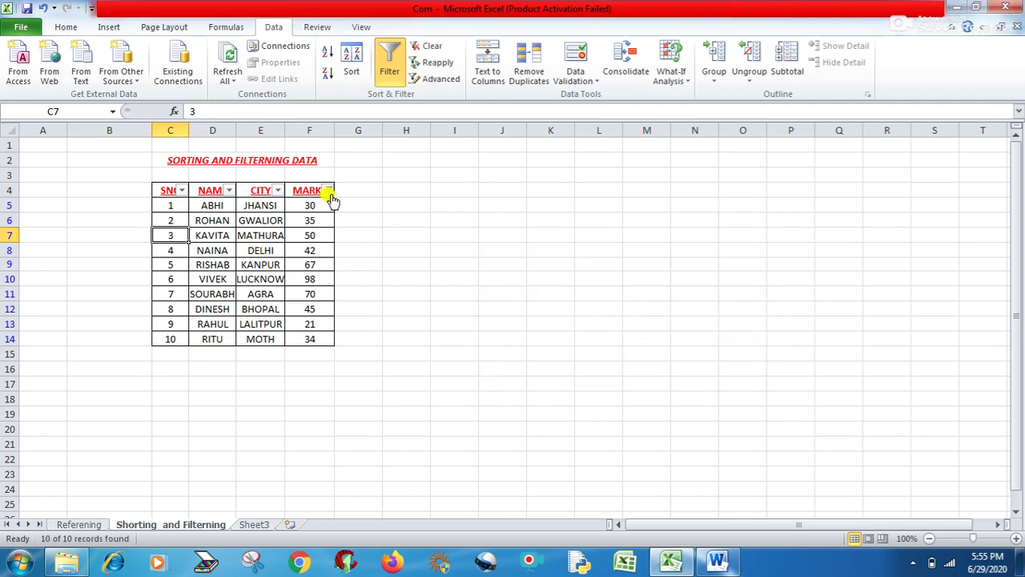
# Step: Reopen the MARKS custom filter, join its two conditions with And instead of Or, and apply it
pyautogui.moveTo(332, 195)
pyautogui.click(329, 191)
pyautogui.moveTo(229, 290)
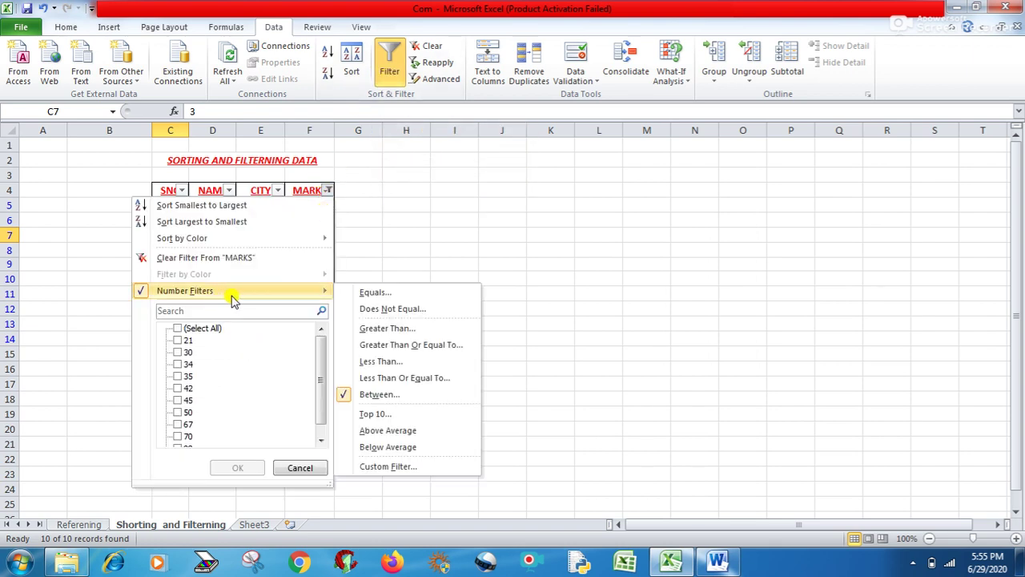
pyautogui.click(377, 394)
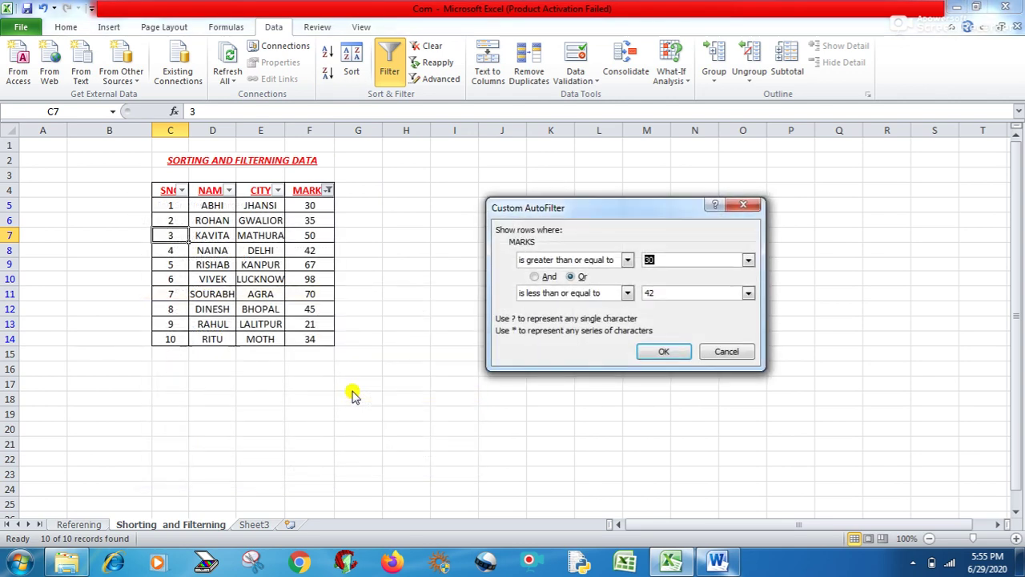
pyautogui.click(682, 260)
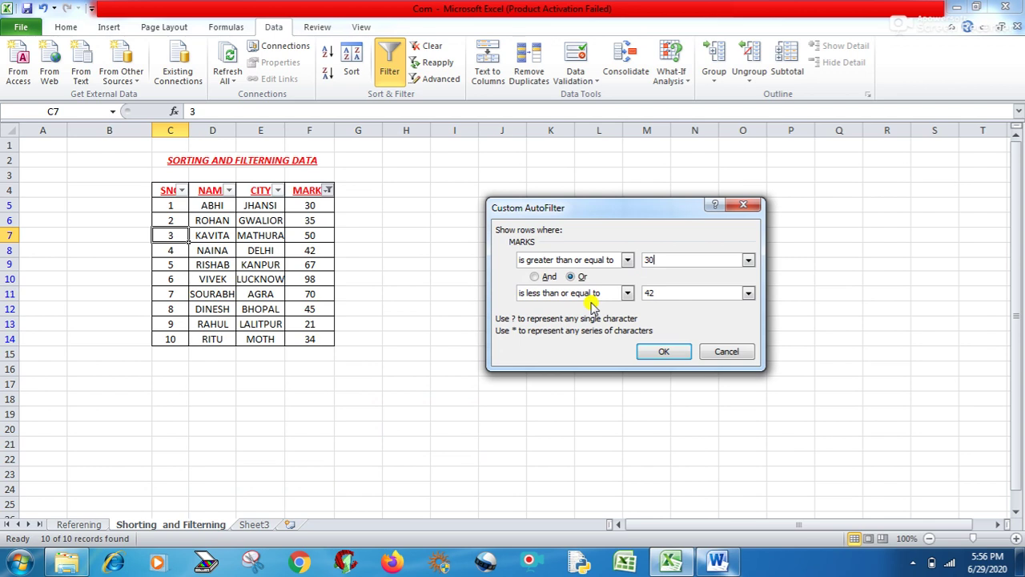
pyautogui.click(534, 276)
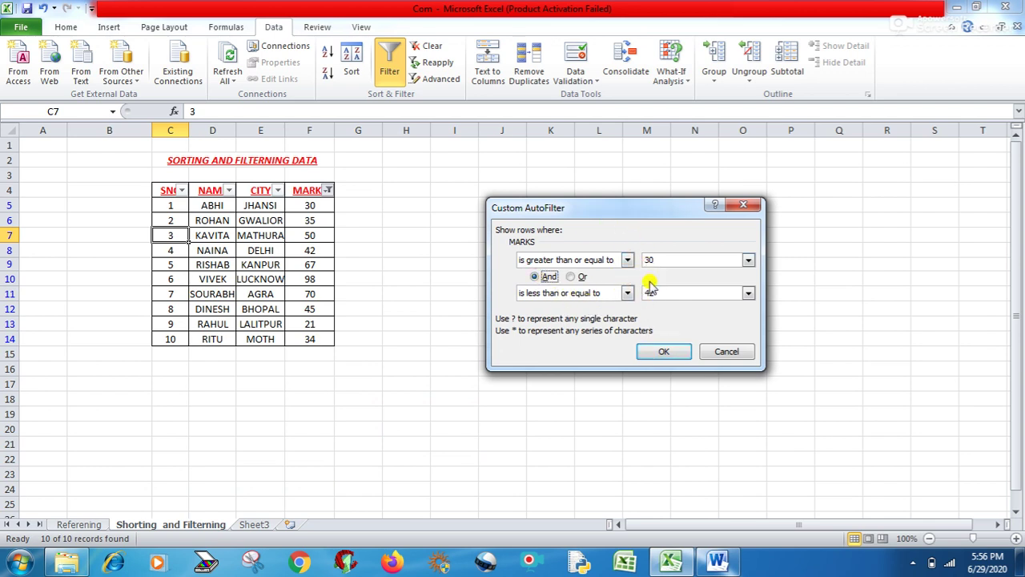
pyautogui.click(656, 351)
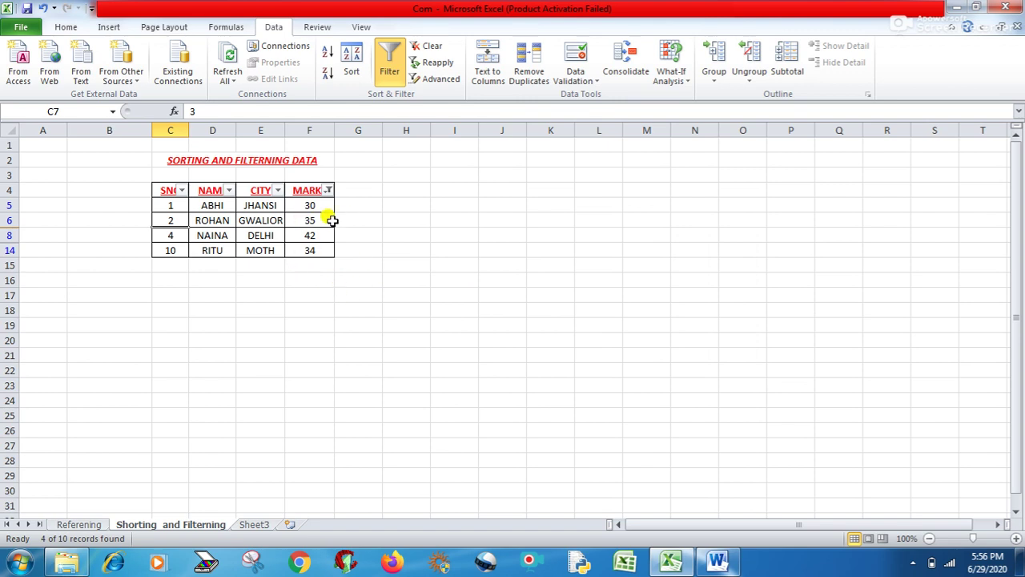
# Step: Turn off the table's filter and turn it on again from cell E5 in the CITY column
pyautogui.click(390, 71)
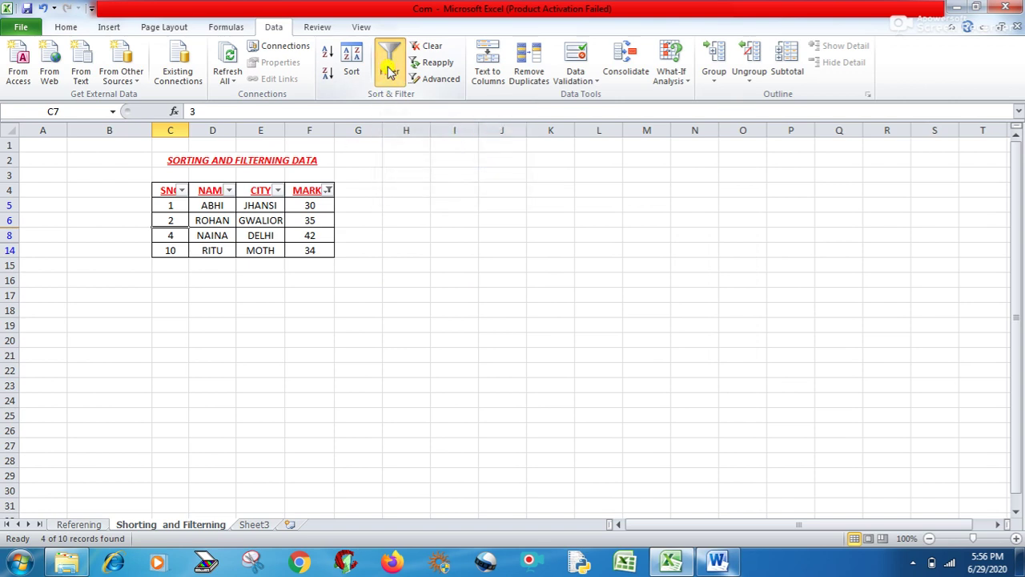
pyautogui.click(315, 206)
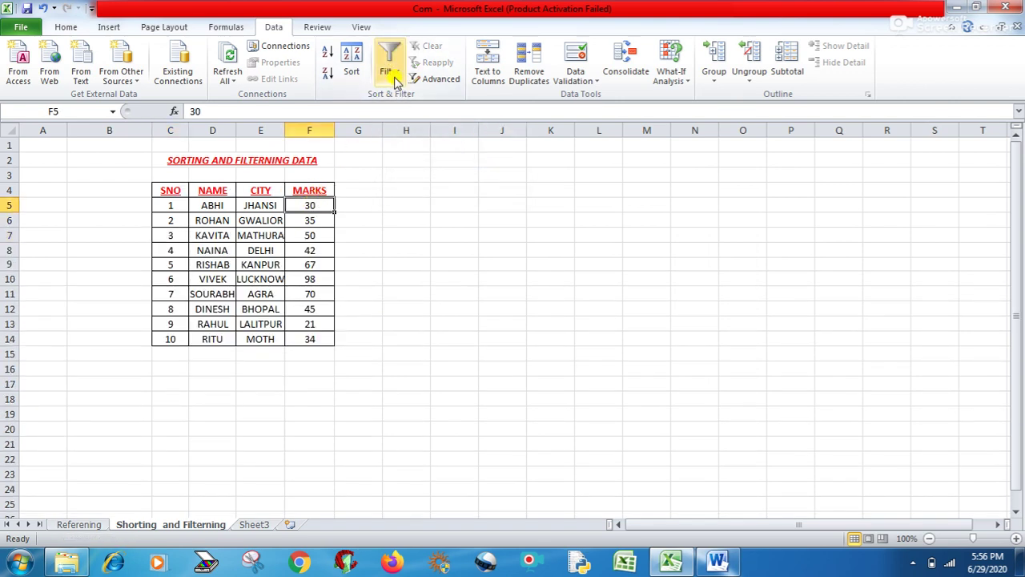
pyautogui.click(258, 205)
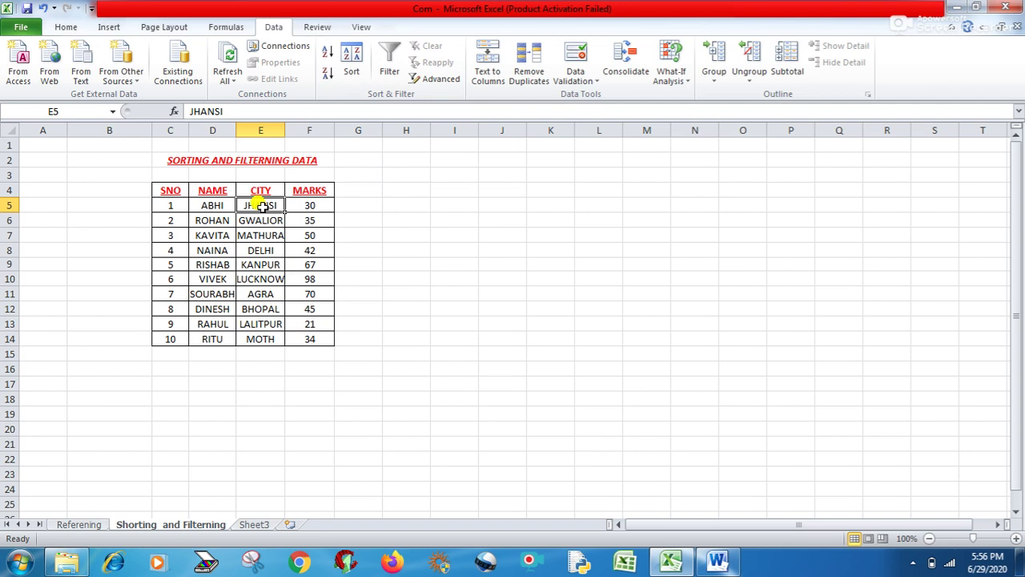
pyautogui.click(389, 70)
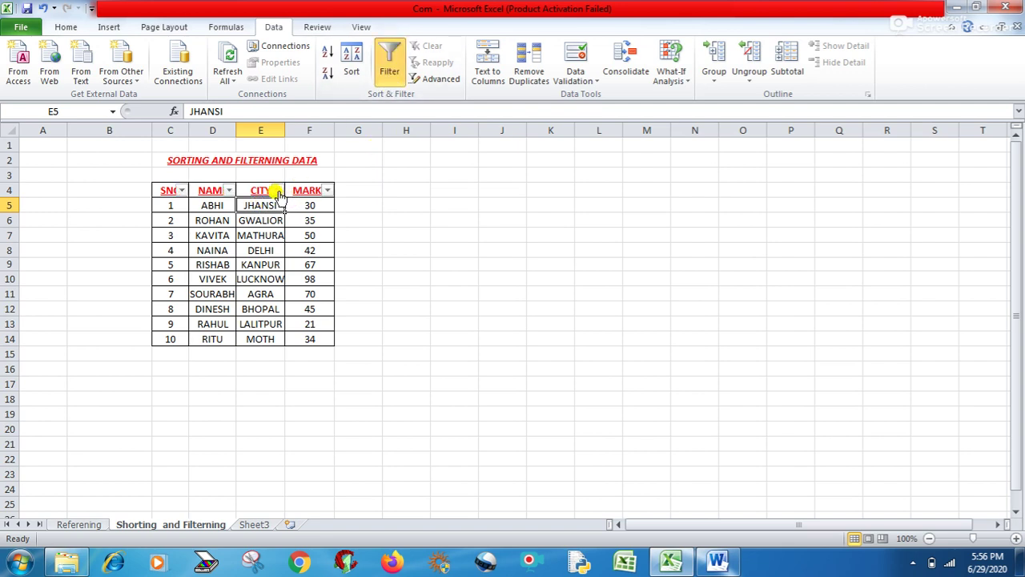
# Step: Start a custom text filter on the CITY column with the first condition set to equals JHANSI
pyautogui.click(277, 190)
pyautogui.moveTo(222, 295)
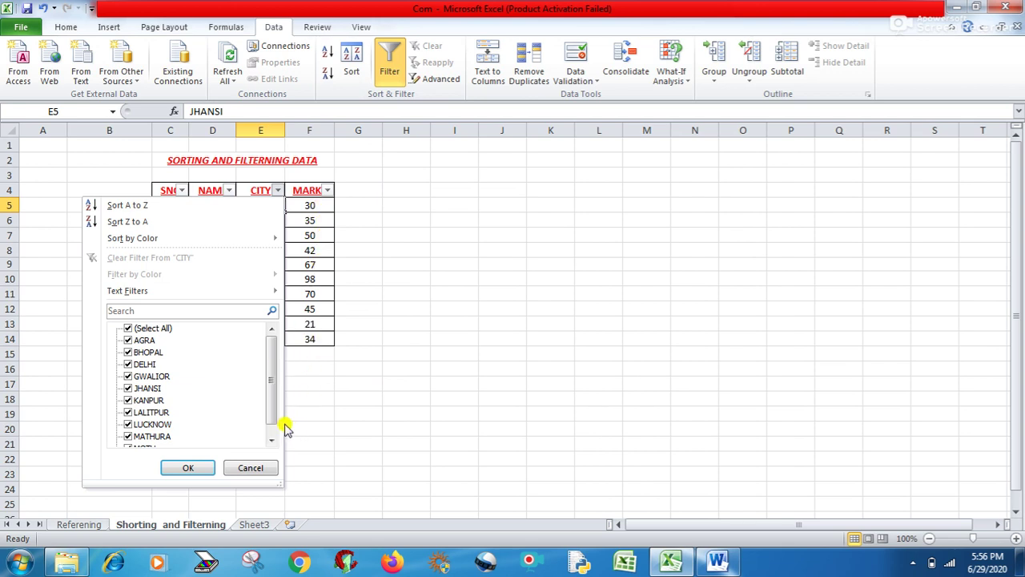
pyautogui.scroll(-1, 272, 416)
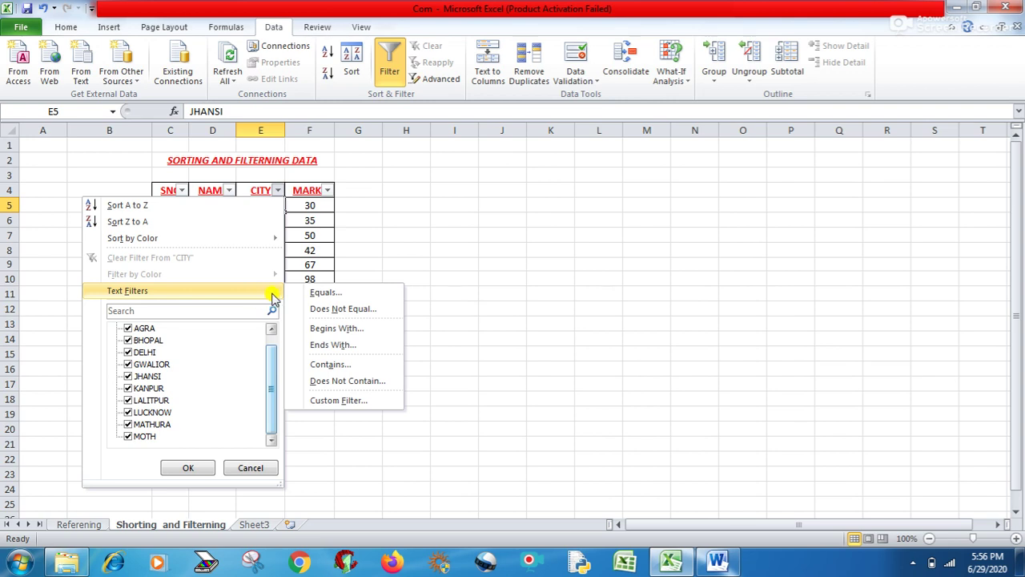
pyautogui.click(327, 403)
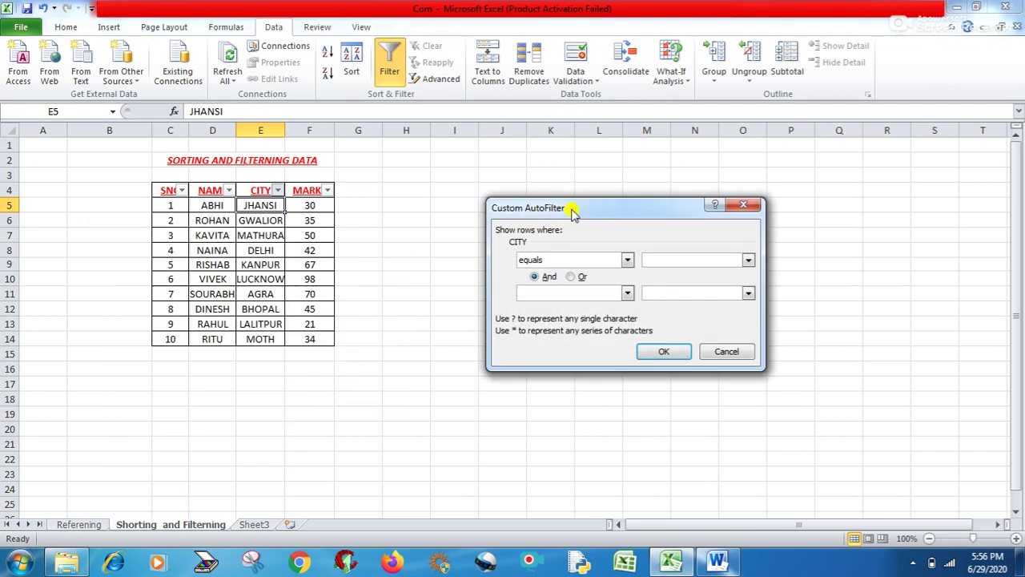
pyautogui.click(749, 261)
pyautogui.moveTo(748, 290); pyautogui.dragTo(750, 300)
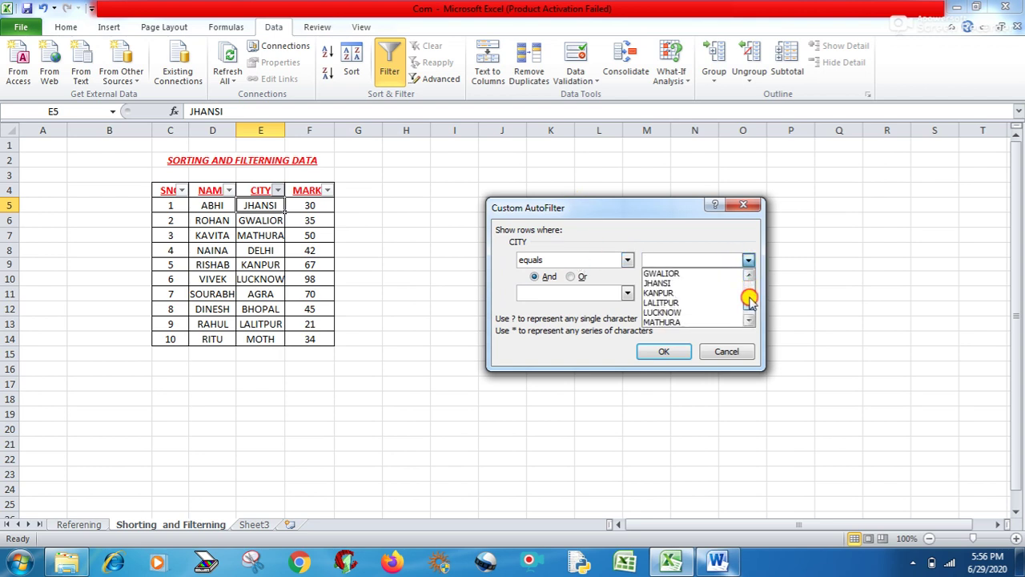
pyautogui.click(669, 285)
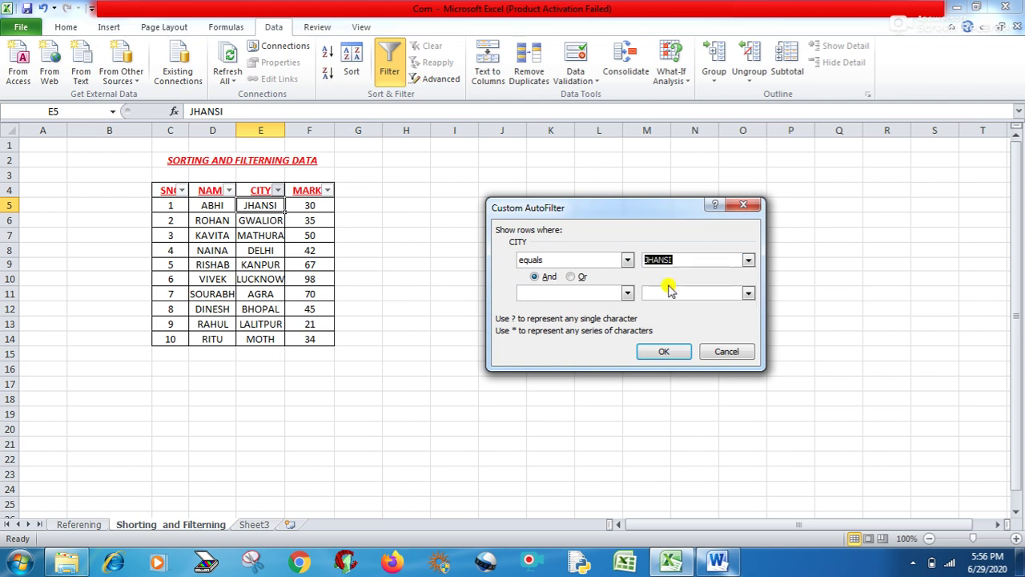
# Step: Join the two CITY filter conditions with Or and set the second condition's operator to ends with
pyautogui.click(589, 296)
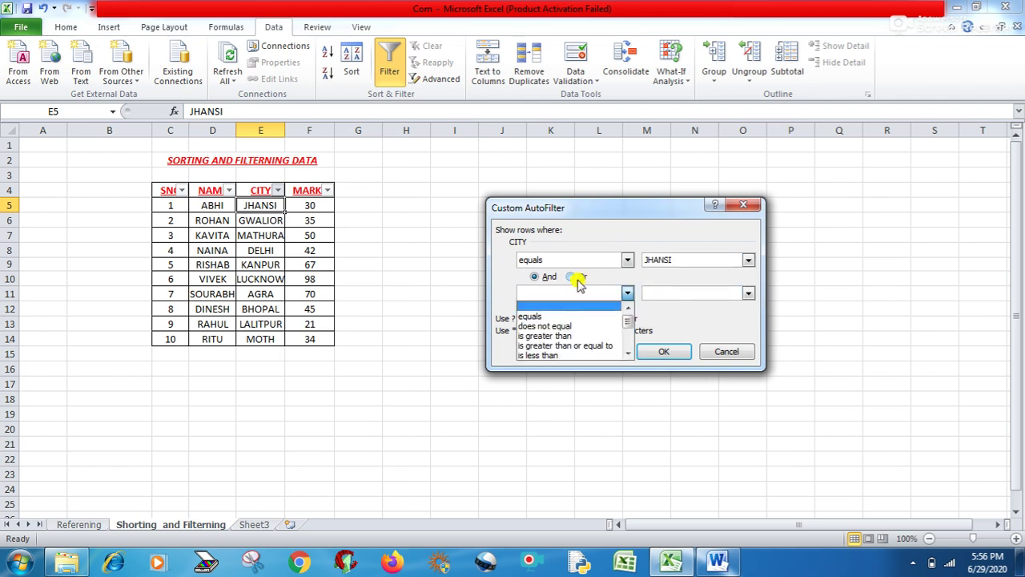
pyautogui.click(575, 280)
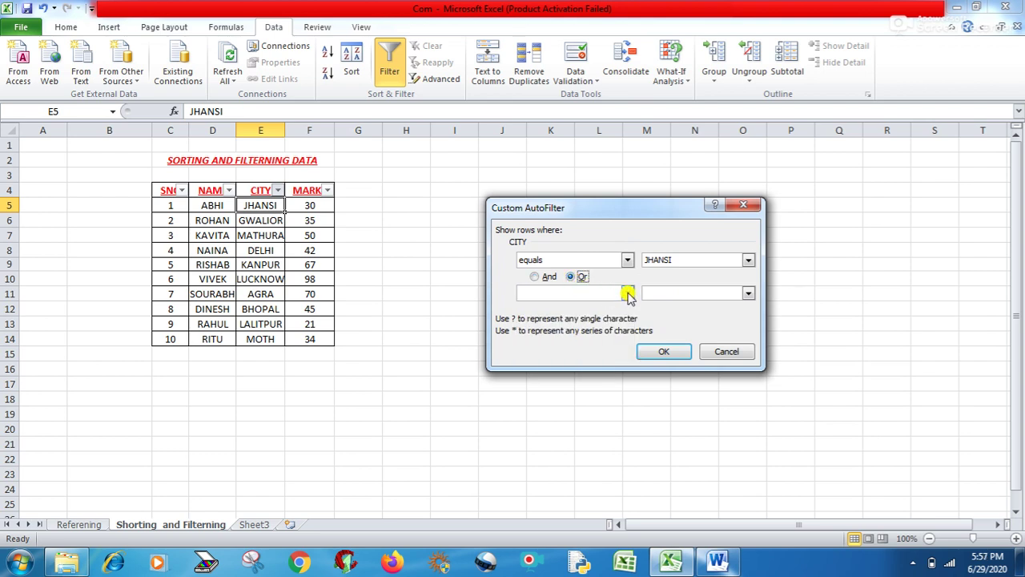
pyautogui.click(628, 294)
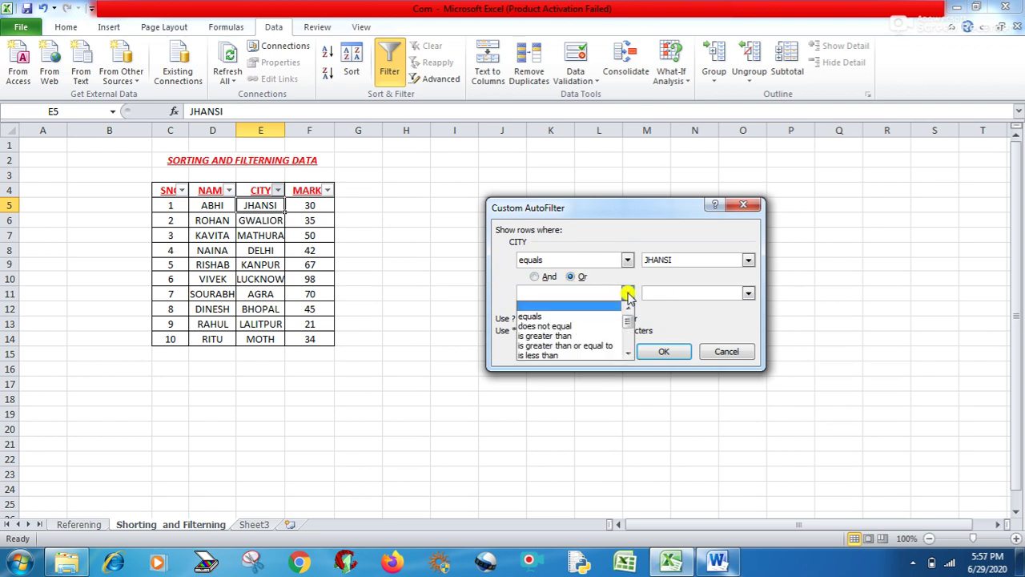
pyautogui.click(535, 277)
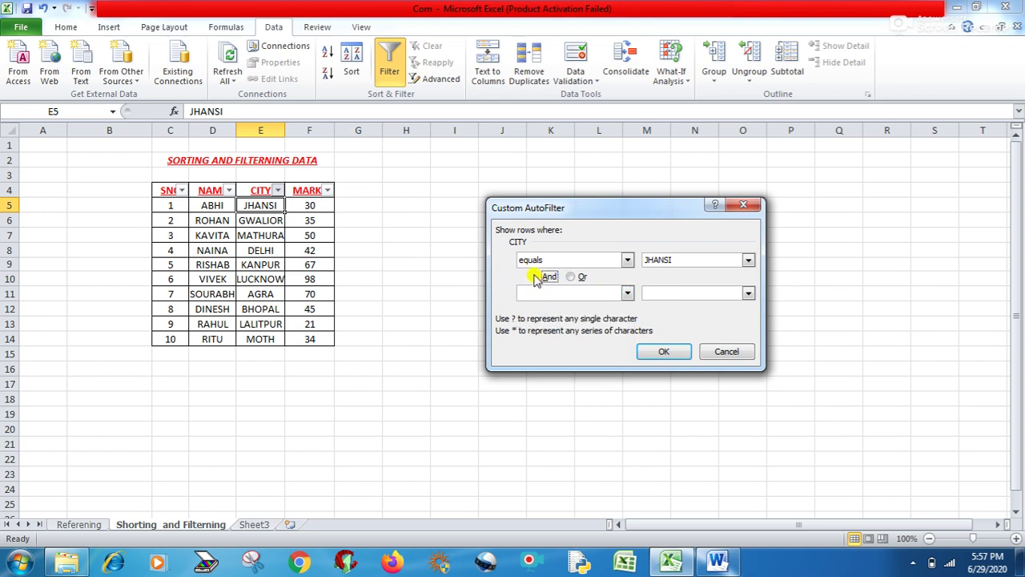
pyautogui.click(571, 276)
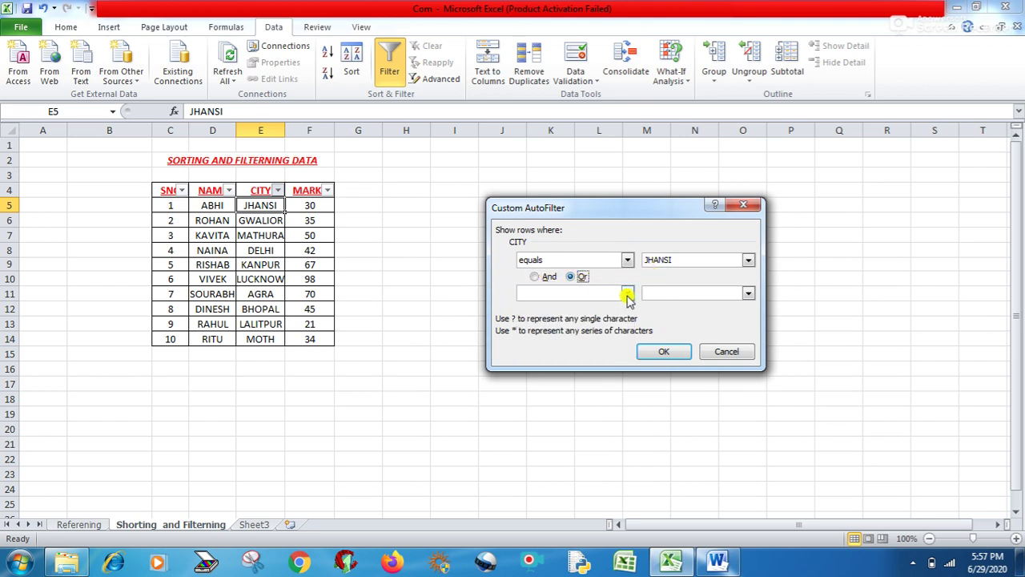
pyautogui.click(628, 294)
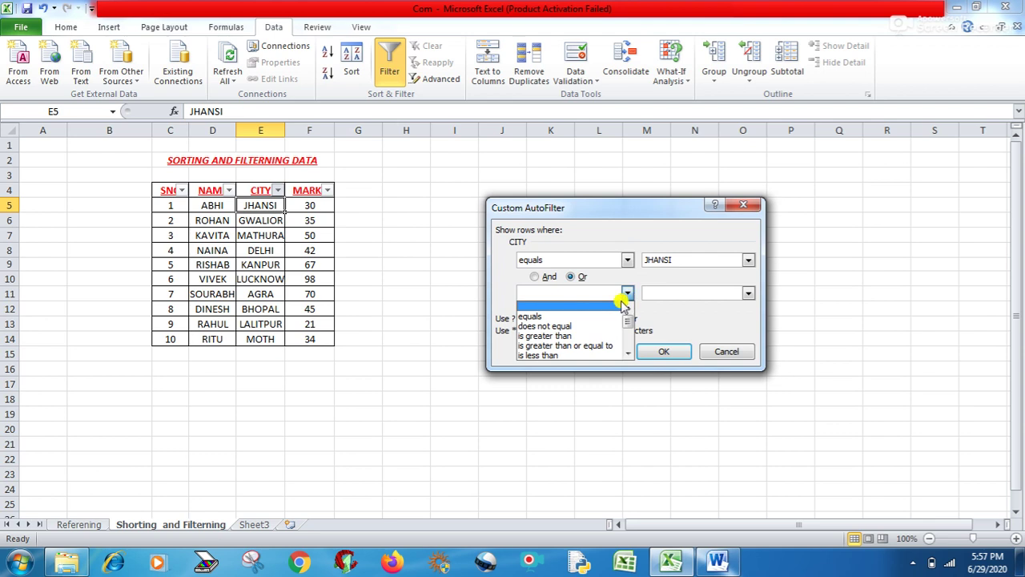
pyautogui.click(628, 353)
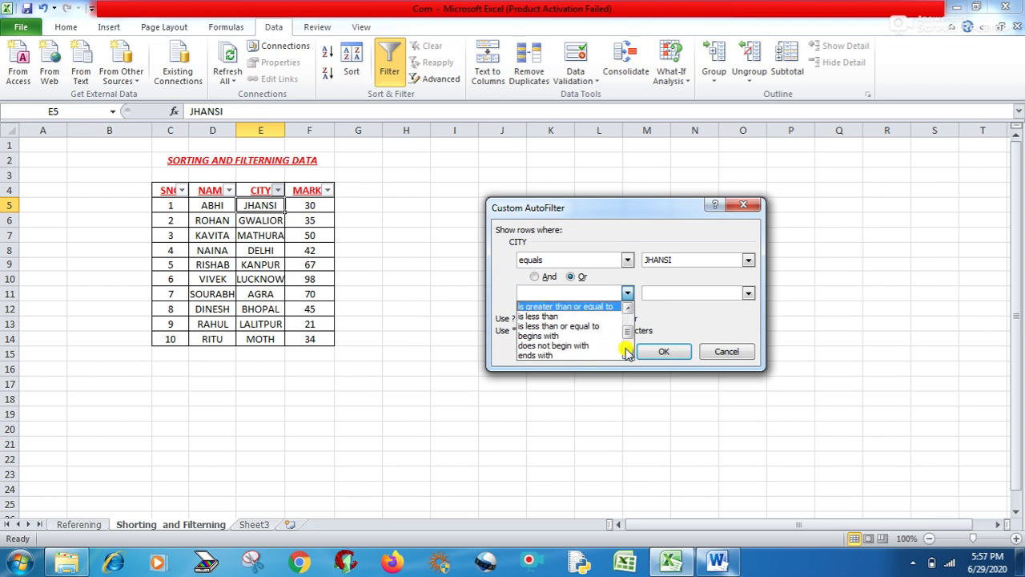
pyautogui.click(540, 356)
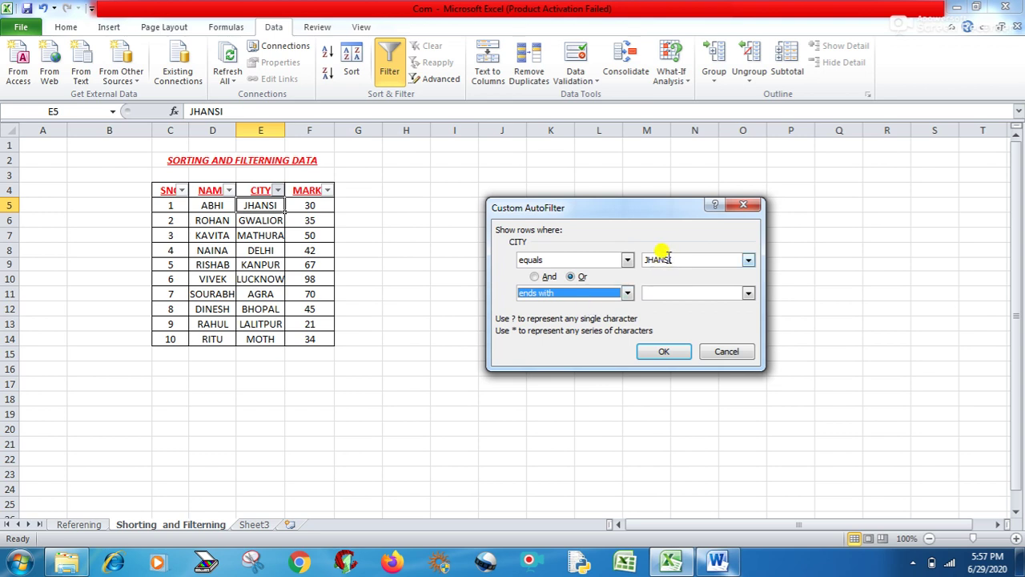
# Step: Change the first CITY filter condition to ends with MATHURA
pyautogui.click(626, 261)
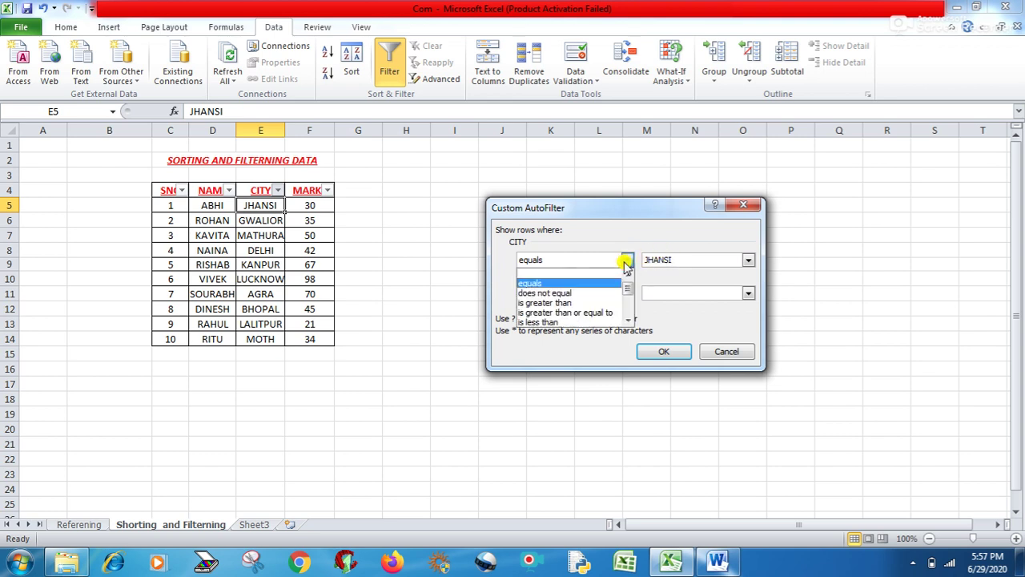
pyautogui.moveTo(627, 288); pyautogui.dragTo(627, 298)
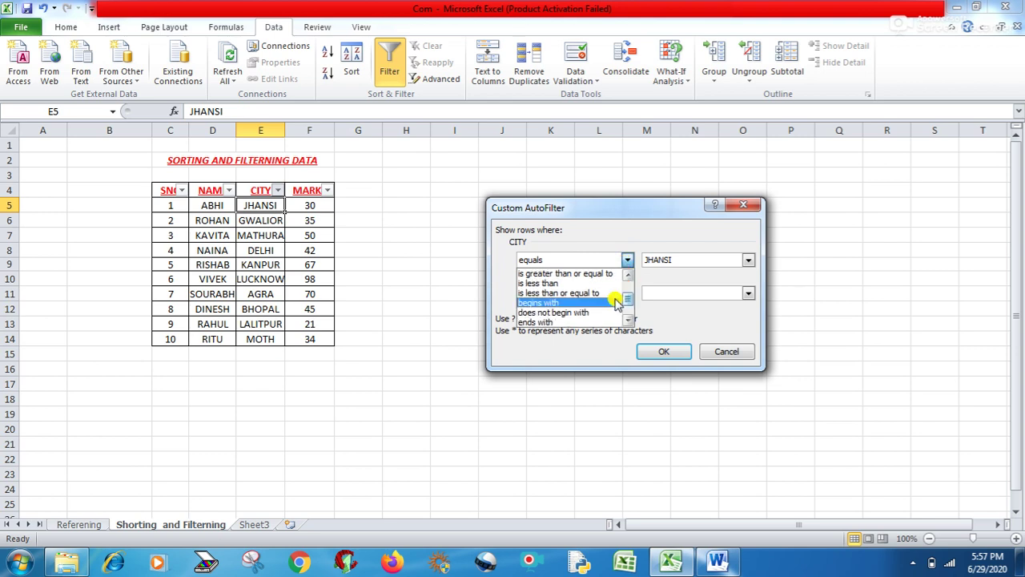
pyautogui.click(570, 321)
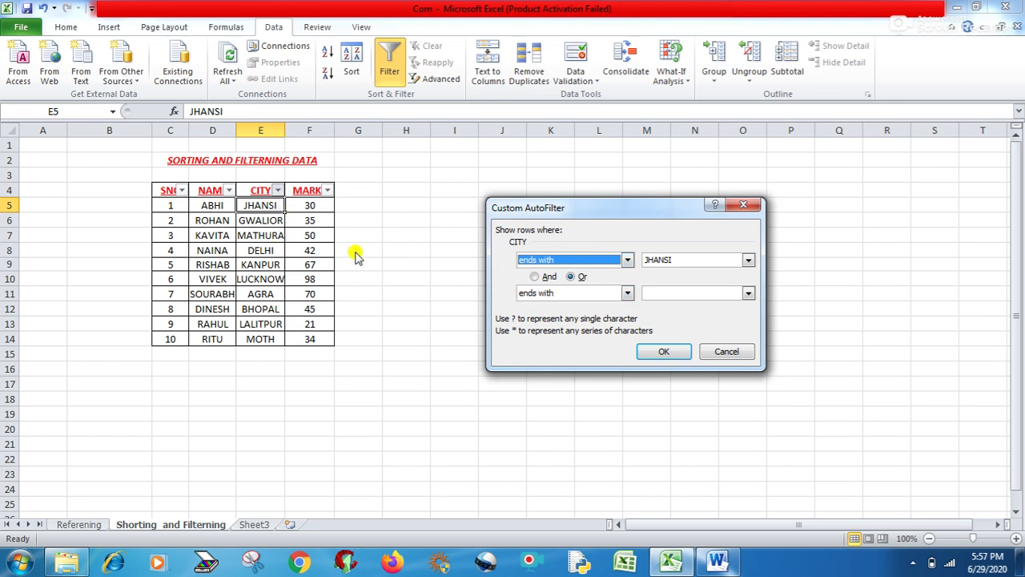
pyautogui.click(749, 261)
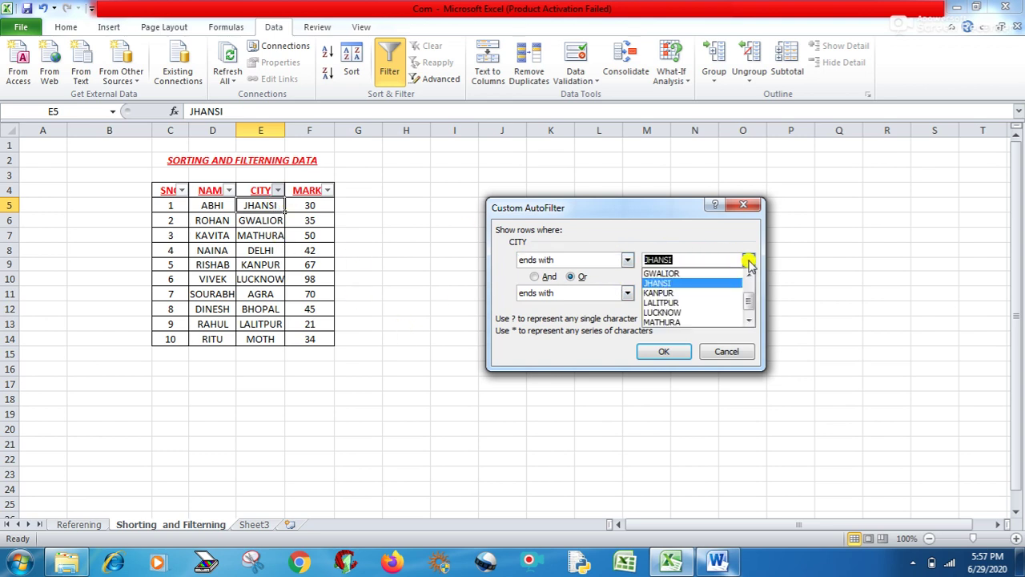
pyautogui.moveTo(749, 300)
pyautogui.mouseDown()
pyautogui.moveTo(749, 286)
pyautogui.moveTo(750, 313)
pyautogui.mouseUp()
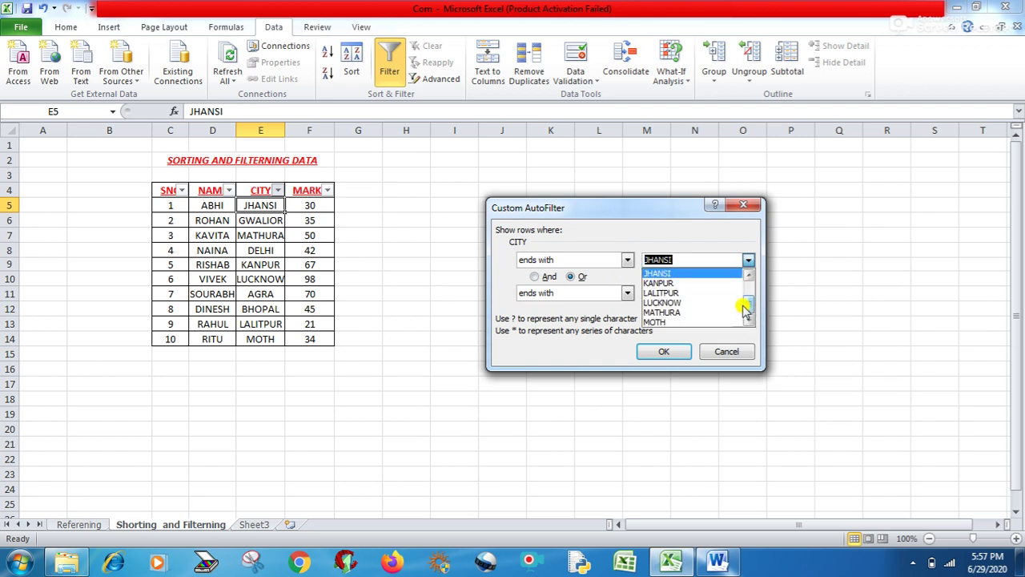
pyautogui.click(662, 311)
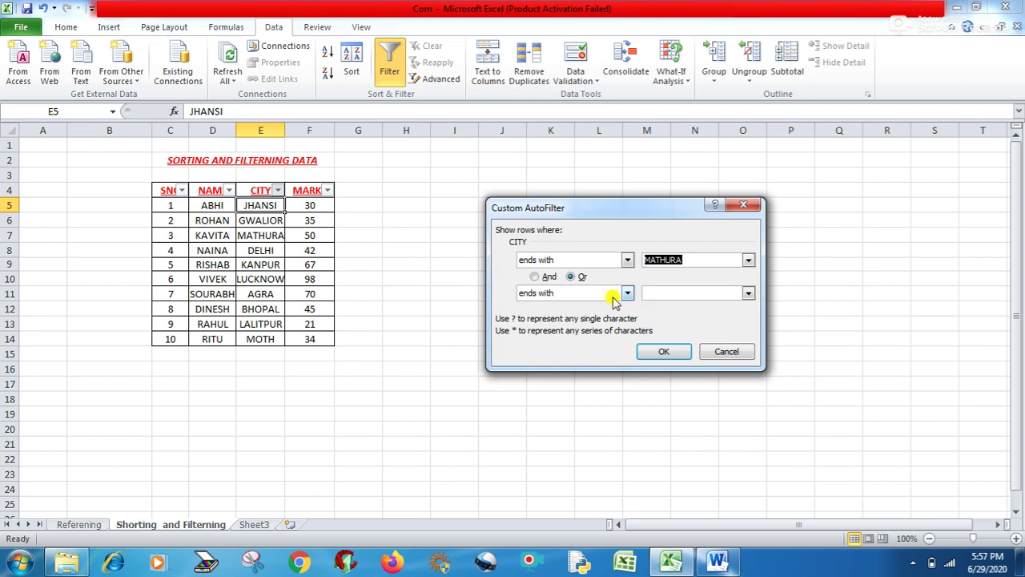
# Step: Set the second CITY condition's value to BHOPAL and apply the custom filter
pyautogui.click(748, 293)
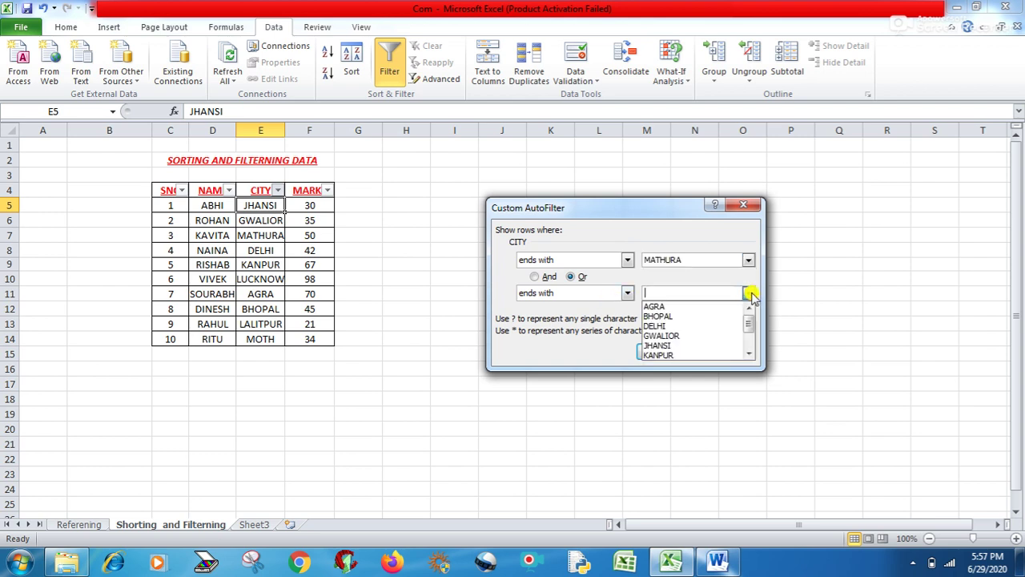
pyautogui.click(675, 316)
pyautogui.click(655, 349)
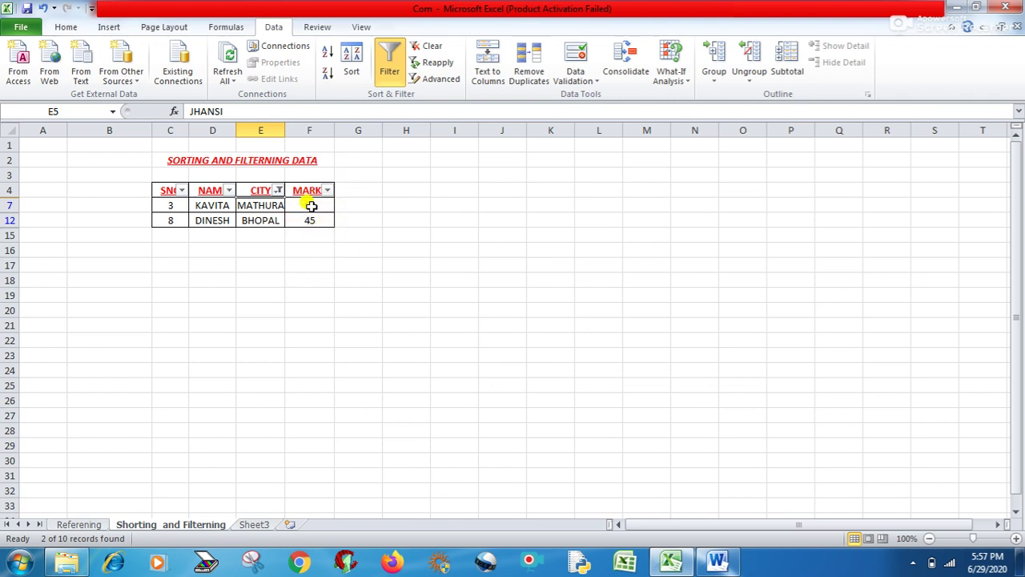
# Step: Turn off the table's filter and switch to the Word notes at the section on sorting and filtering by cell color
pyautogui.click(390, 58)
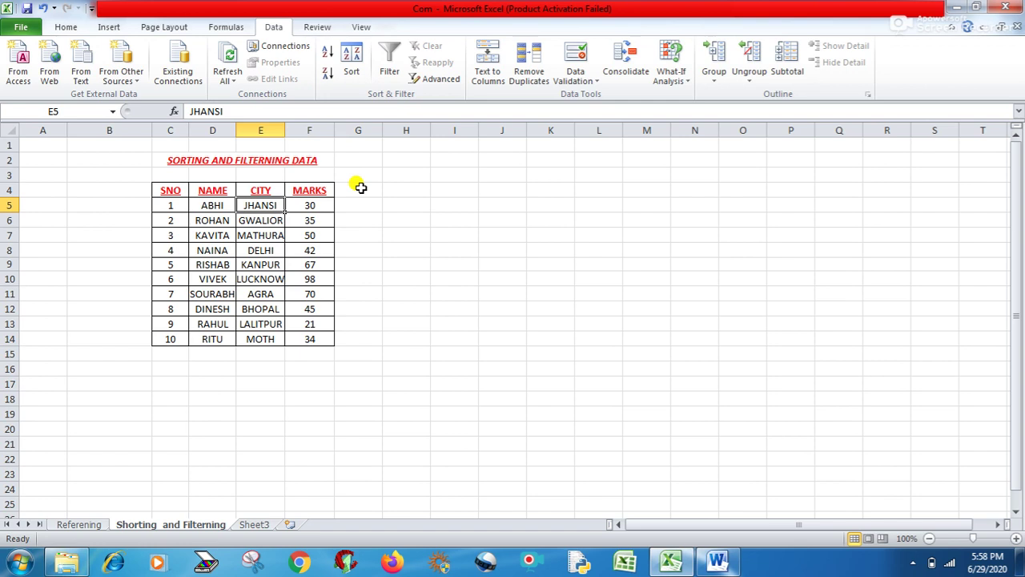
pyautogui.click(717, 561)
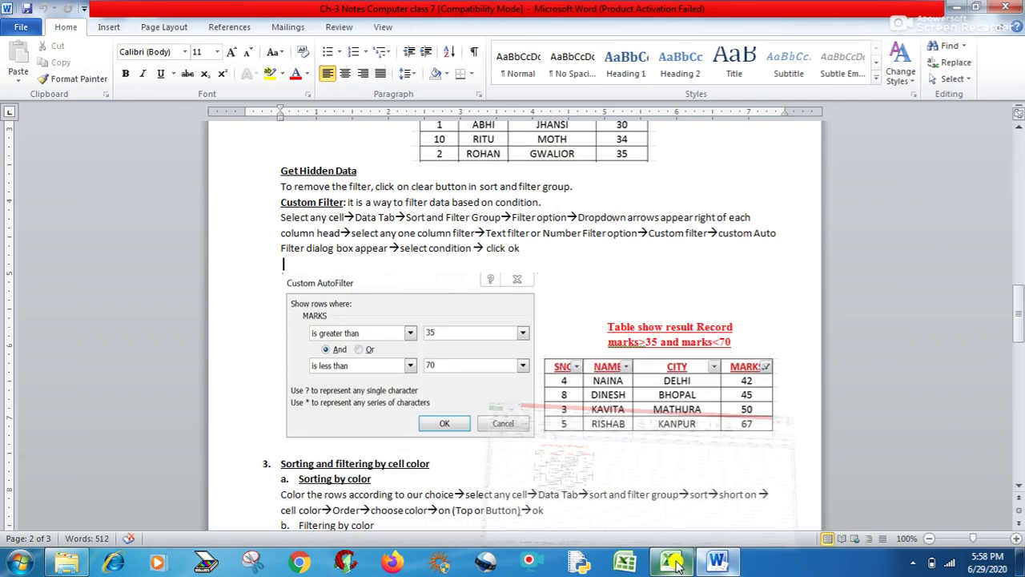
pyautogui.moveTo(1020, 309); pyautogui.dragTo(1020, 350)
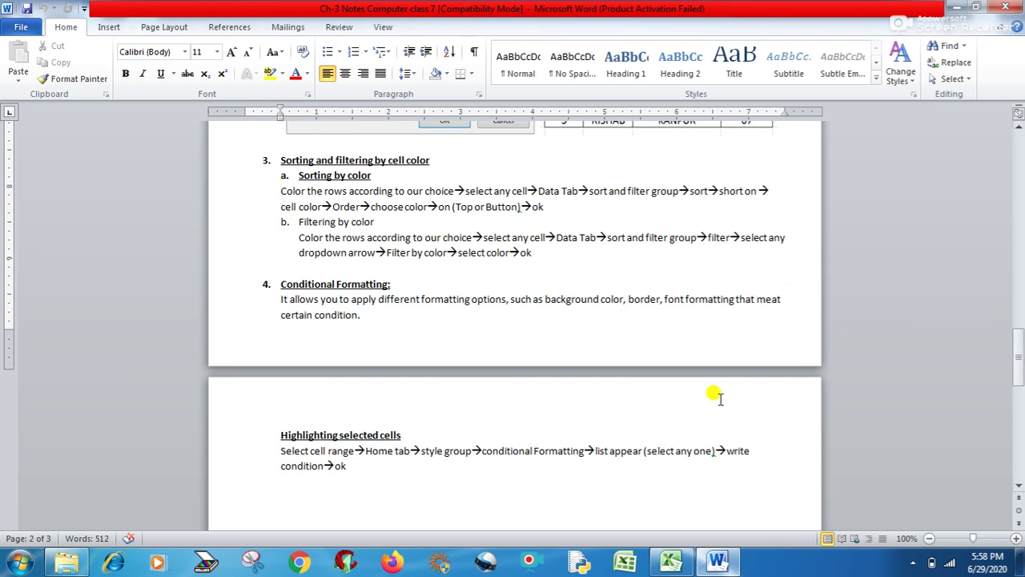